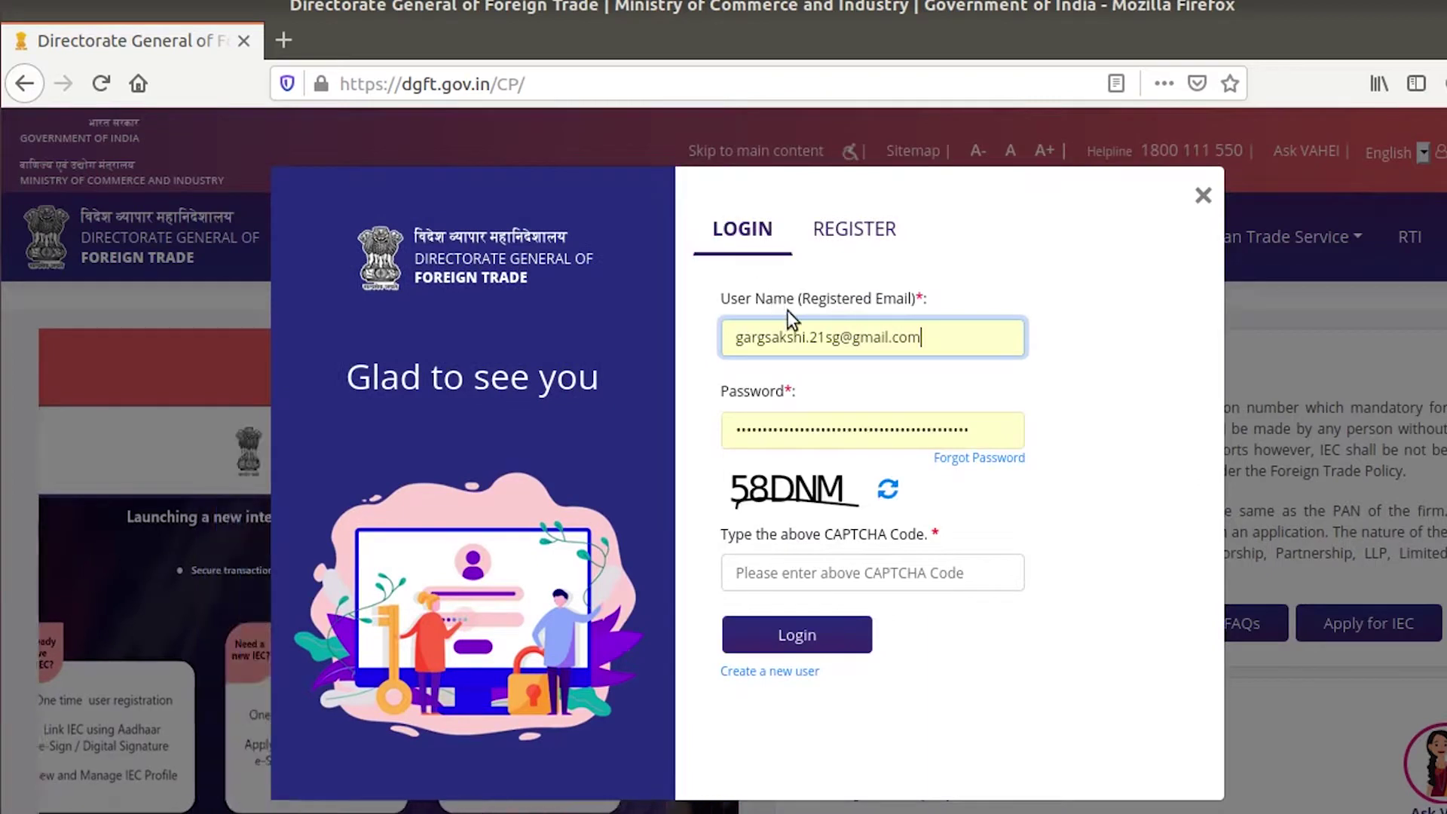
# Log in to the DGFT portal with the account password and the shown CAPTCHA code.
pyautogui.click(989, 429)
pyautogui.hotkey('ctrl', 'a')
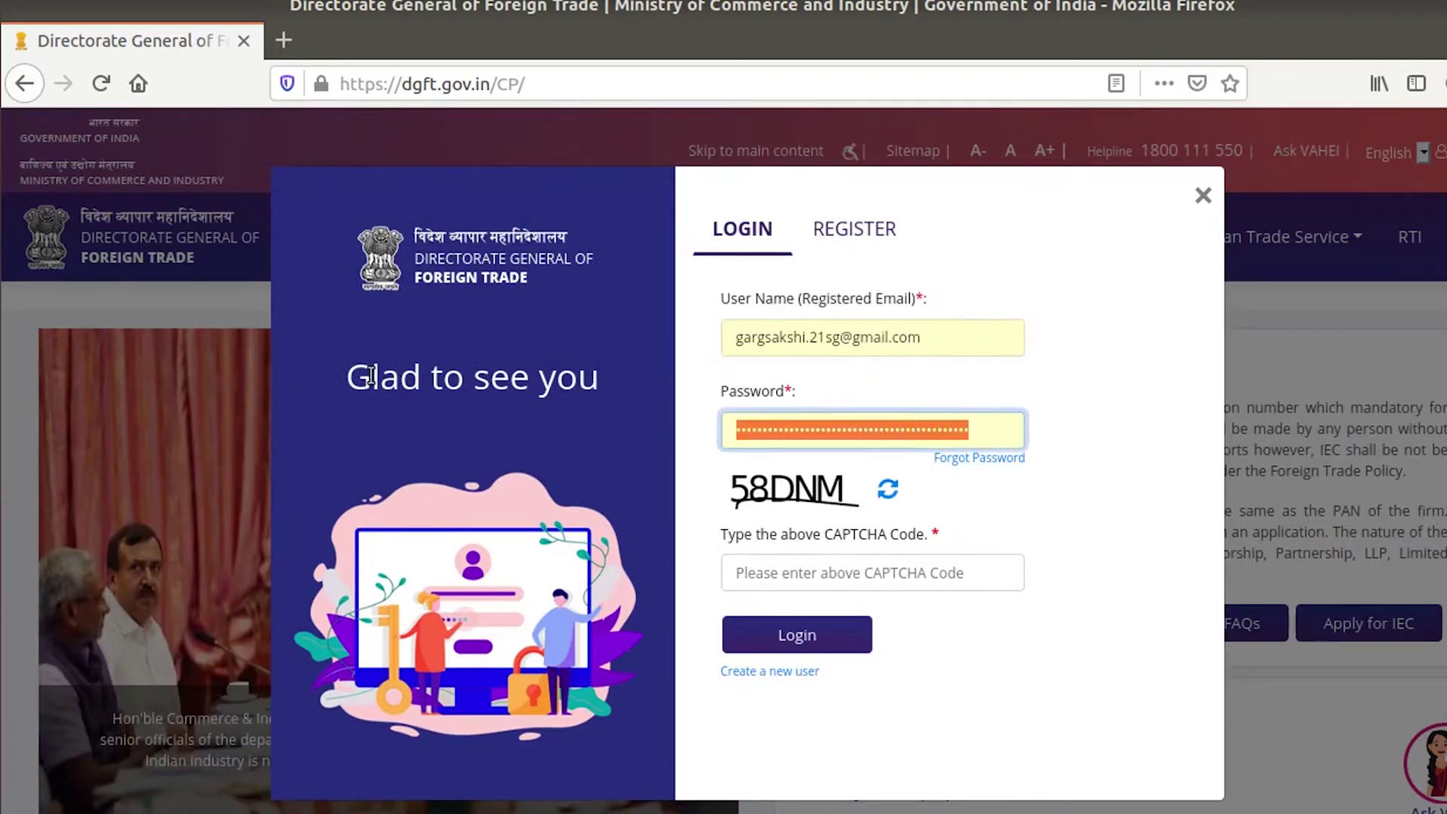
pyautogui.write('•••')
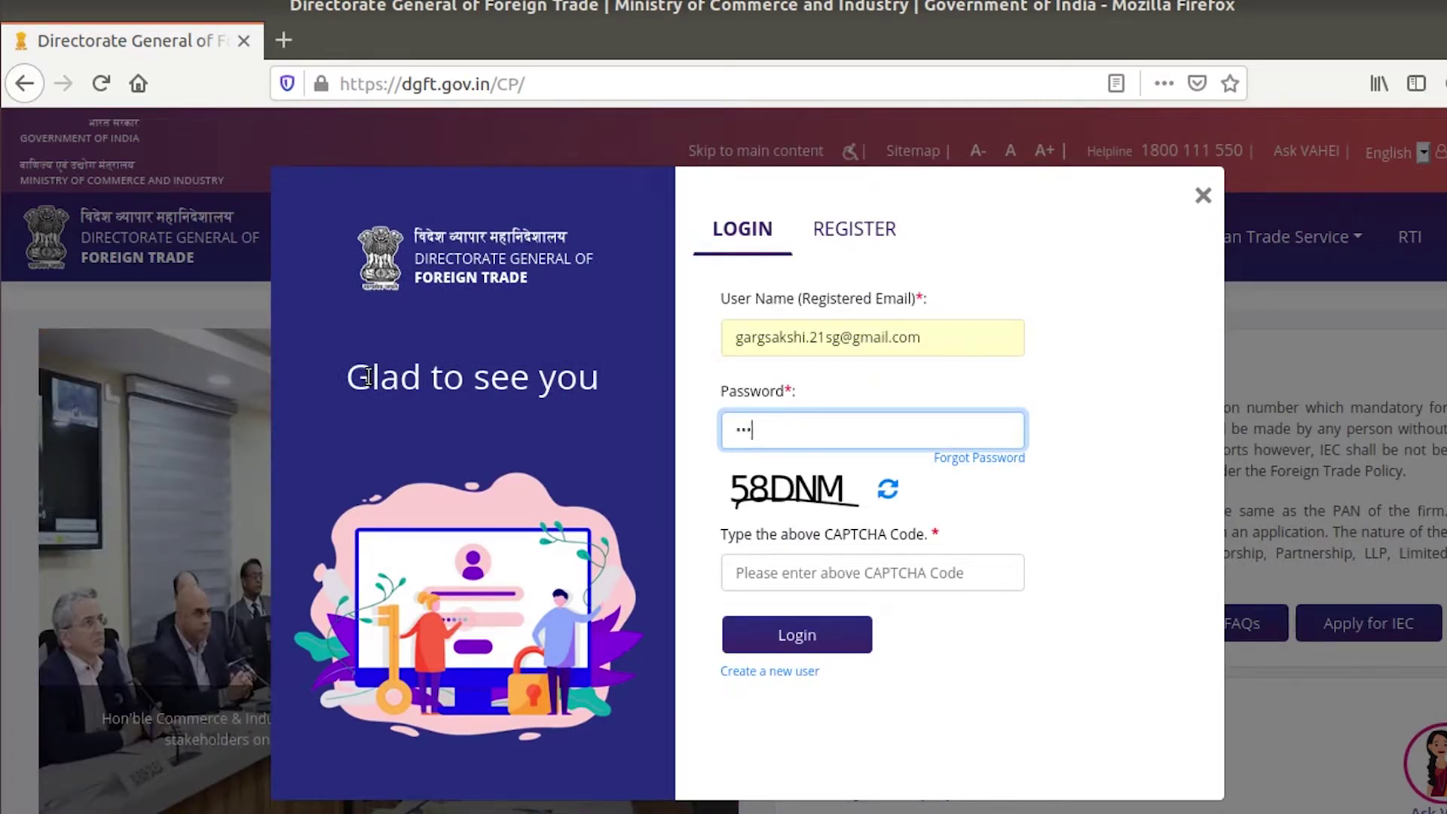
pyautogui.click(854, 228)
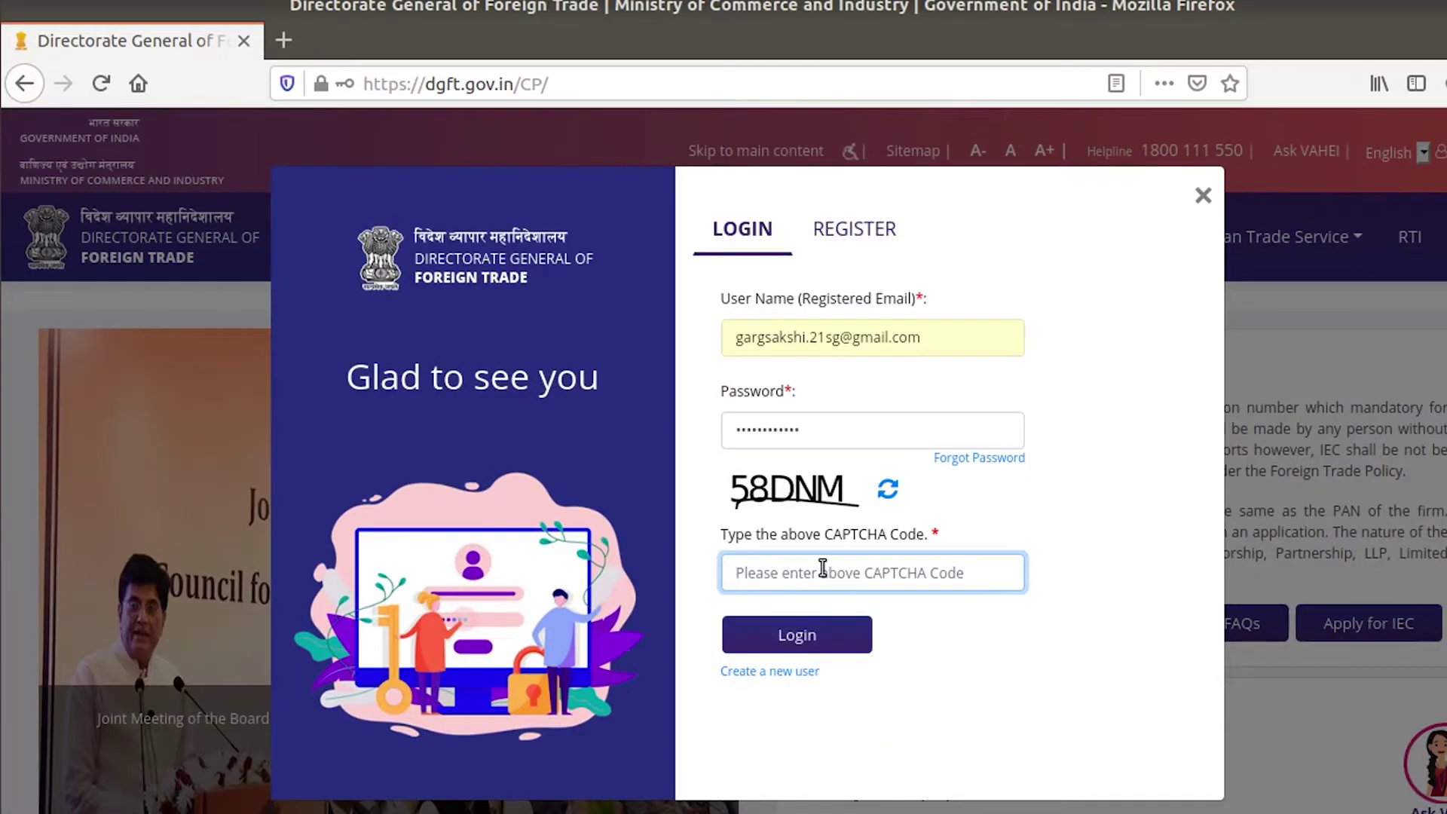
pyautogui.write('58')
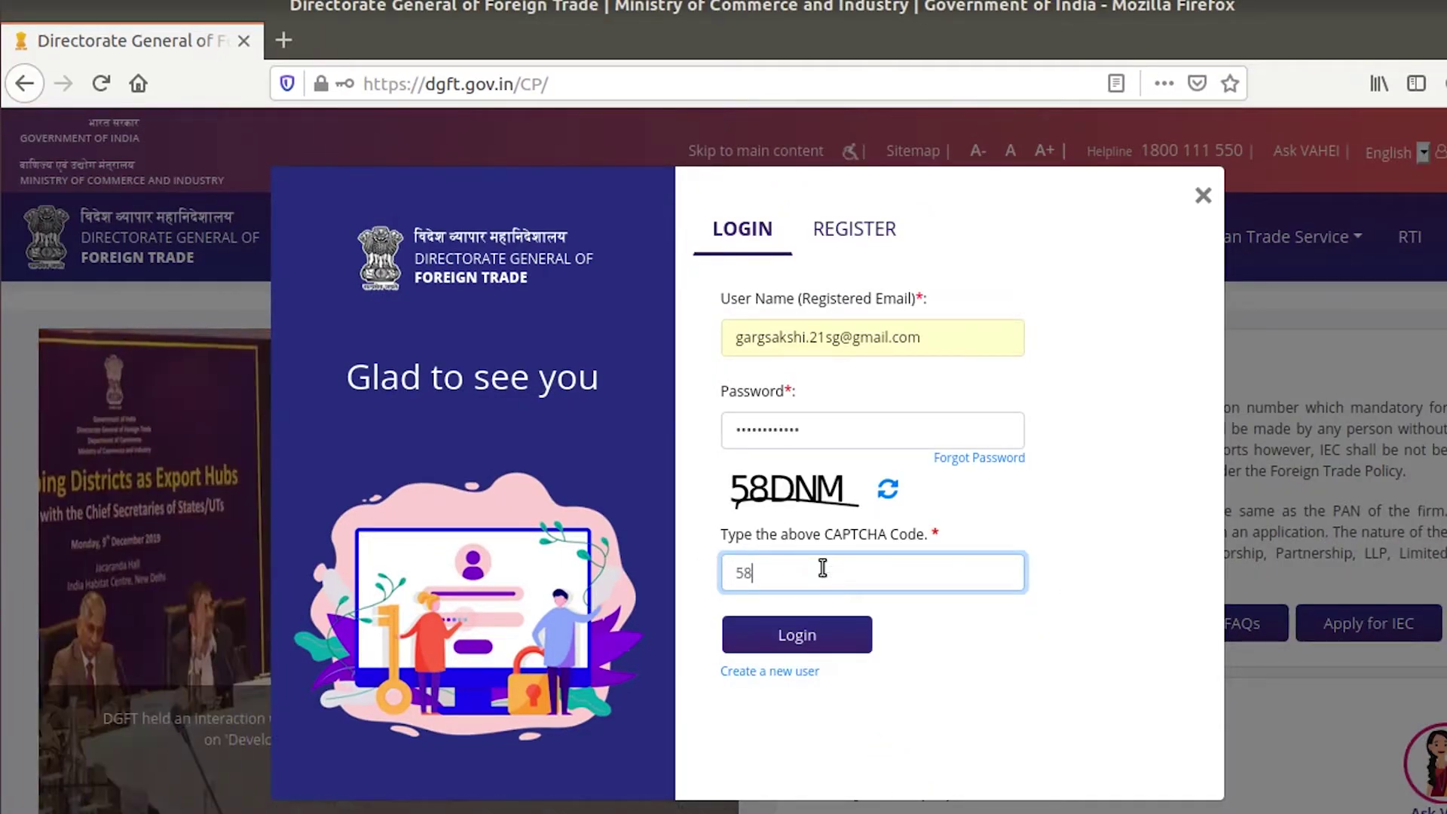
pyautogui.write('DNM')
pyautogui.click(797, 638)
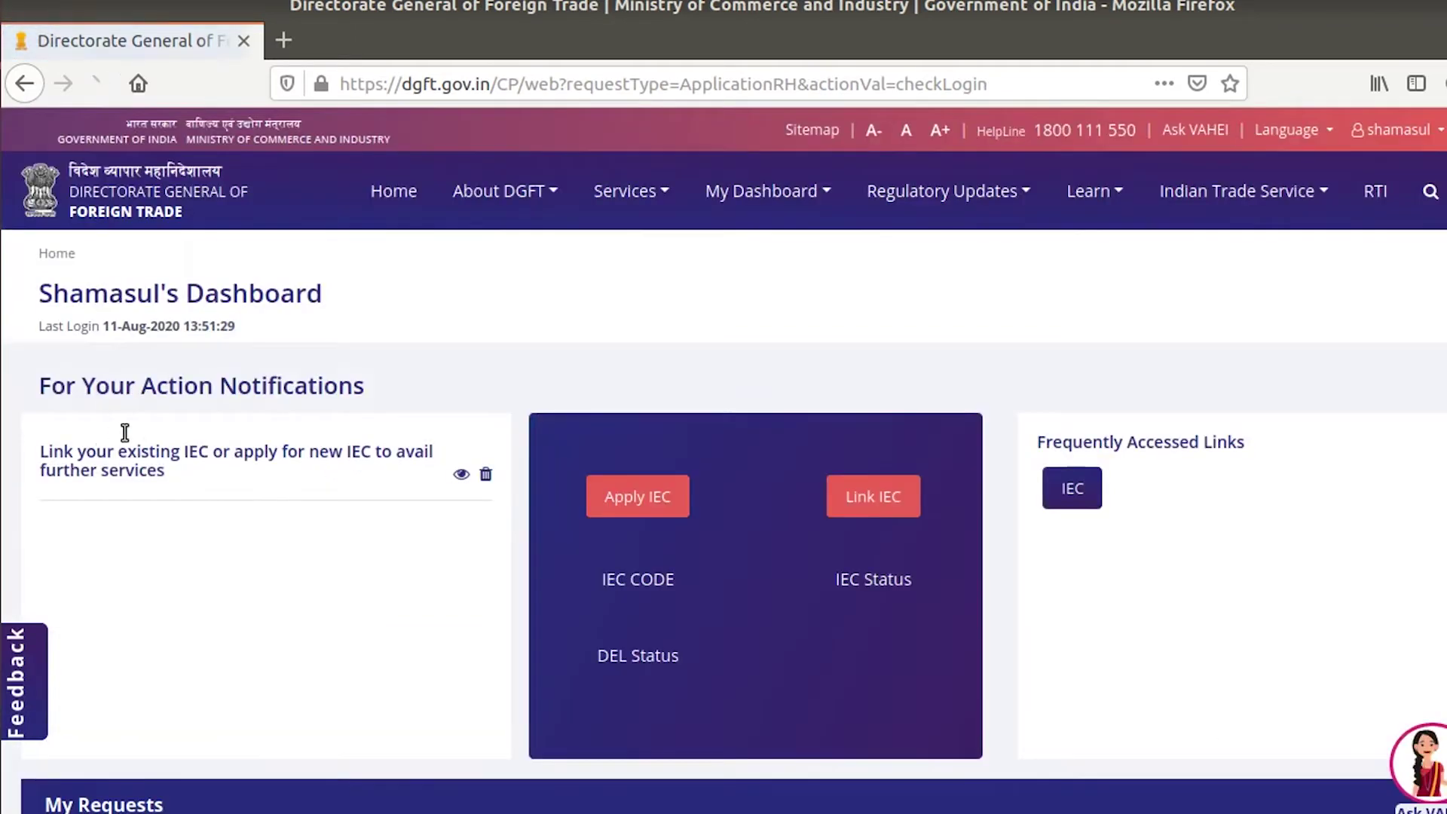
# Open the Apply IEC application page from the dashboard.
pyautogui.scroll(-3, 532, 456)
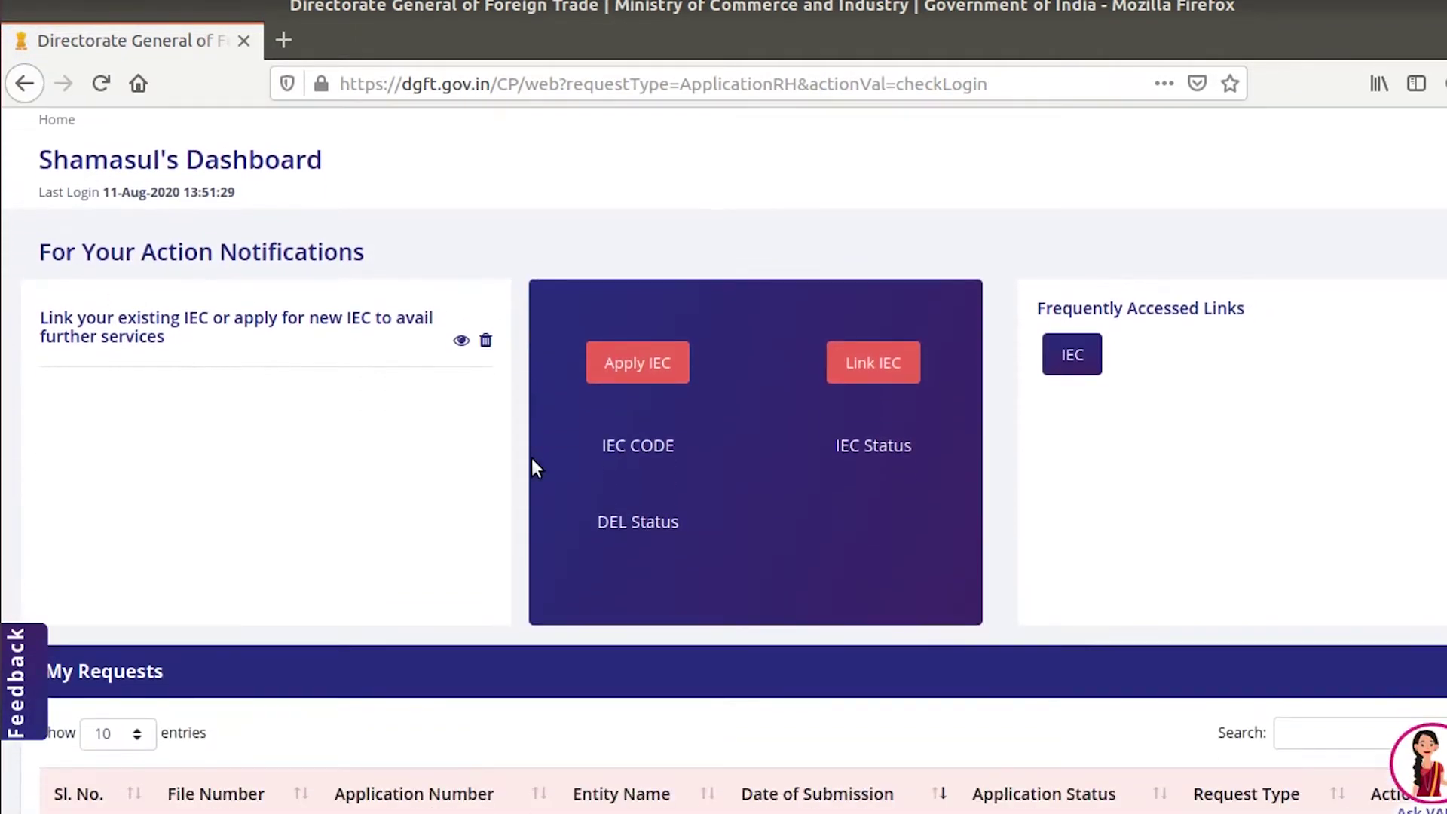
pyautogui.scroll(-1, 531, 458)
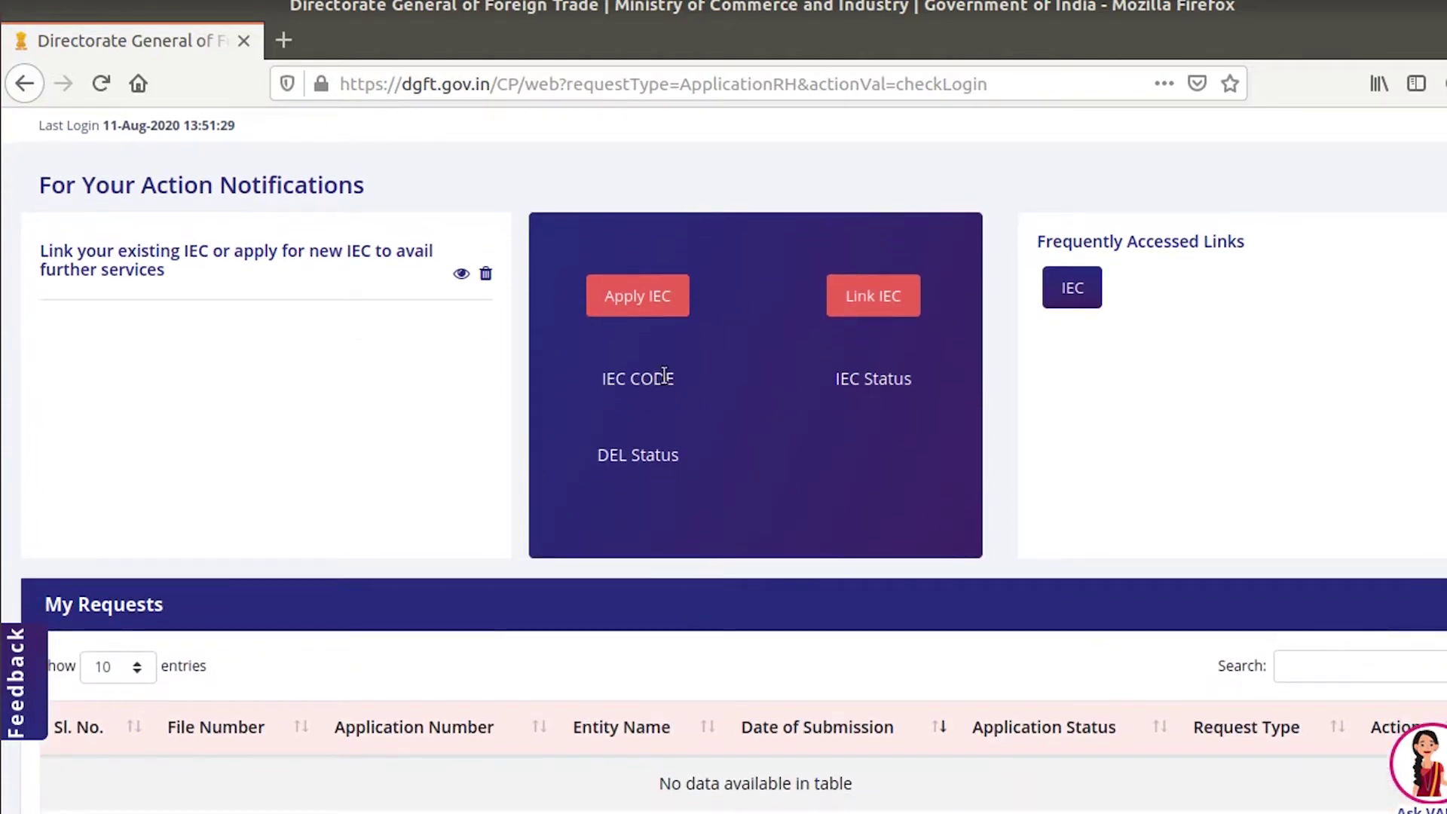
pyautogui.scroll(-5, 242, 593)
pyautogui.scroll(-6, 242, 596)
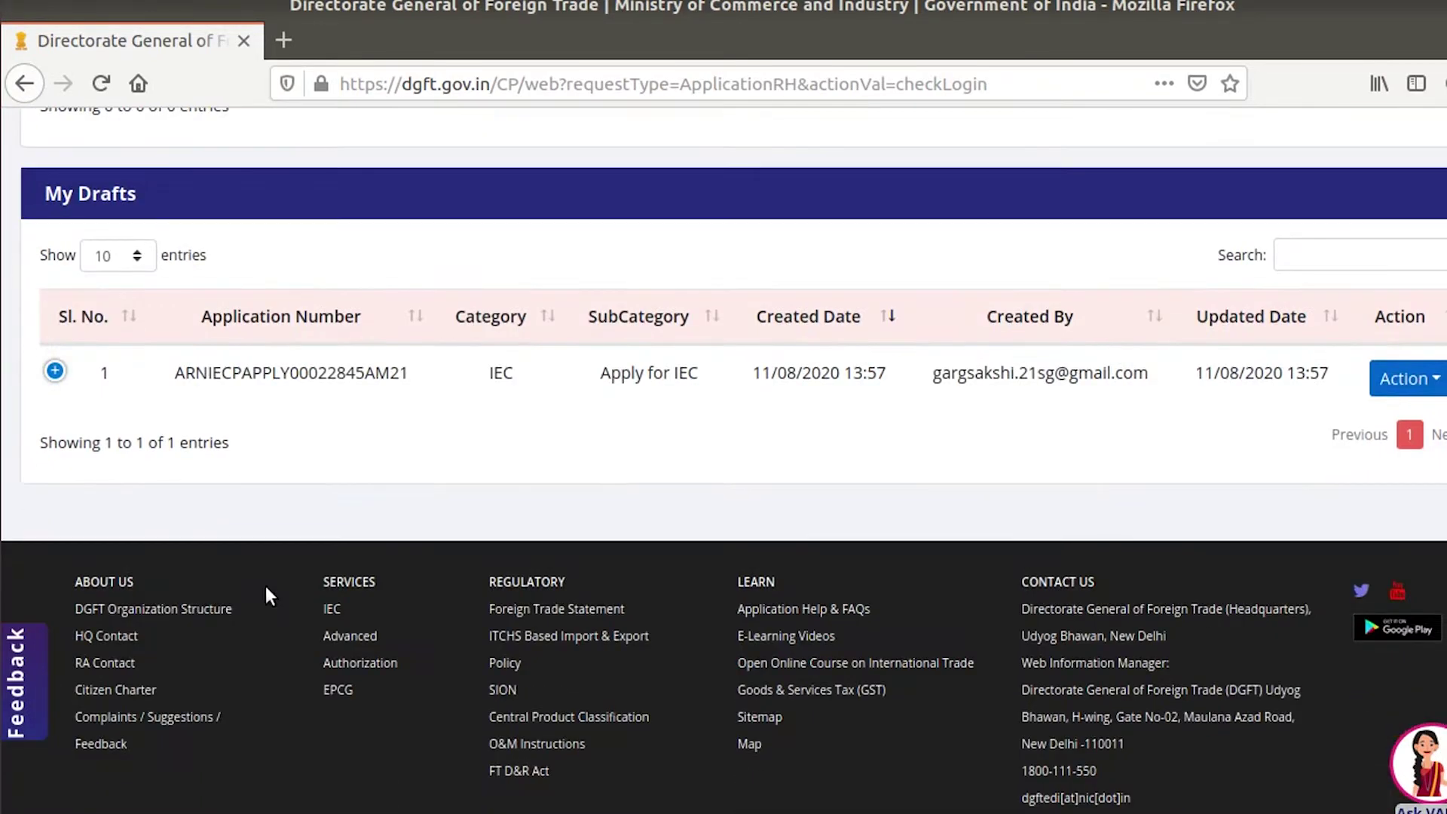
pyautogui.scroll(3, 266, 587)
pyautogui.scroll(14, 1010, 514)
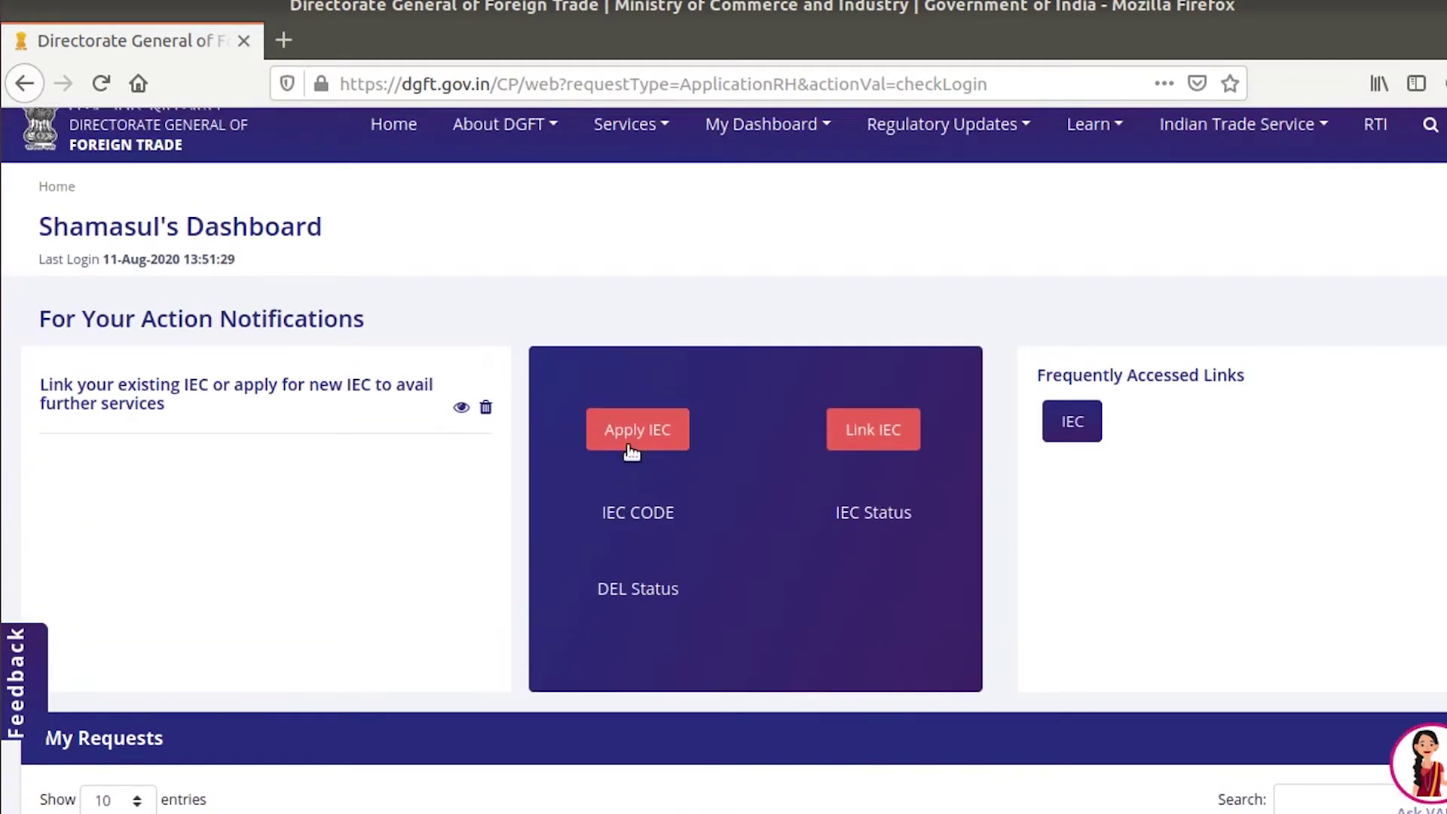
pyautogui.click(632, 451)
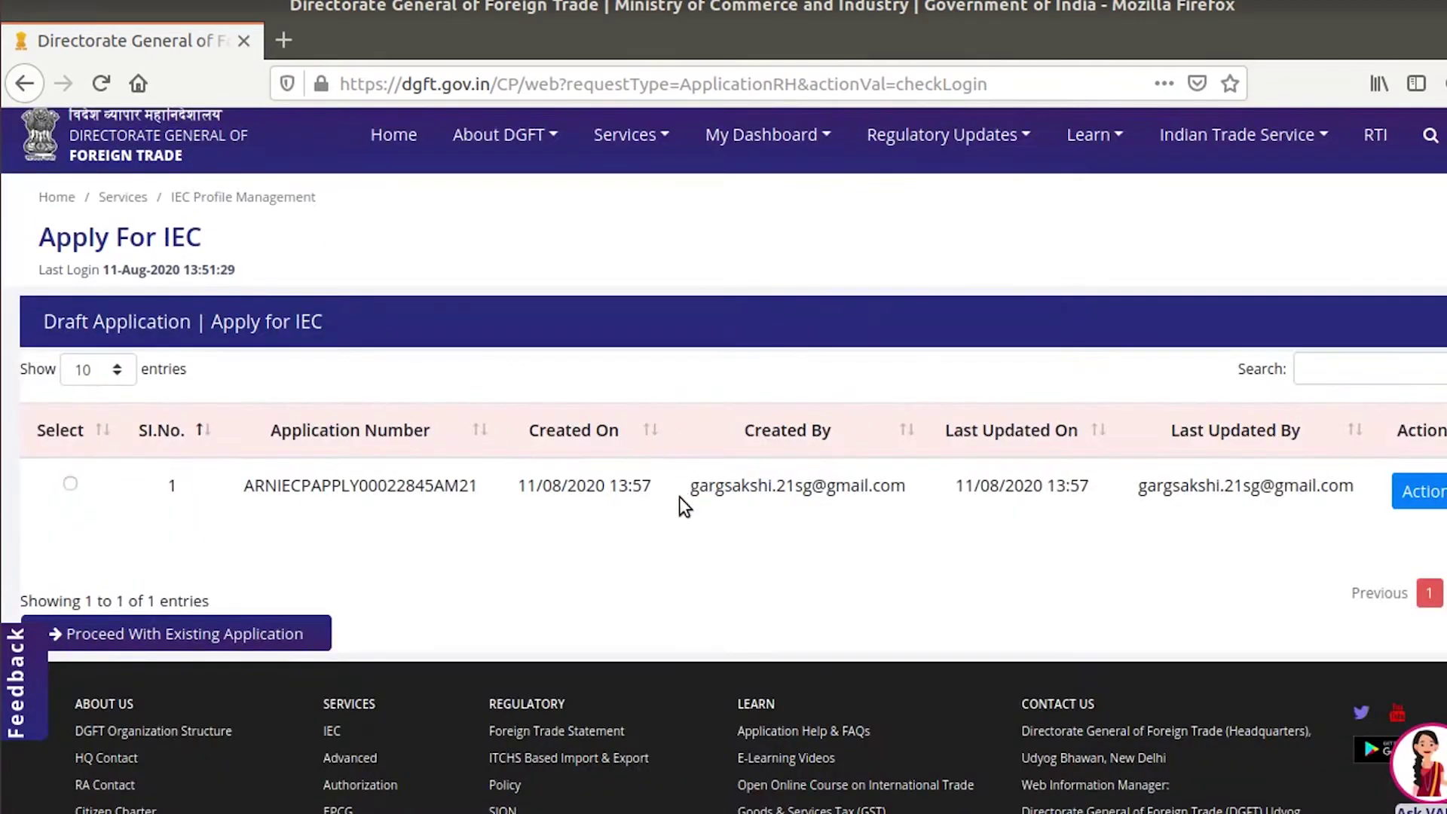
# Dismiss the 'Please Select Draft' alert, select the existing draft and proceed with it.
pyautogui.scroll(1, 256, 648)
pyautogui.click(242, 691)
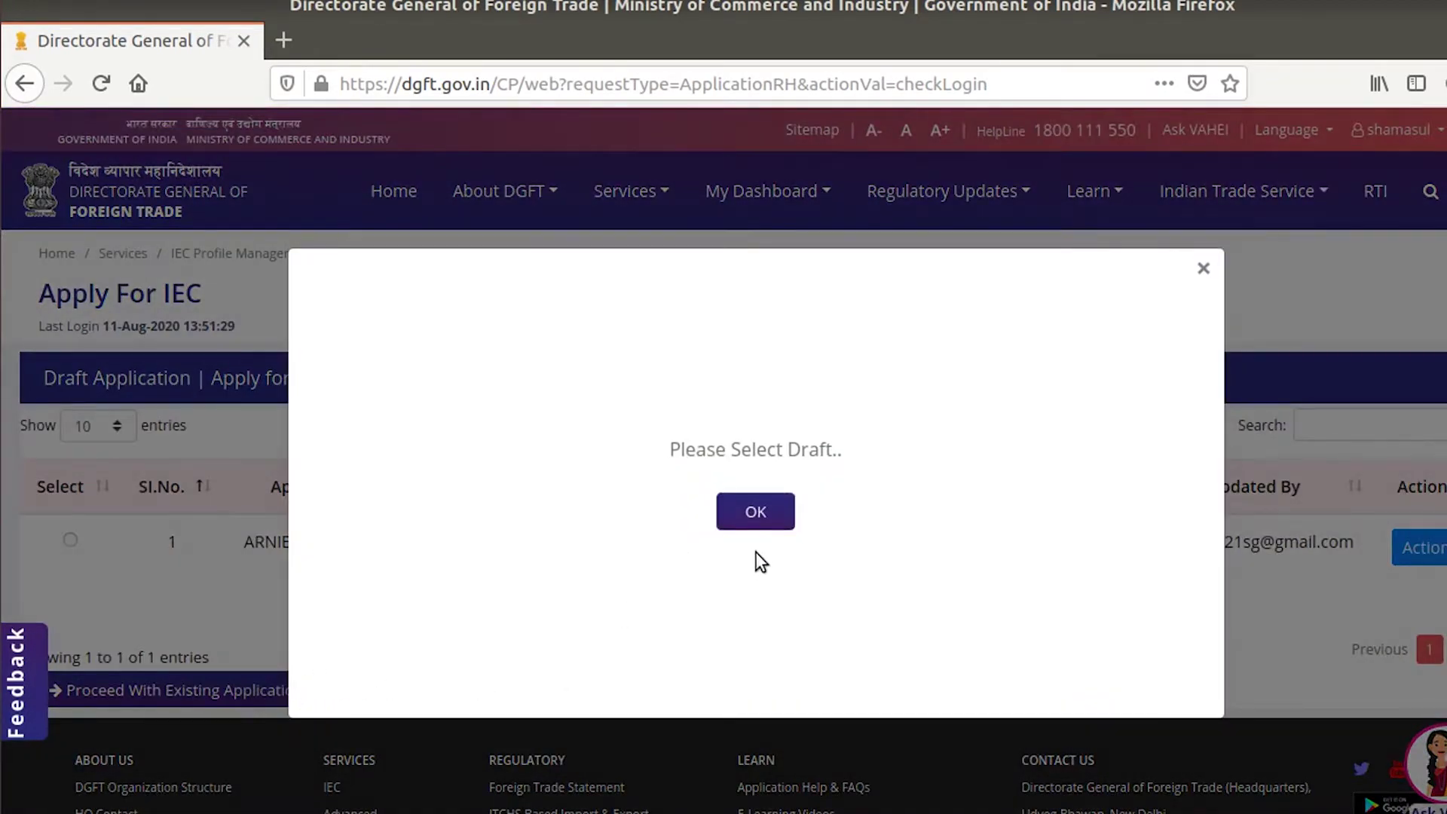
pyautogui.click(763, 515)
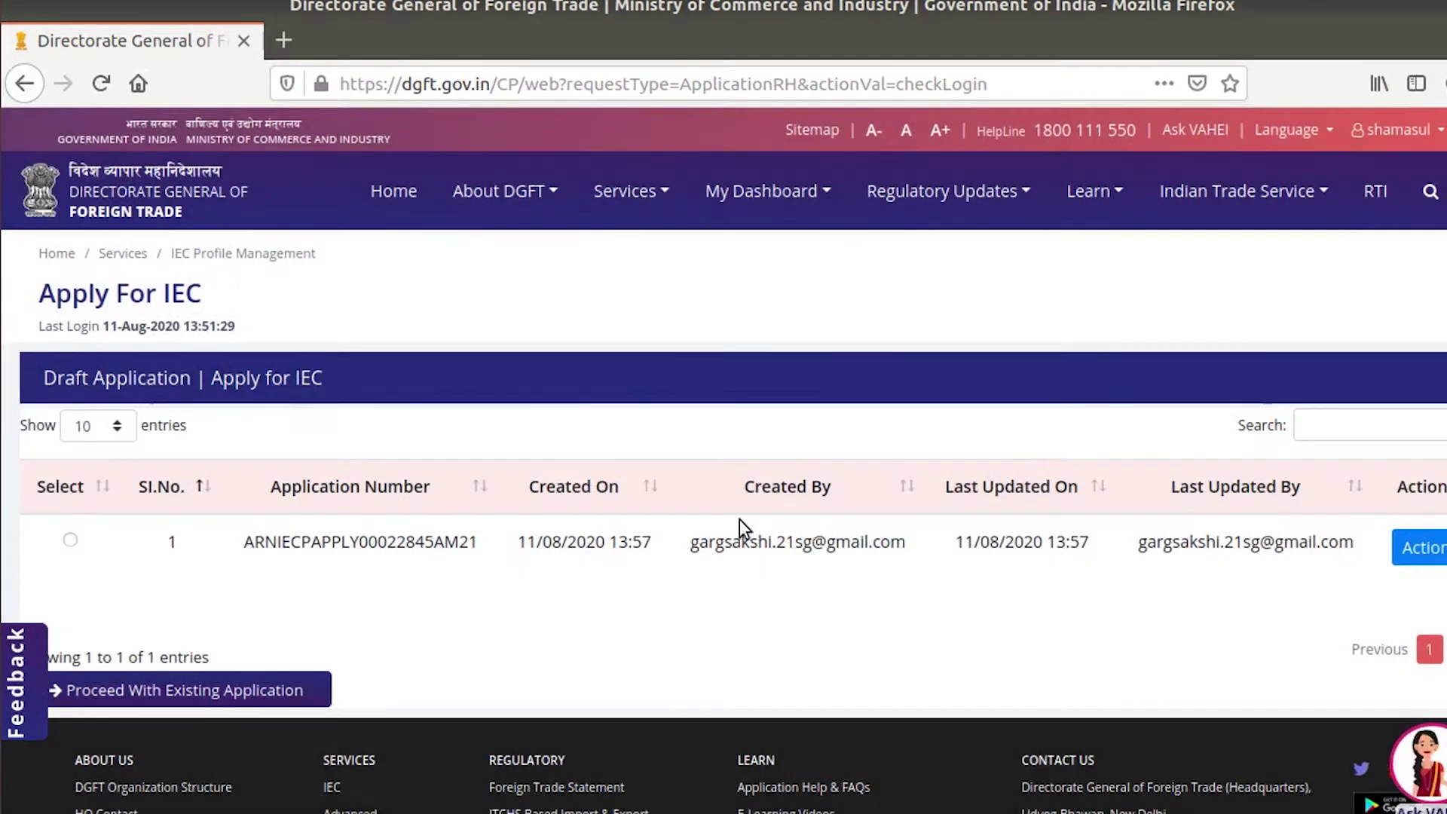
pyautogui.click(72, 540)
pyautogui.click(167, 692)
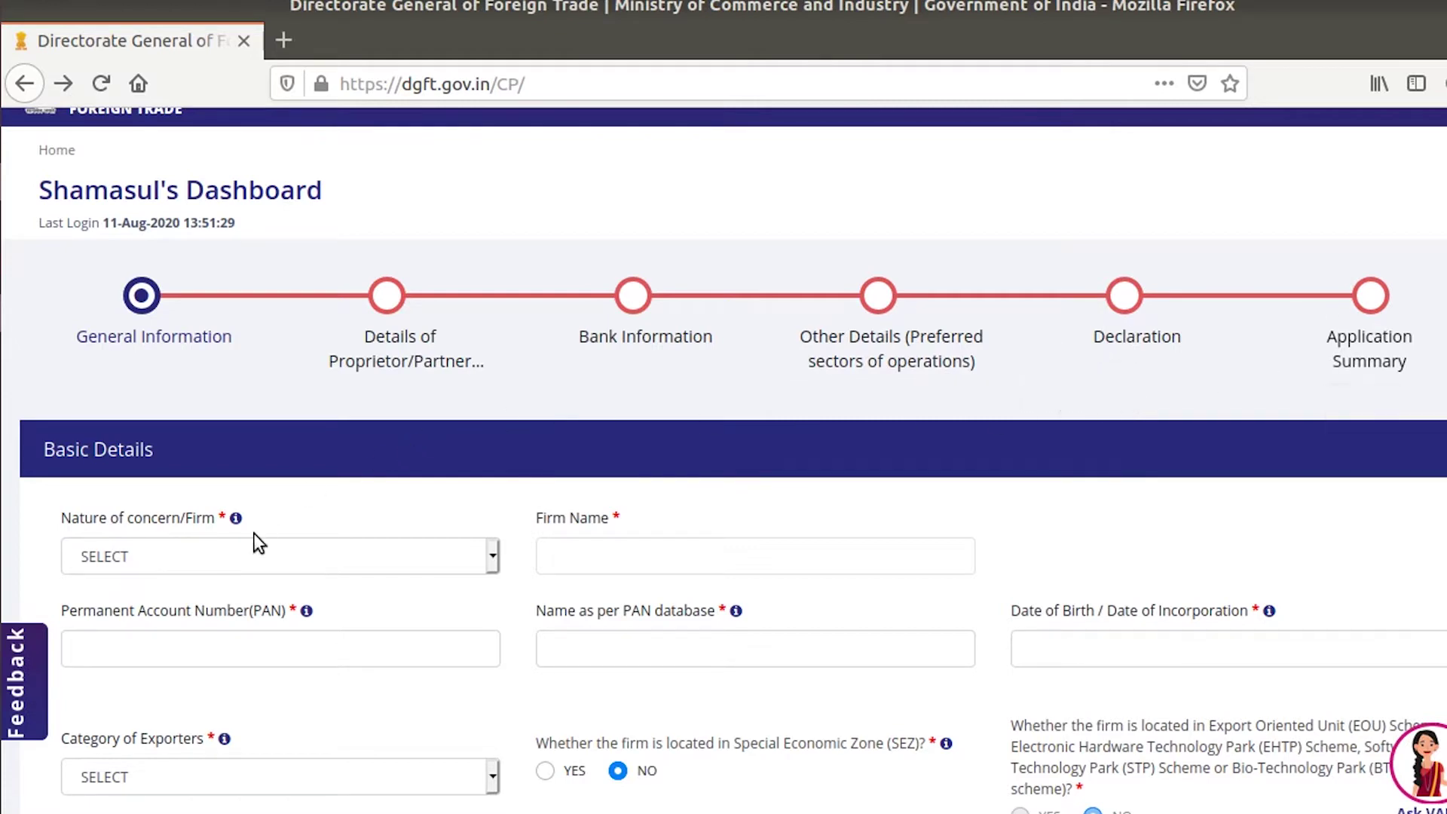
# Set the Nature of concern/Firm to Partnership.
pyautogui.scroll(-7, 259, 530)
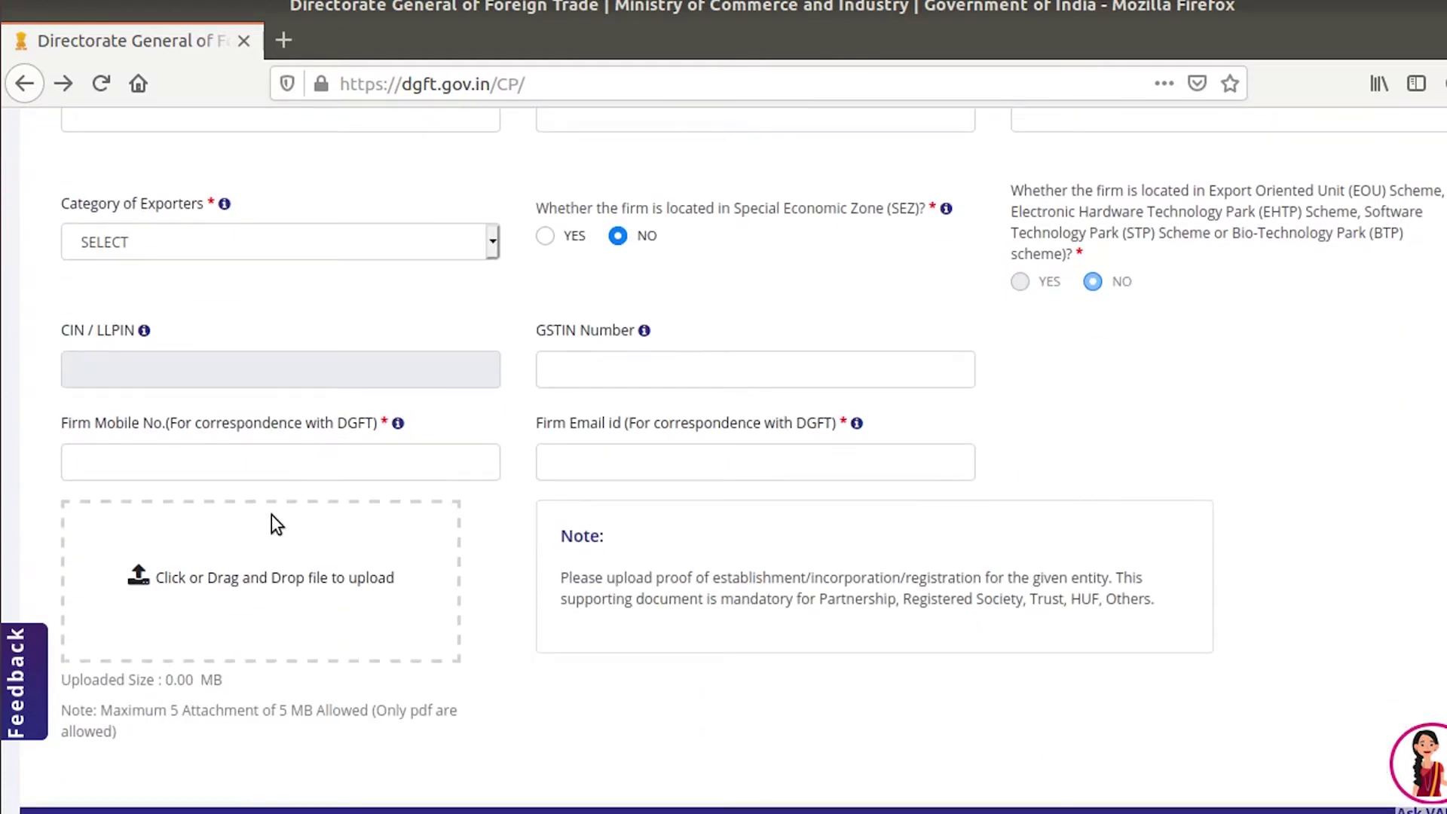
pyautogui.scroll(-2, 271, 514)
pyautogui.scroll(7, 271, 514)
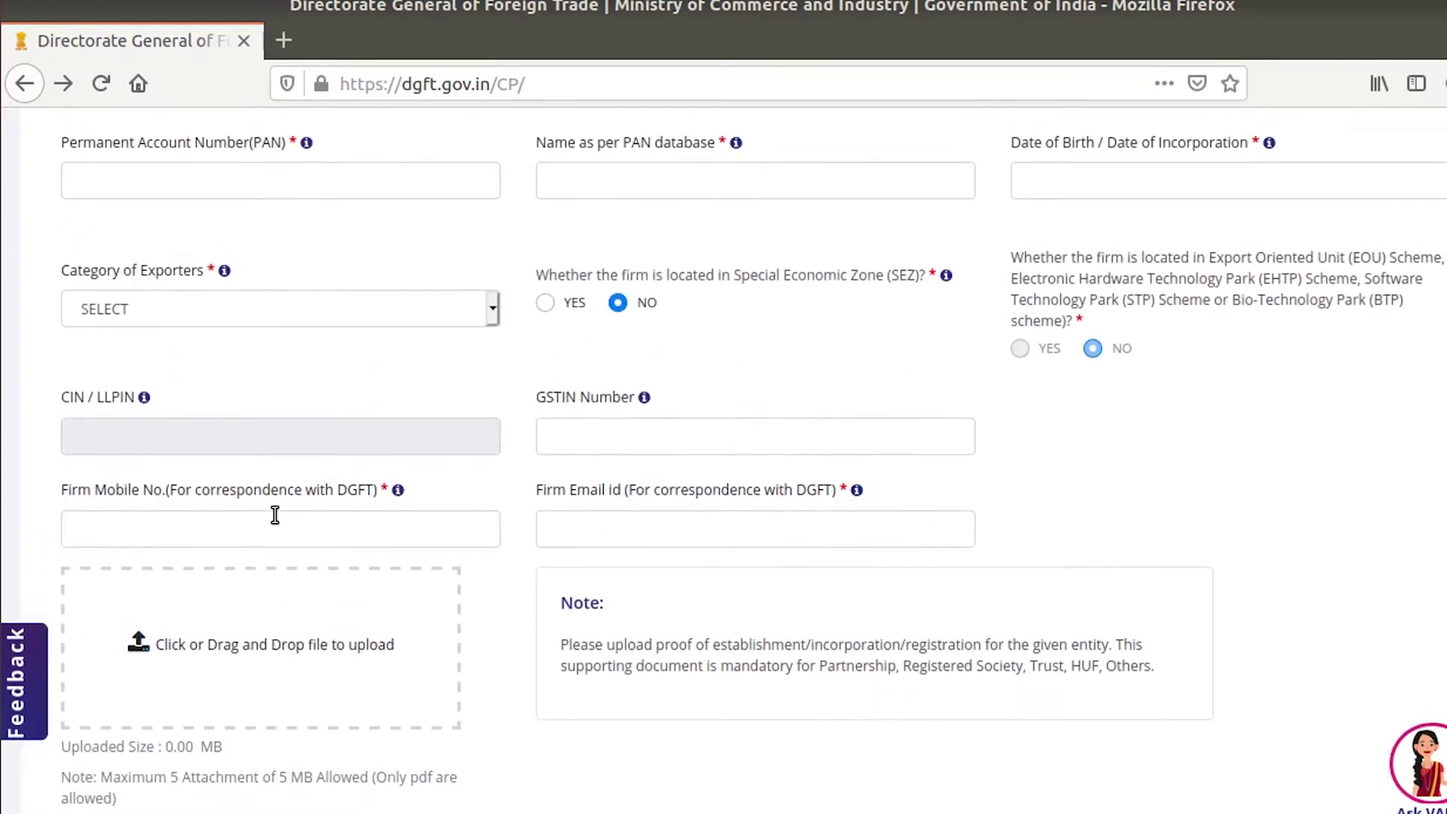
pyautogui.scroll(1, 269, 481)
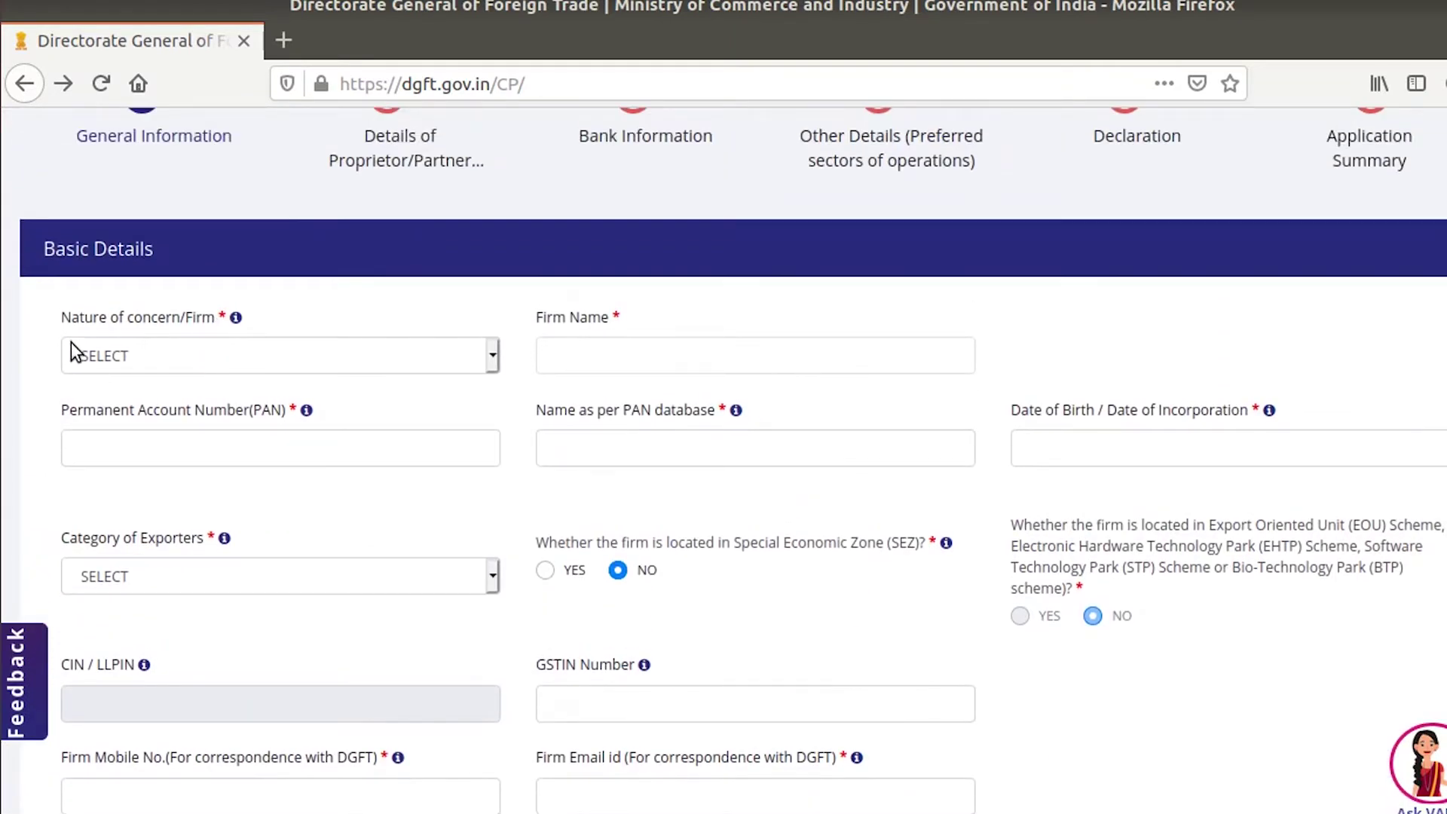
pyautogui.click(164, 363)
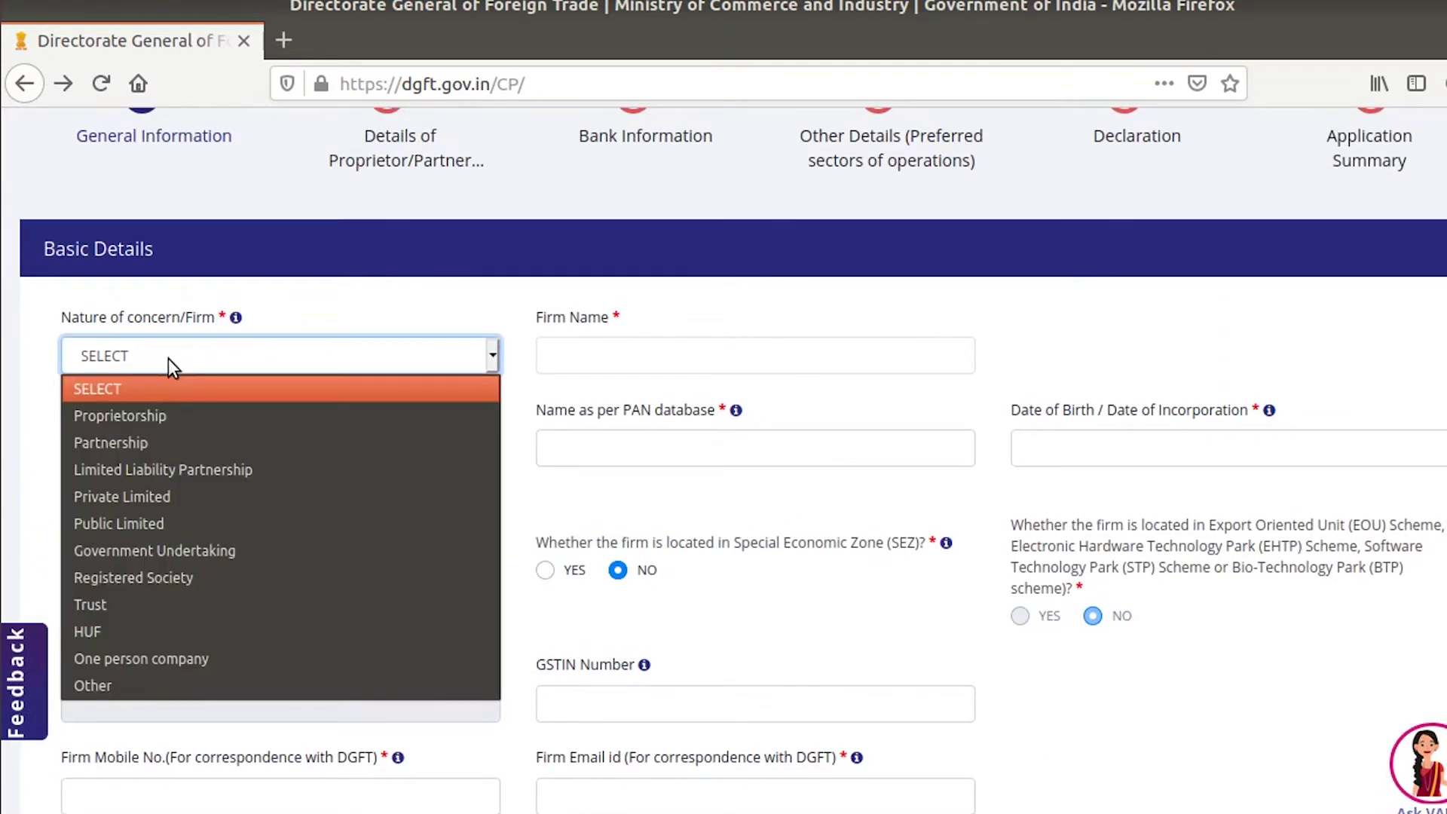
pyautogui.click(114, 450)
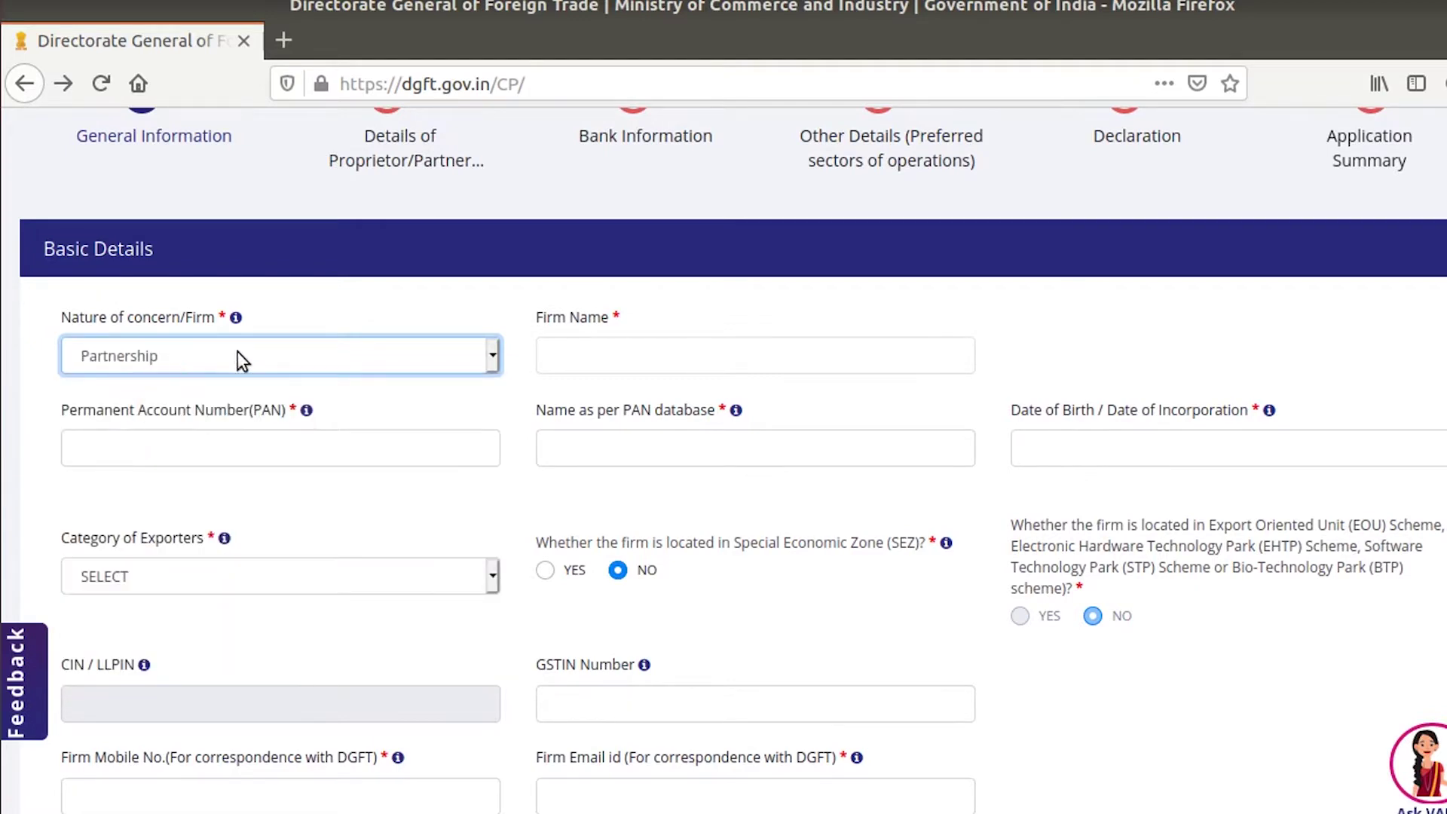
pyautogui.click(587, 359)
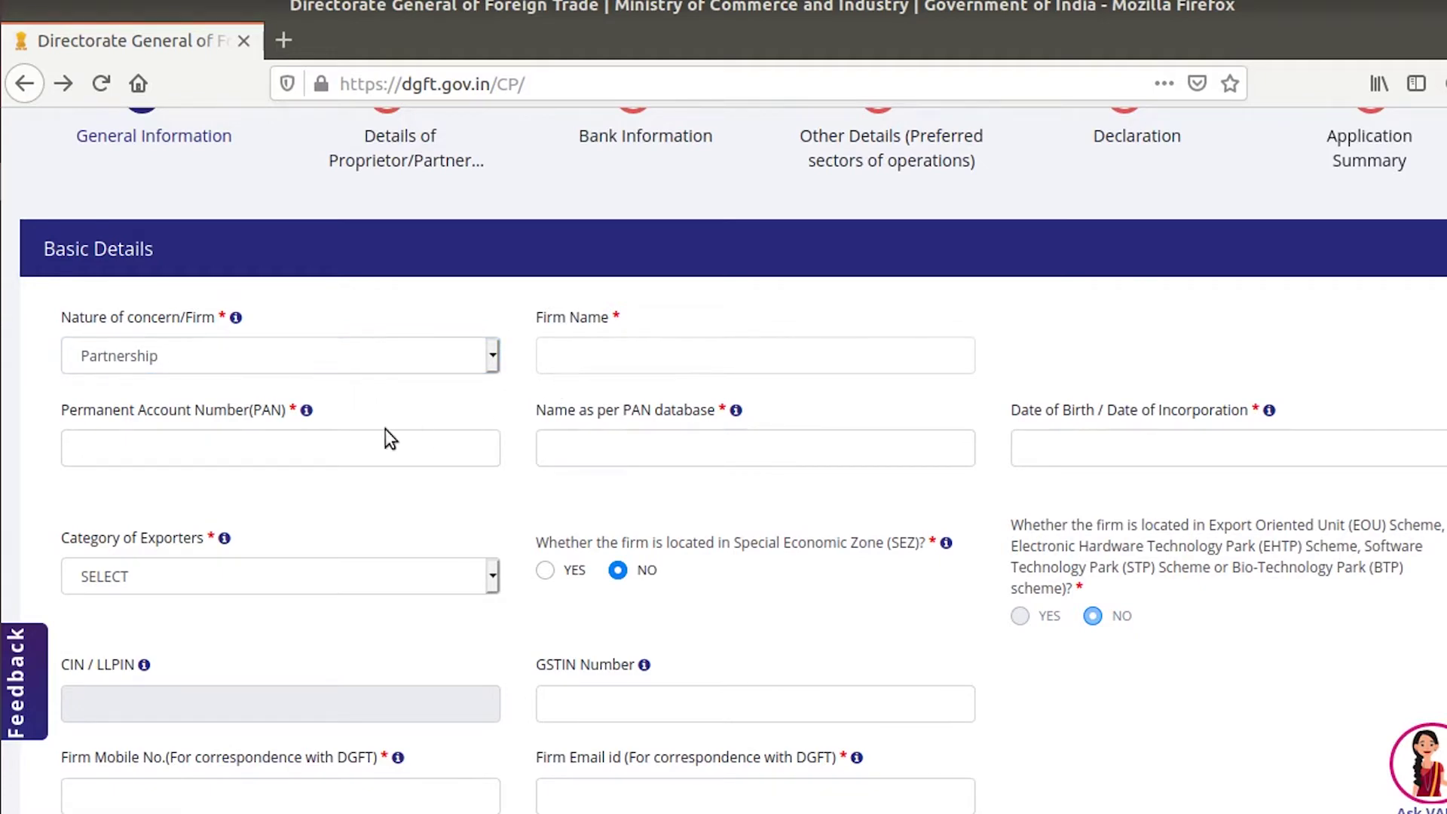
# Enter the firm's PAN and keep Partnership as the firm type.
pyautogui.click(252, 457)
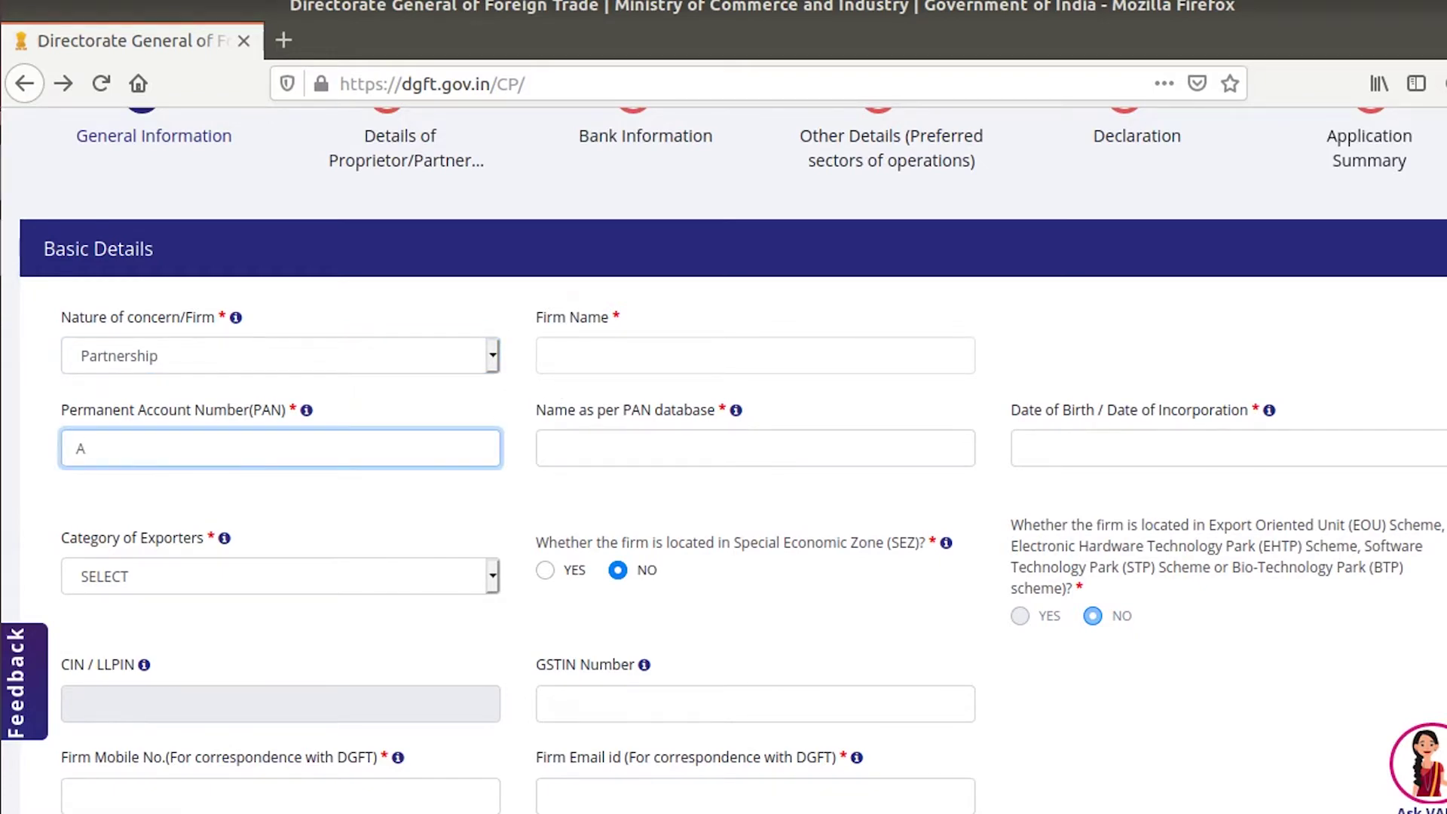
pyautogui.click(155, 360)
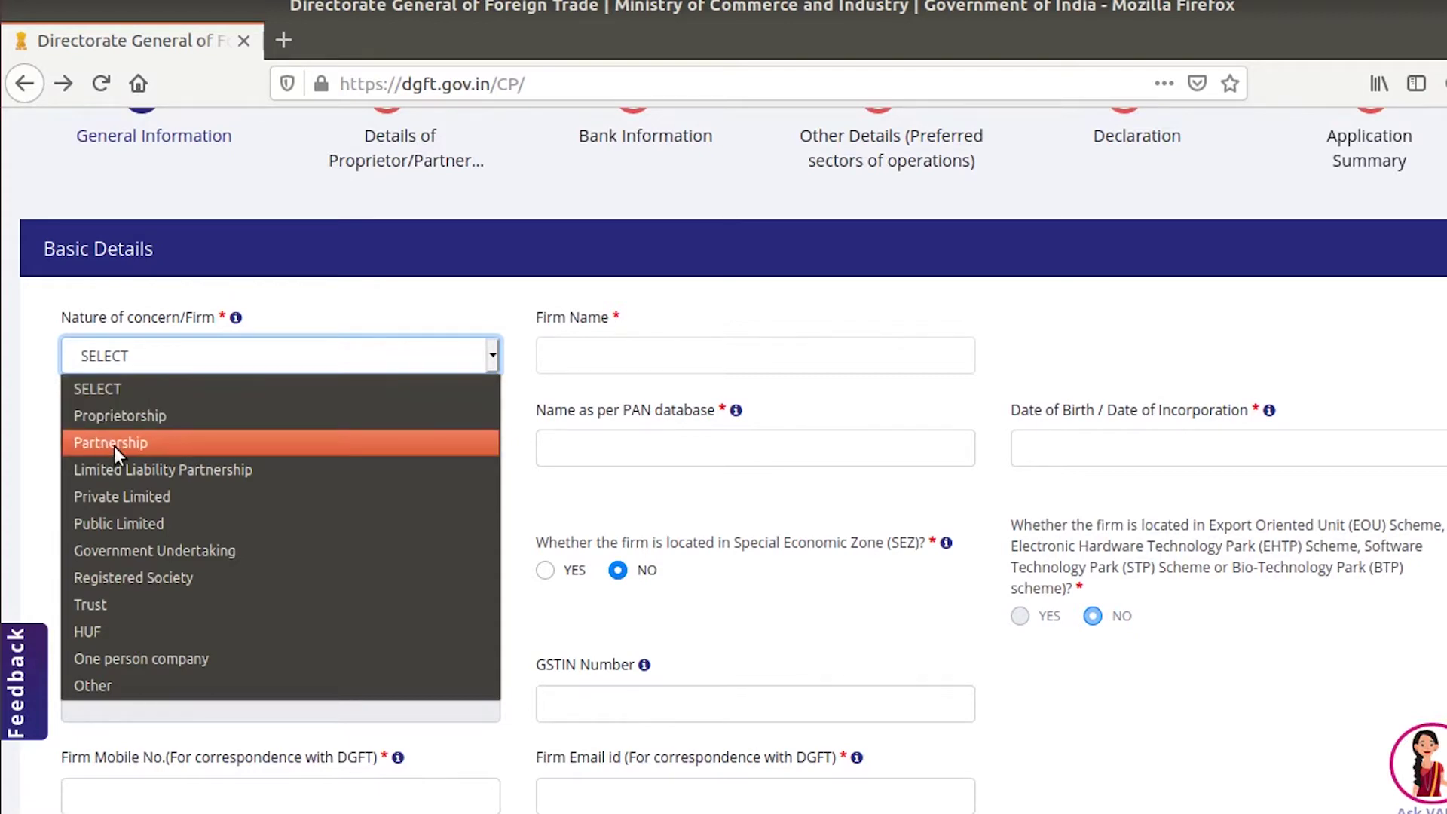
pyautogui.click(114, 445)
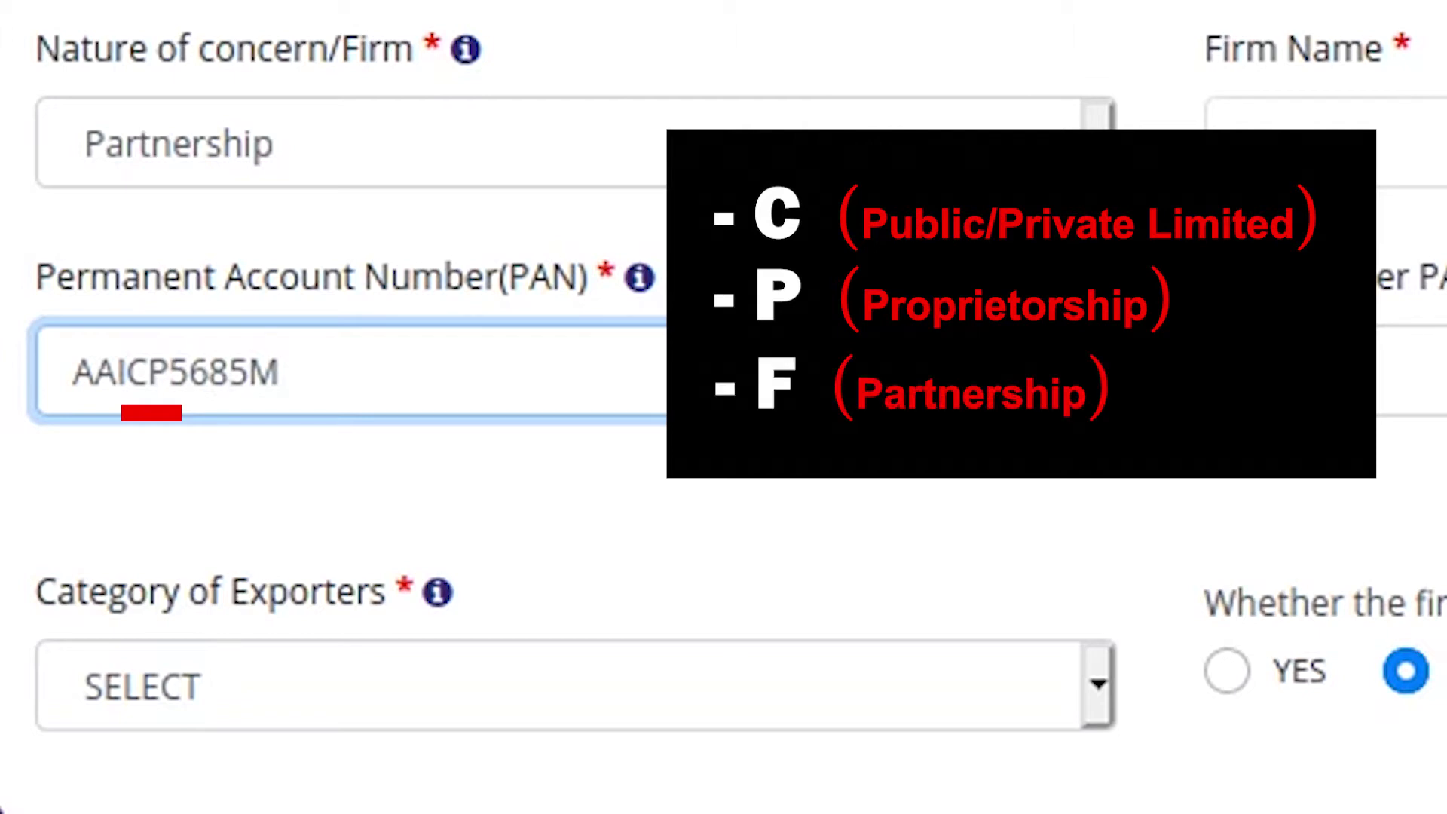
# Enter PORTLOGY PRIVATE LIMITED as the name as per PAN.
pyautogui.click(536, 404)
pyautogui.write('POR')
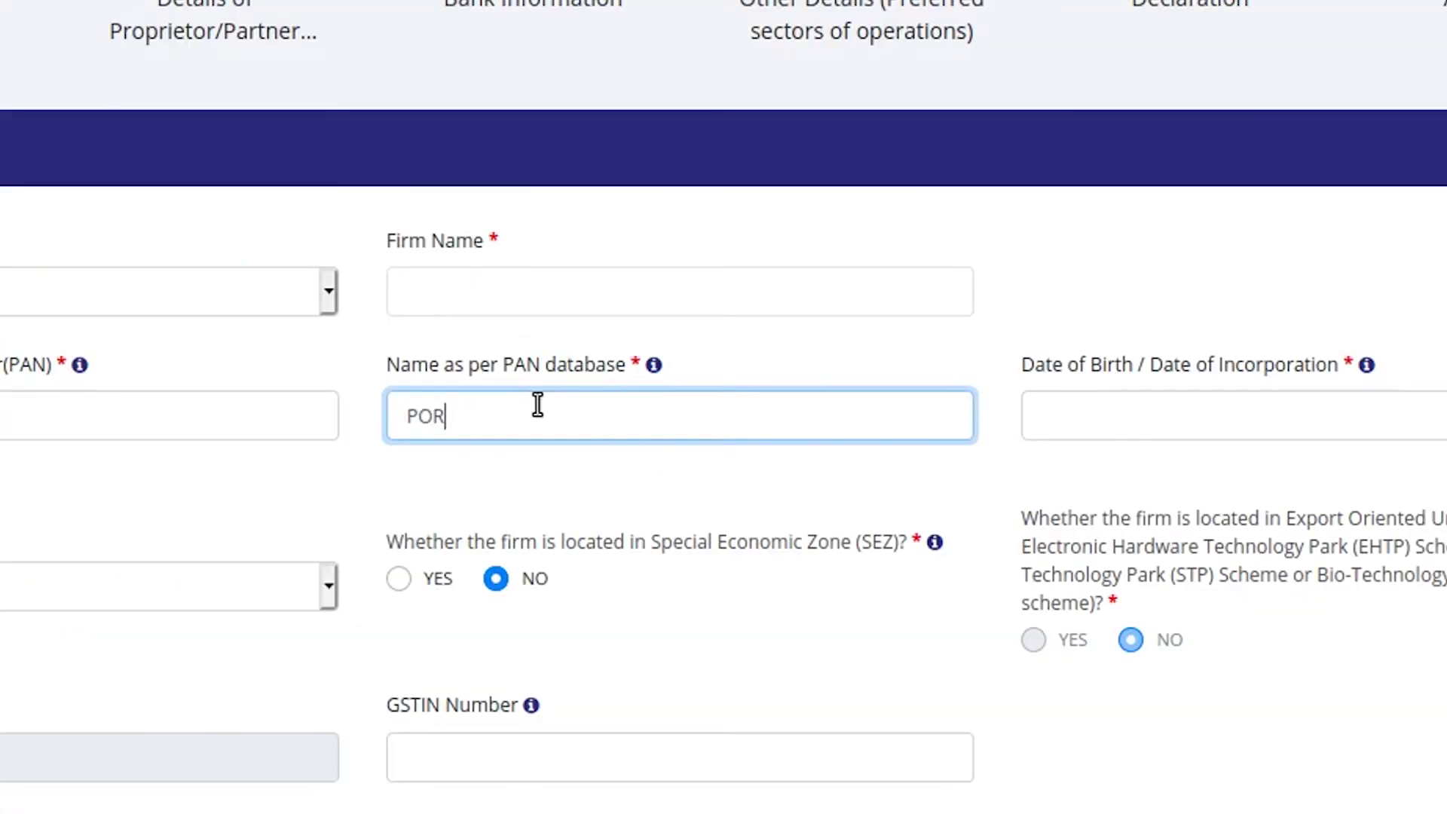
pyautogui.write('TLOGY PRIVATE LIMITED')
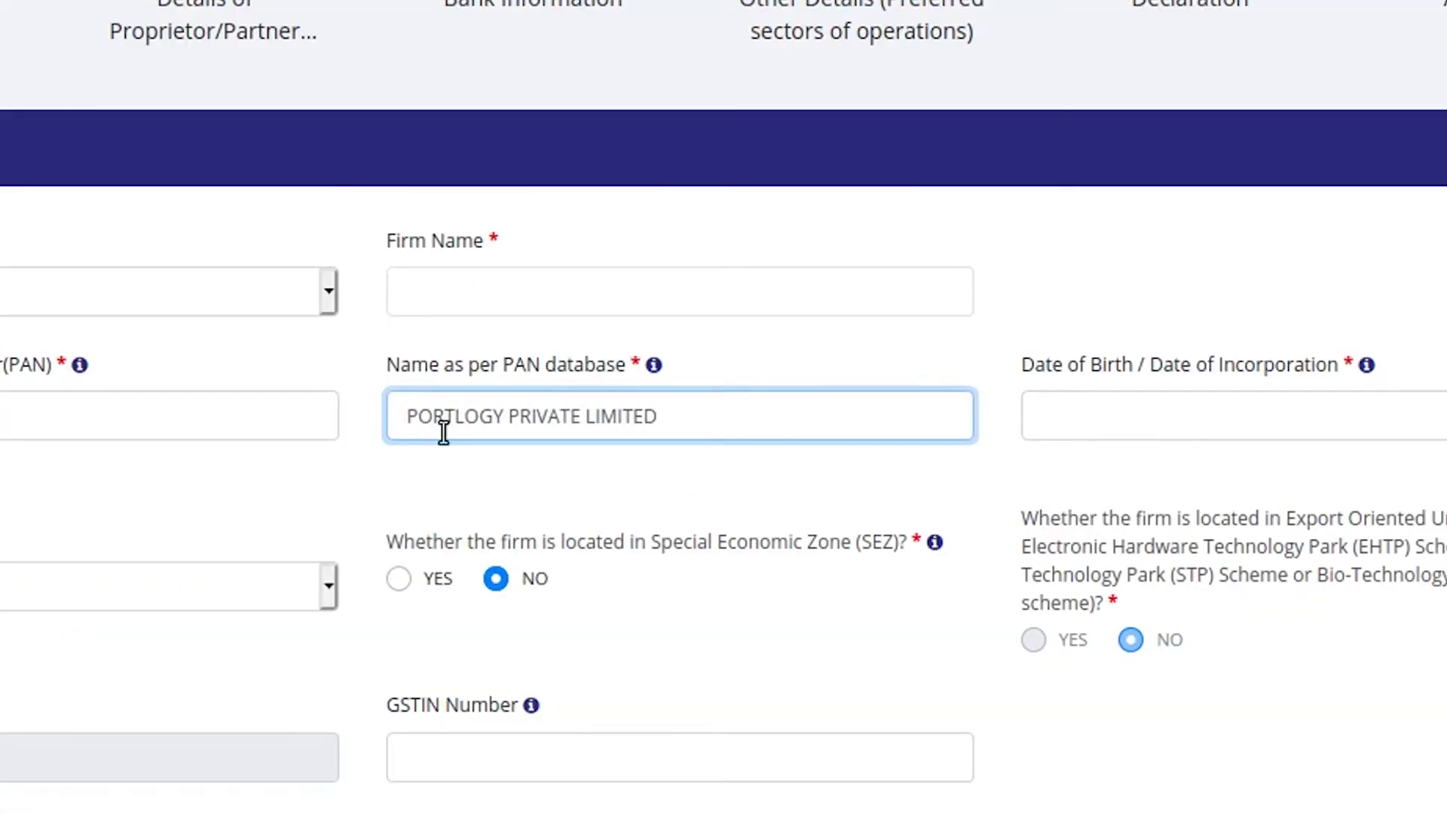
pyautogui.click(155, 577)
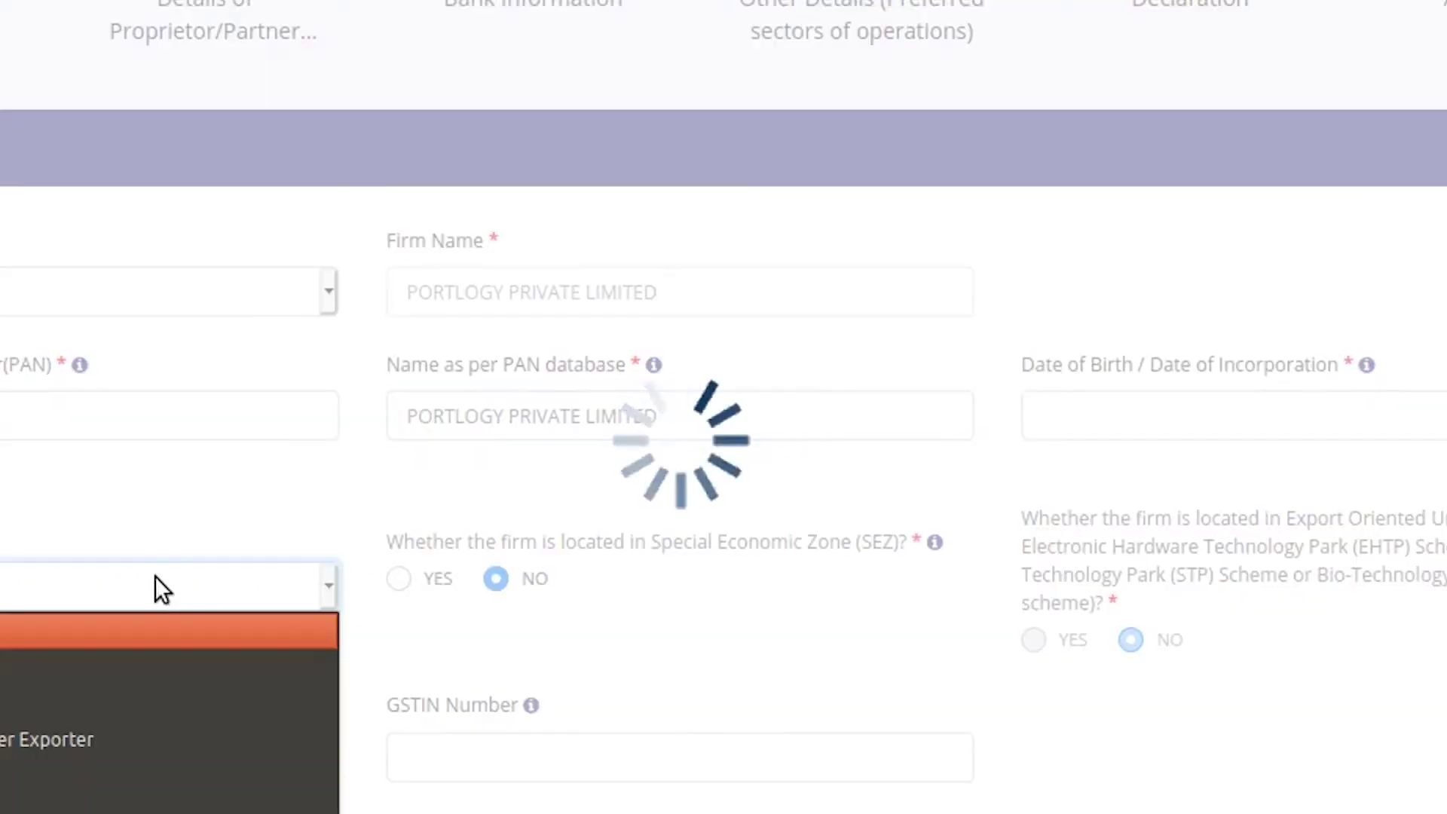
pyautogui.click(178, 567)
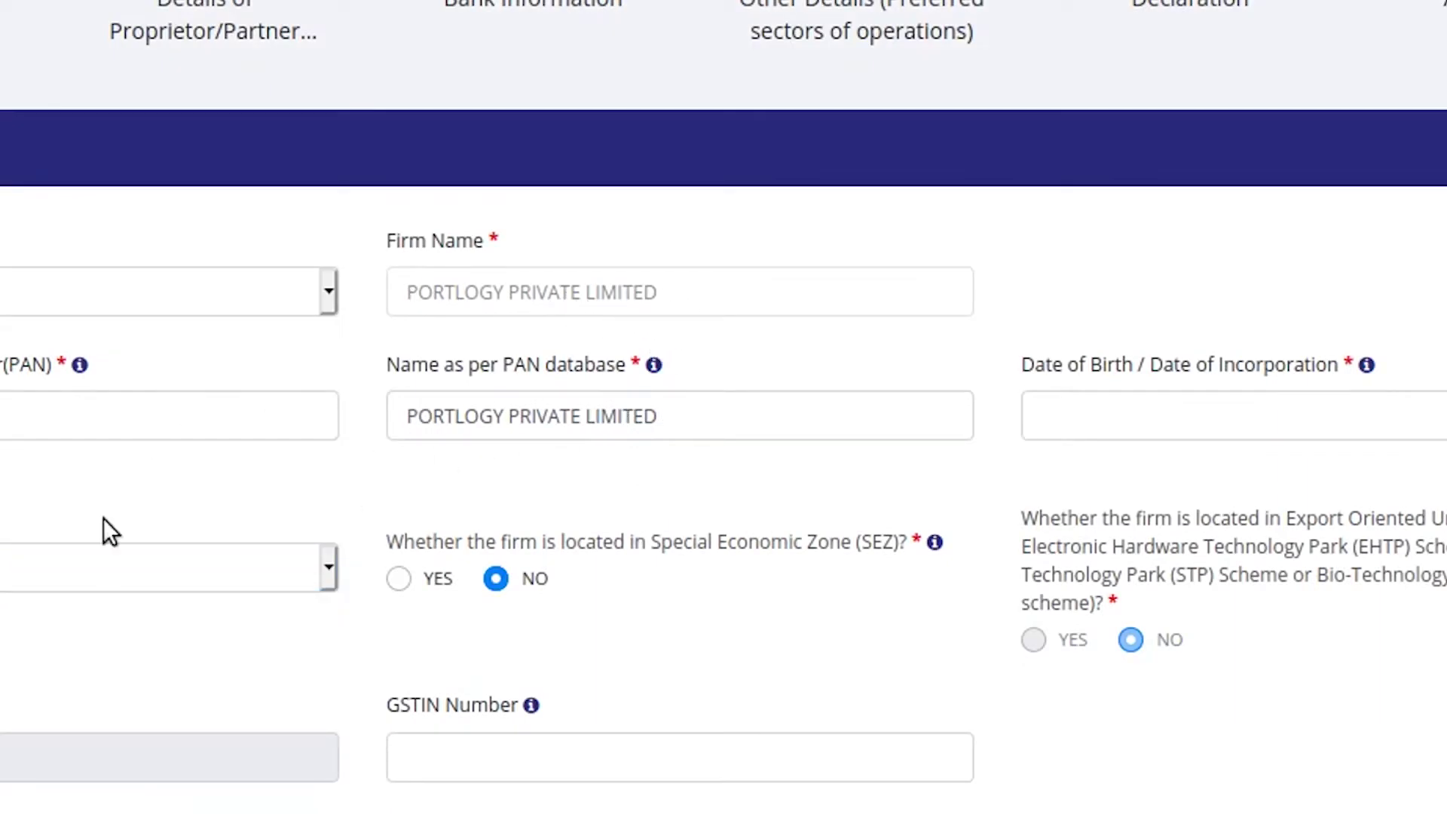
# Set the incorporation date to 25/04/2016 and the exporter category to Service Provider.
pyautogui.click(1228, 426)
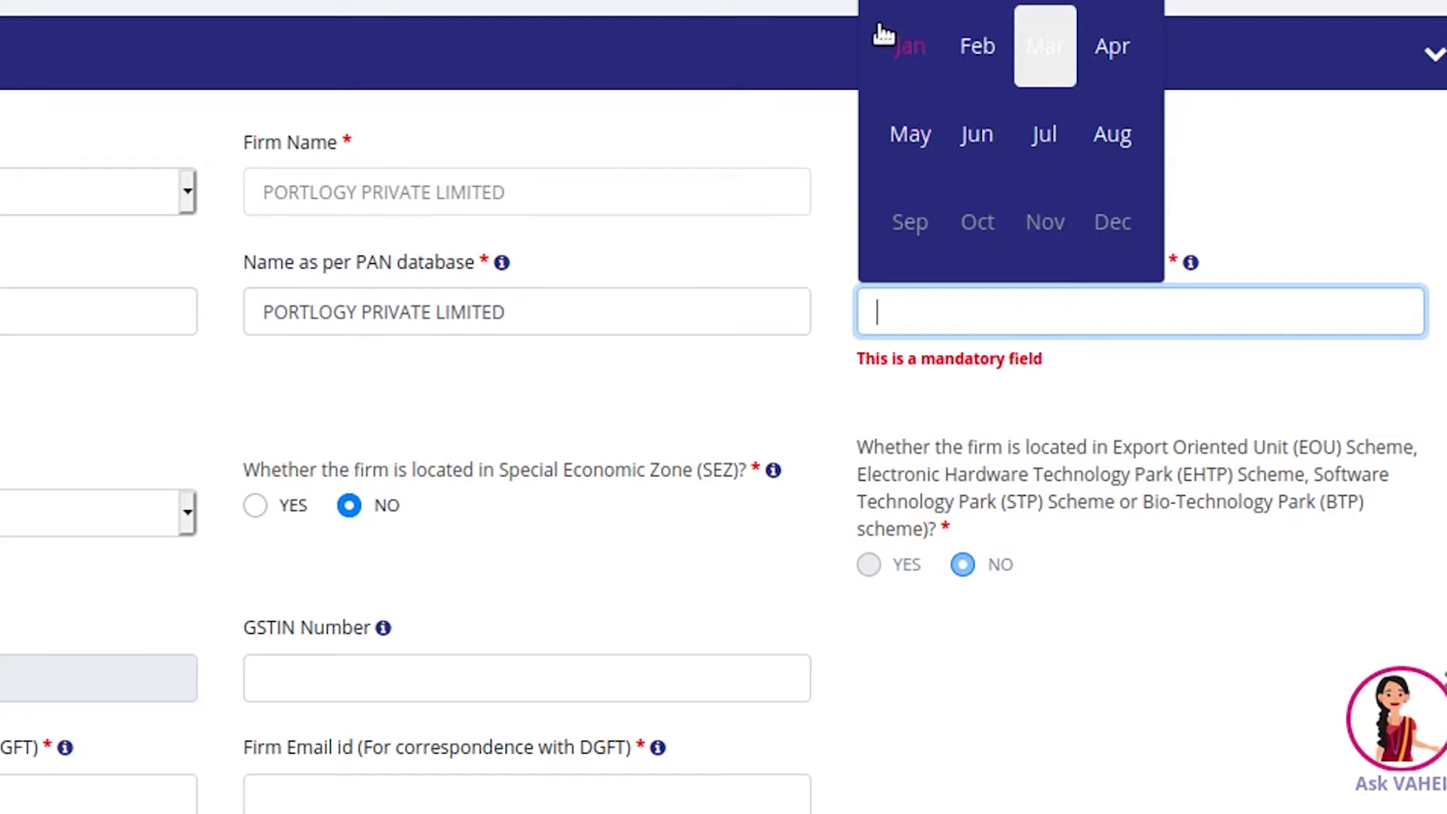
pyautogui.click(889, 0)
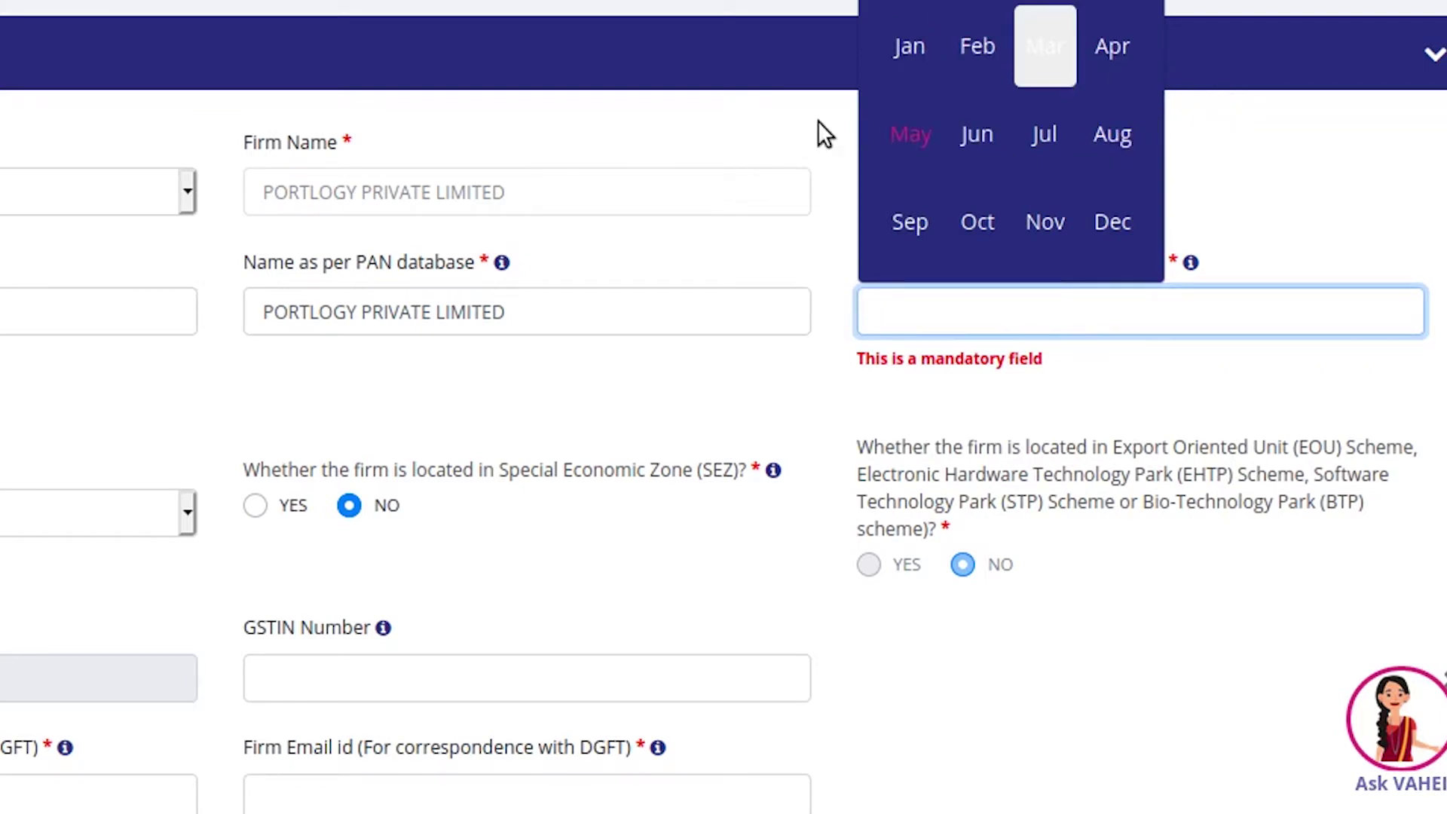
pyautogui.click(1119, 54)
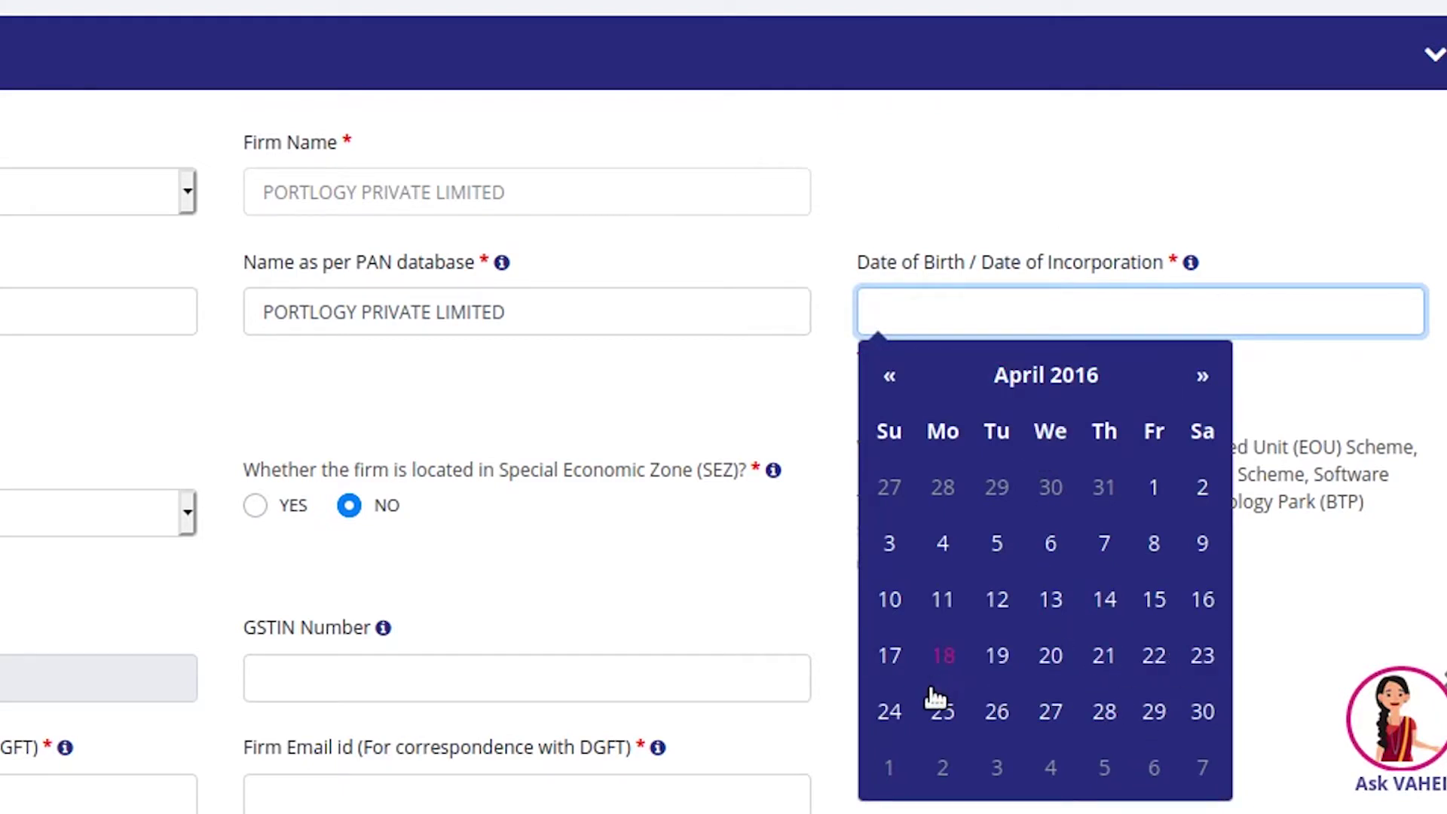
pyautogui.click(944, 719)
pyautogui.click(164, 559)
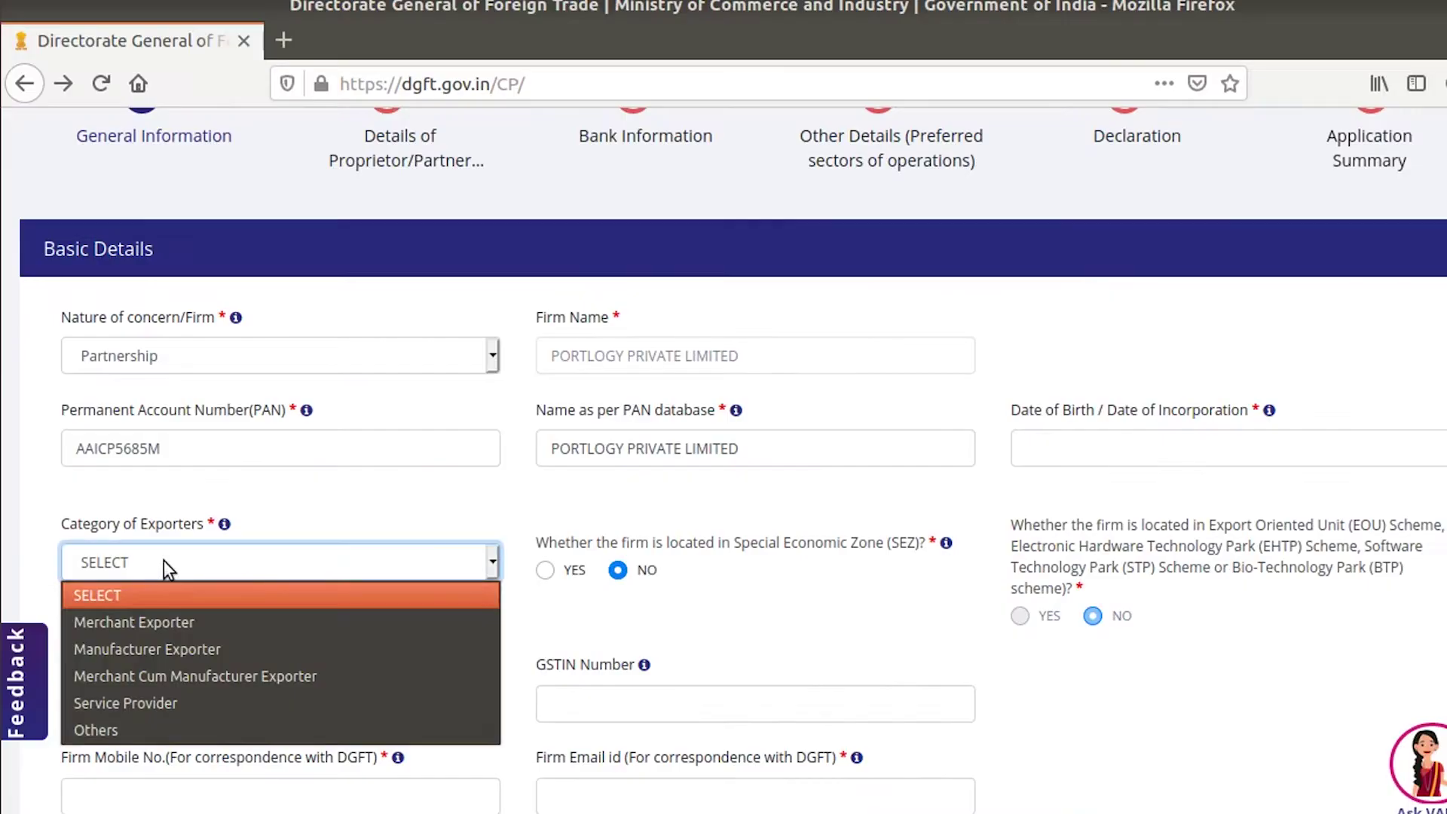
pyautogui.click(172, 708)
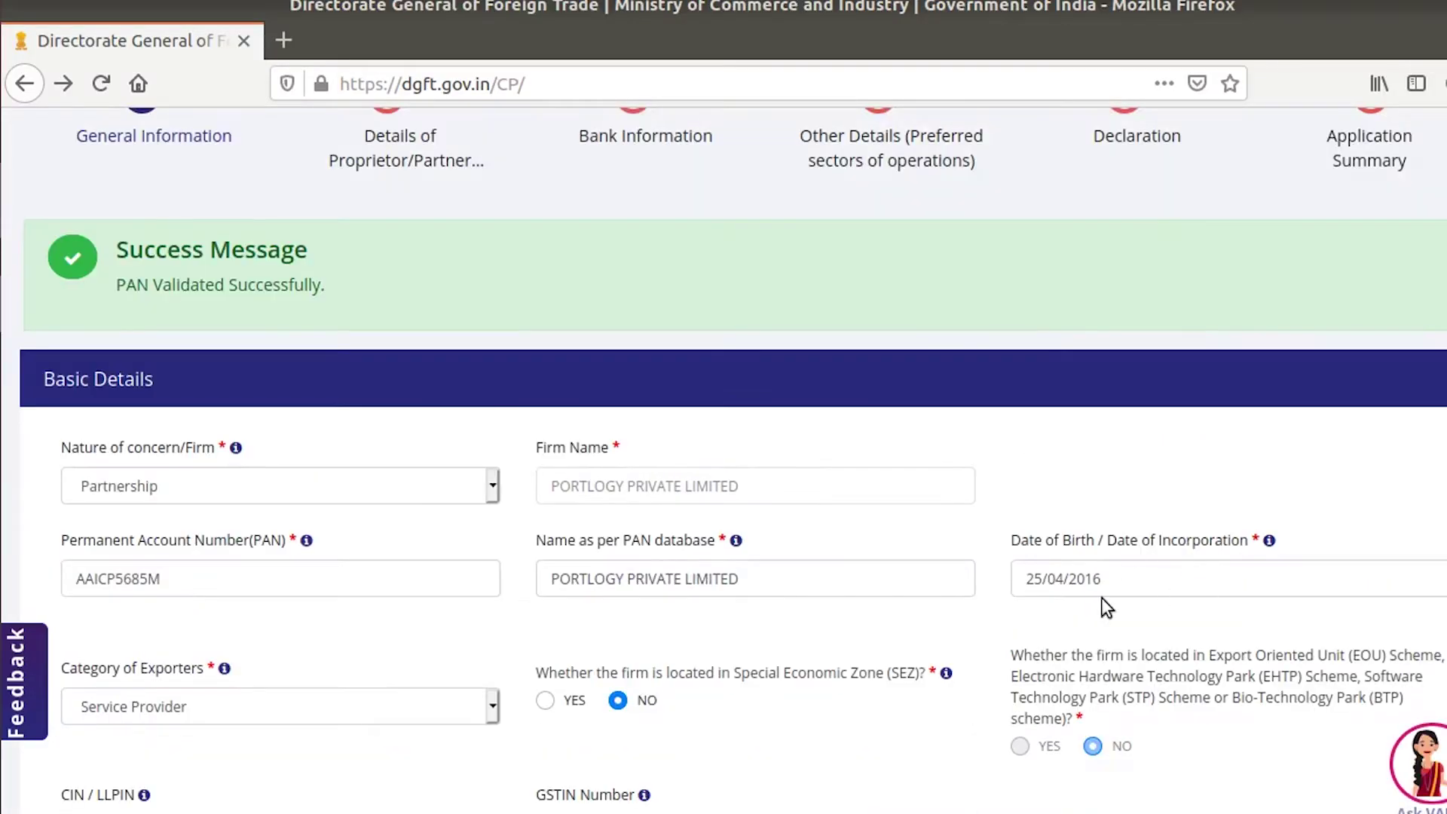
# Enter the firm's mobile number, e-mail address and GSTIN.
pyautogui.moveTo(325, 287); pyautogui.dragTo(121, 290)
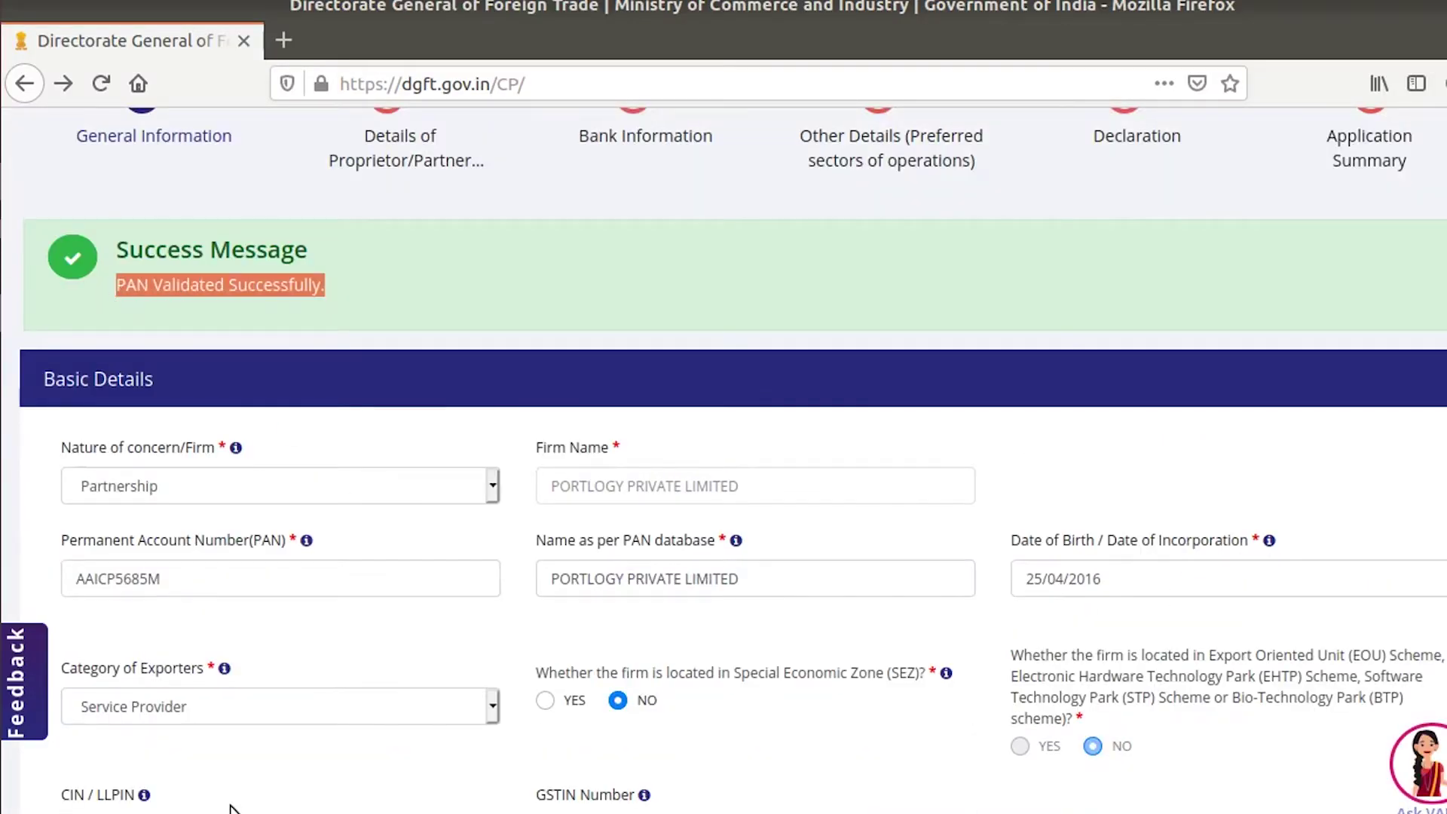
pyautogui.scroll(-6, 262, 294)
pyautogui.click(331, 381)
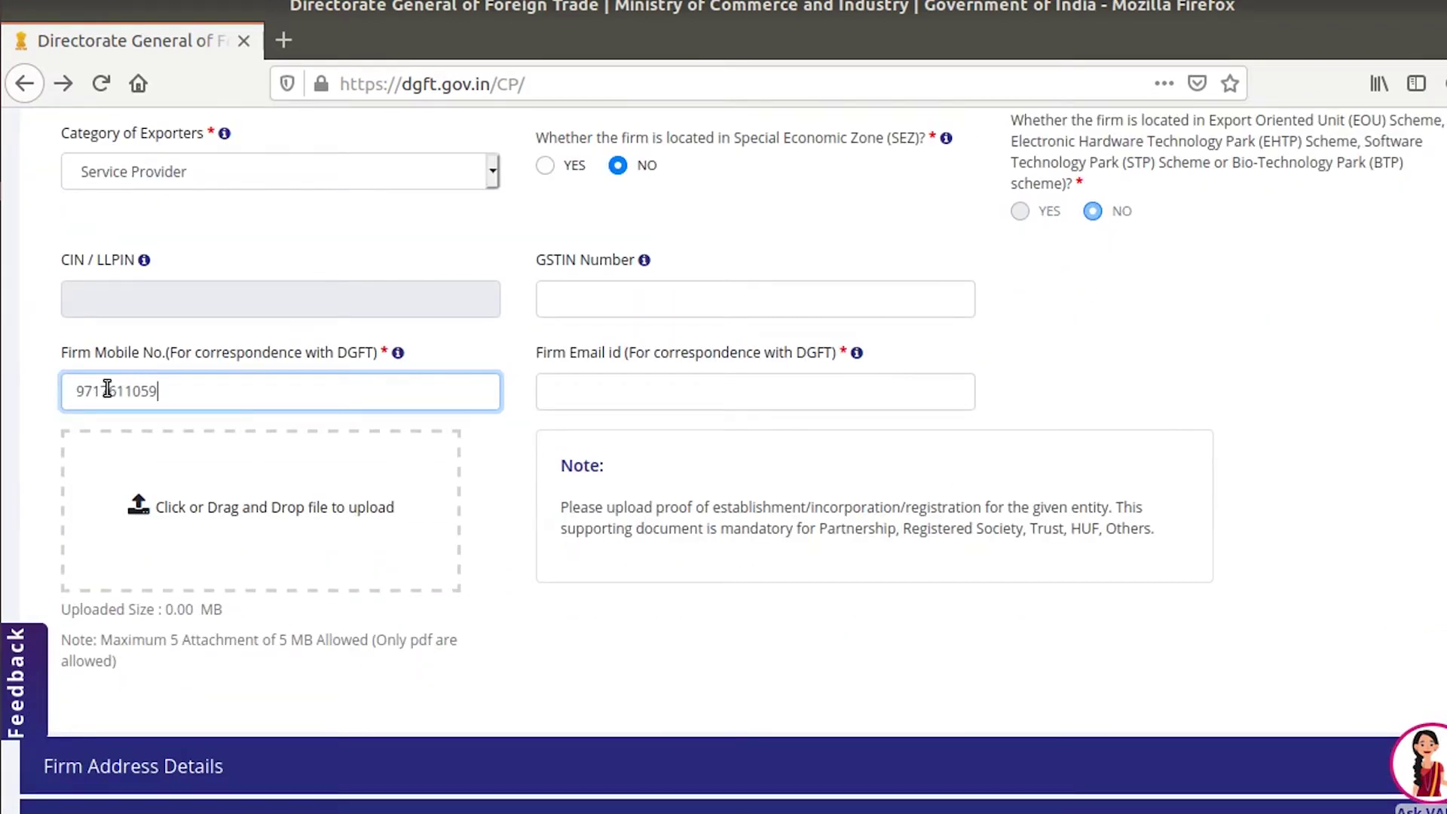
pyautogui.click(651, 394)
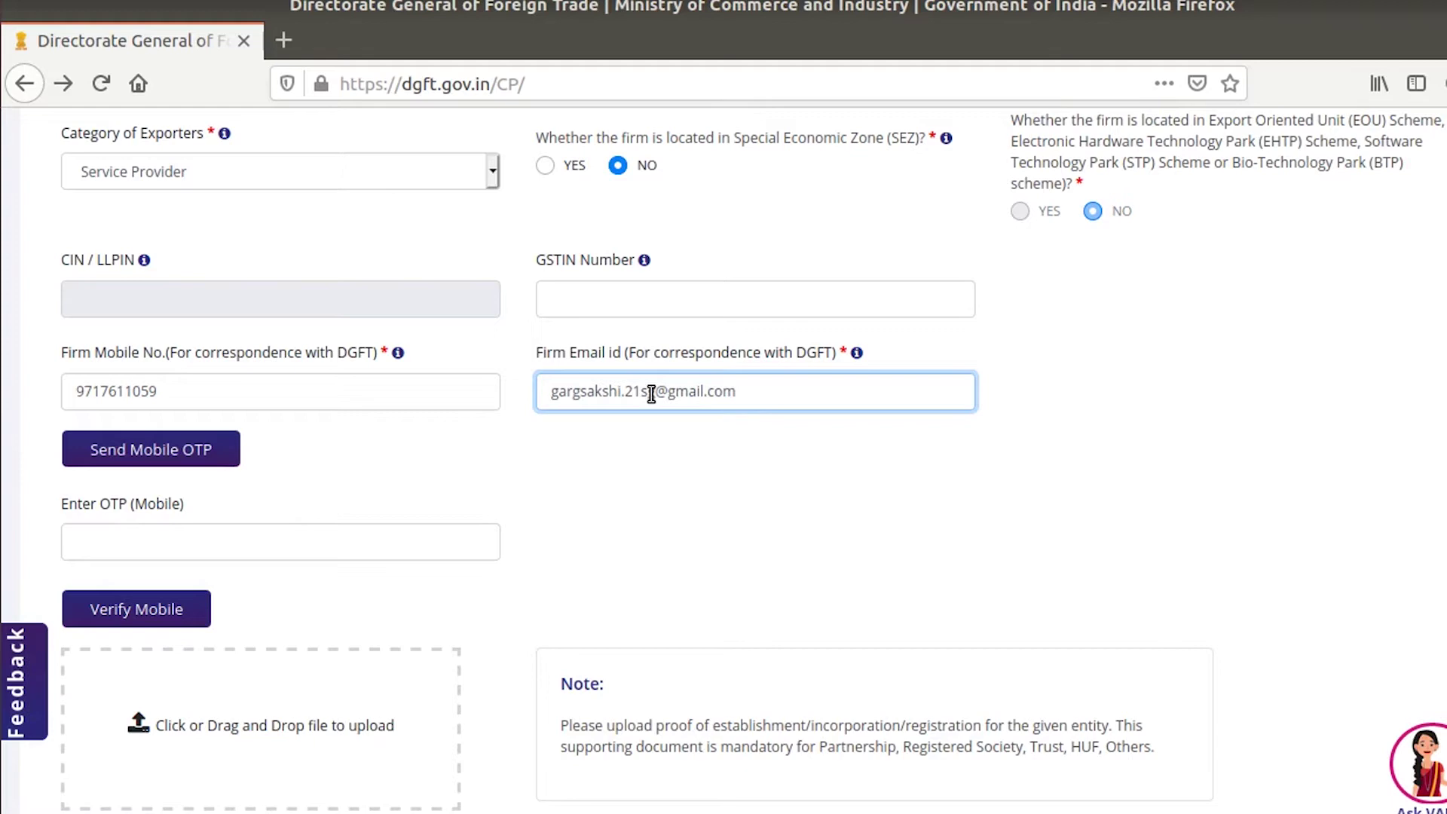
pyautogui.click(585, 306)
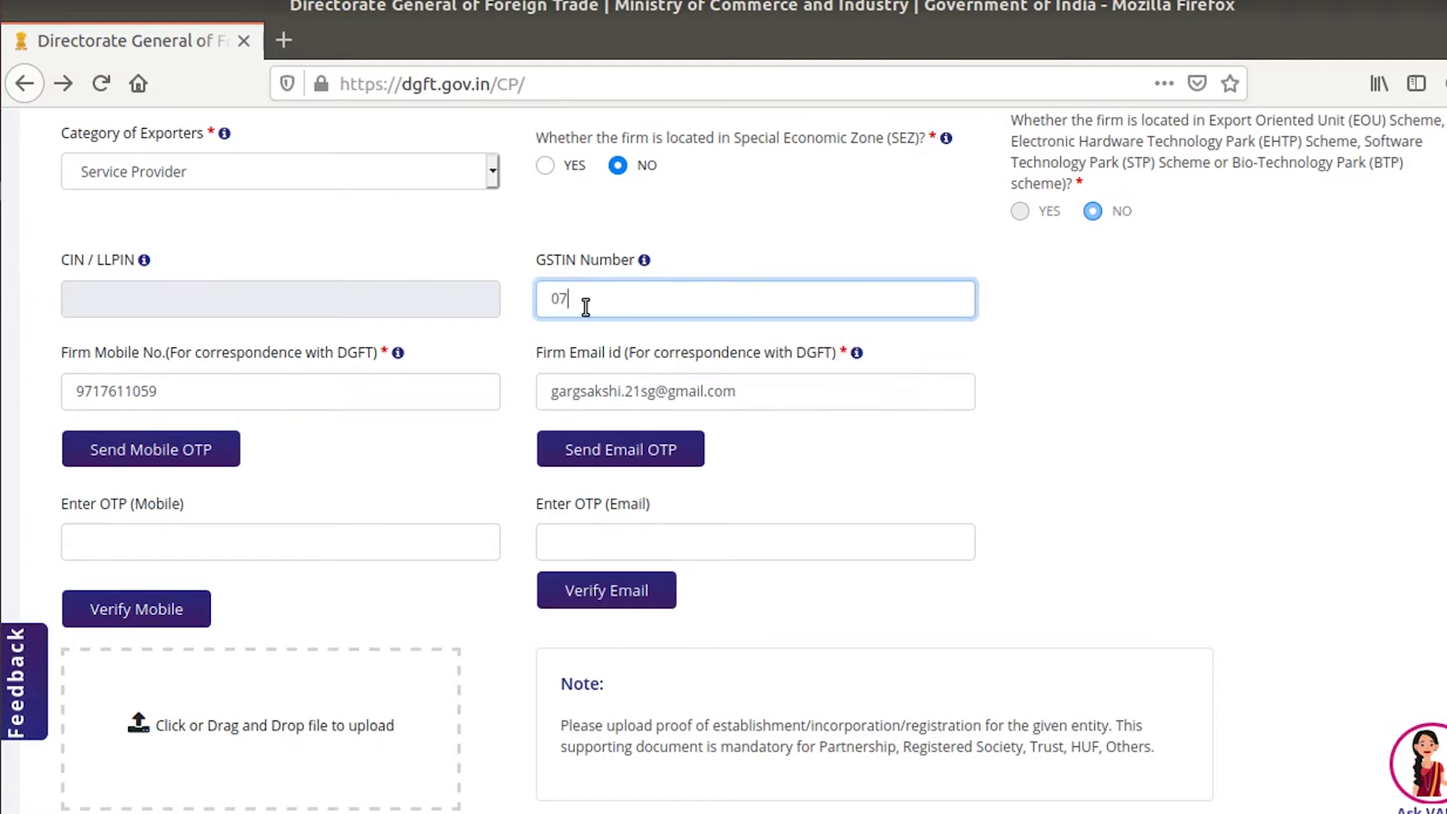
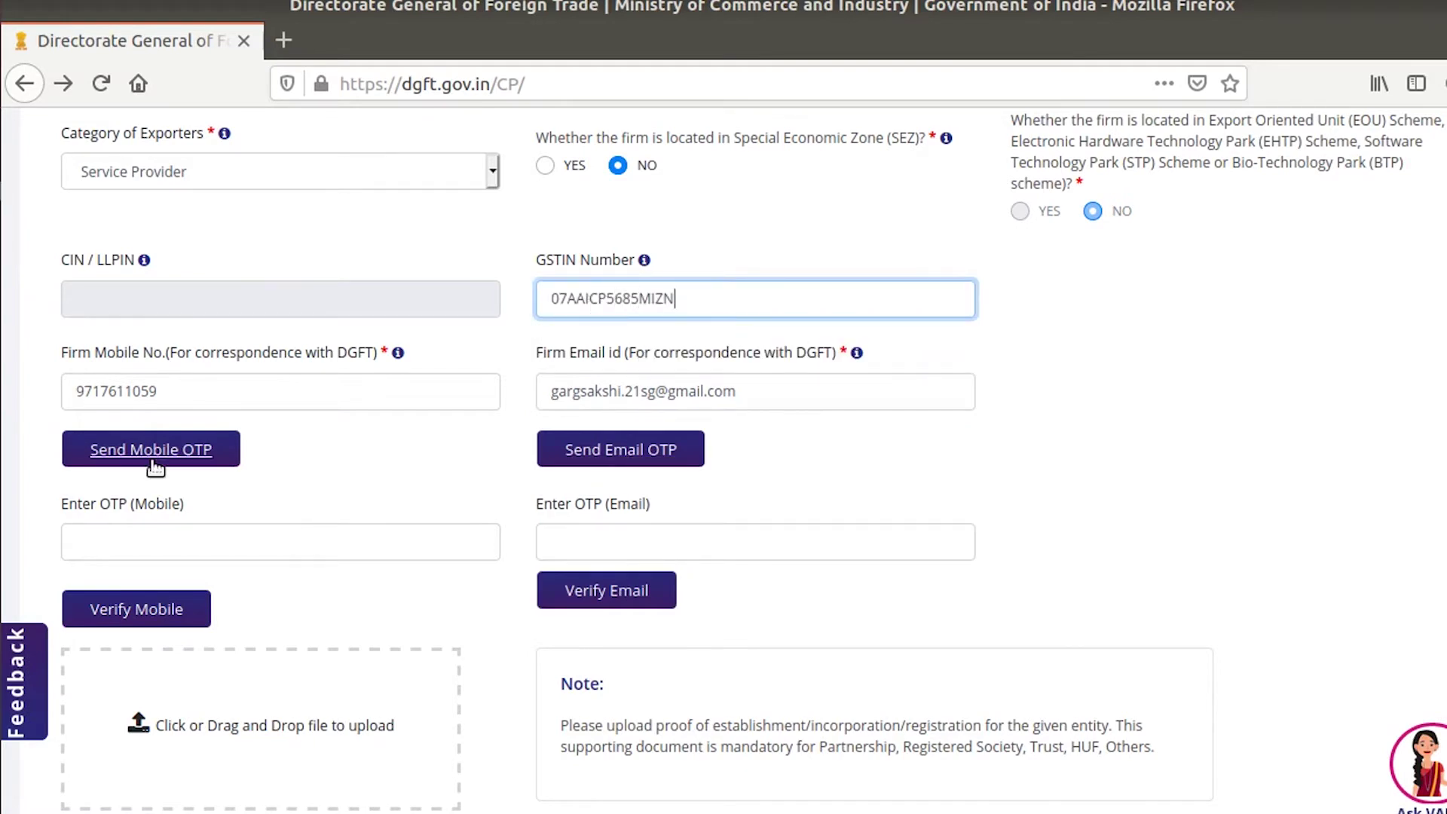
# Request and enter the mobile and e-mail OTPs, verifying both contacts.
pyautogui.click(149, 457)
pyautogui.click(620, 452)
pyautogui.click(283, 543)
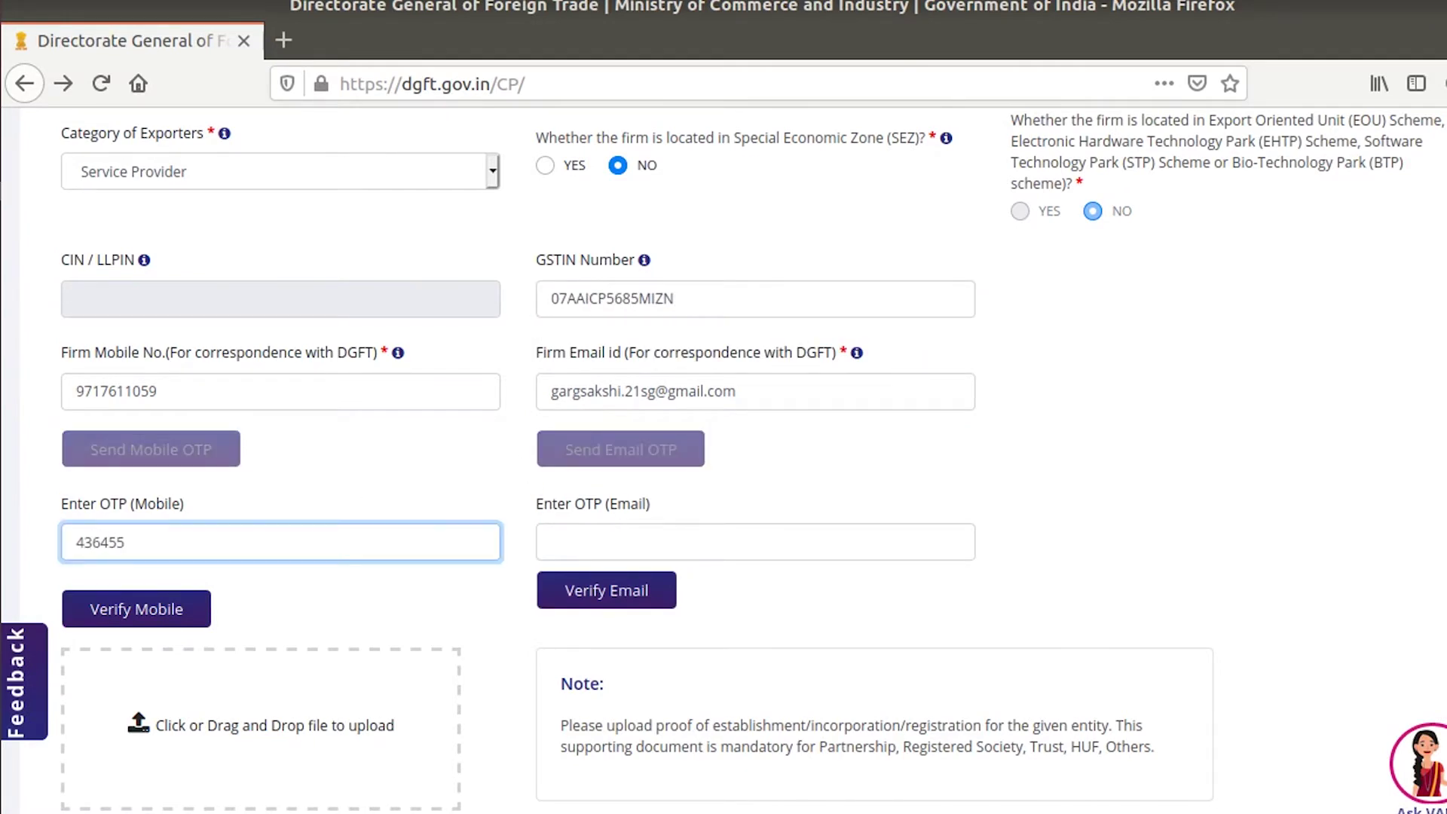
pyautogui.click(545, 554)
pyautogui.click(151, 612)
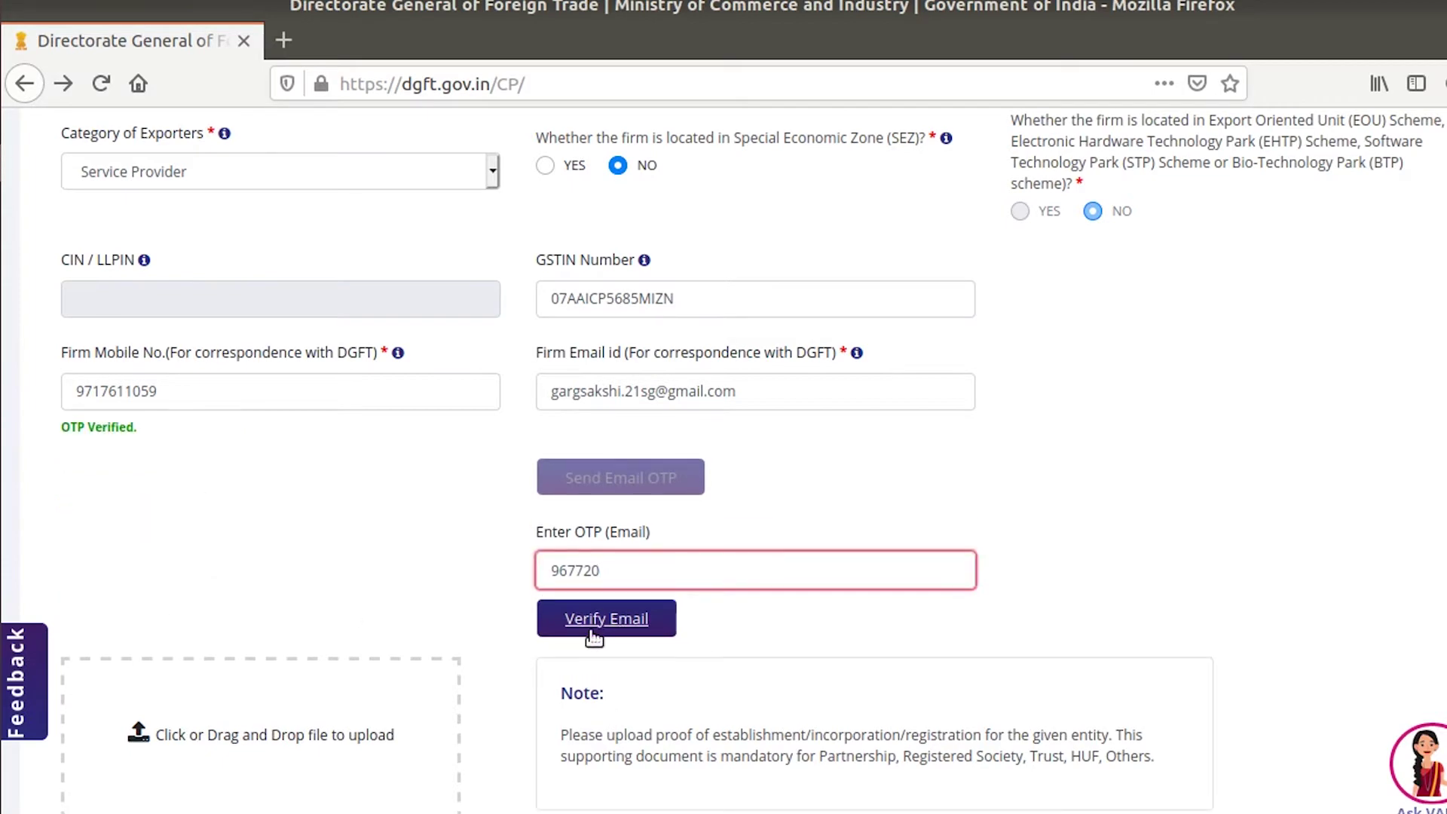
pyautogui.click(603, 637)
pyautogui.scroll(-3, 330, 532)
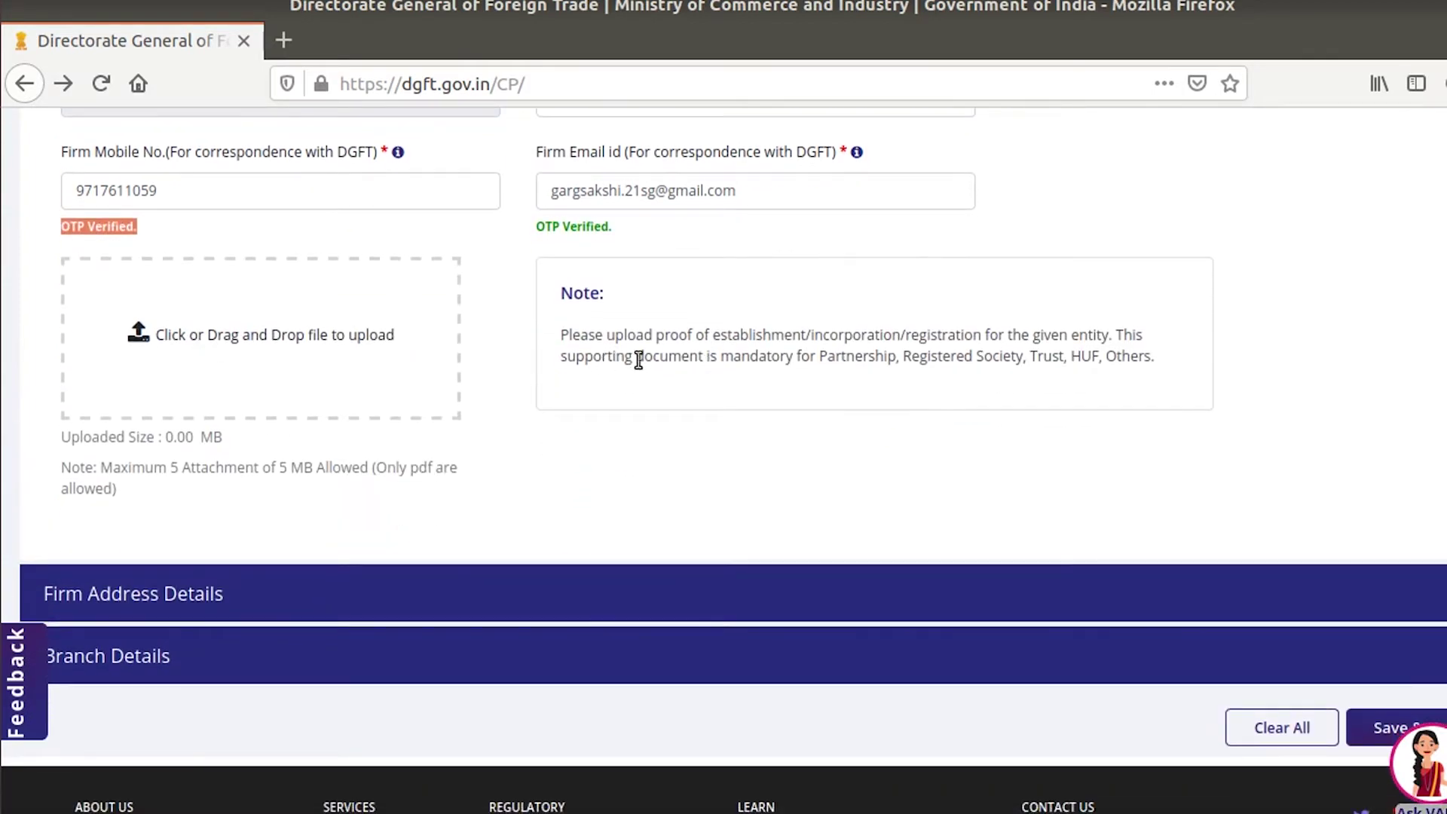
# Upload COI _ Portlogy.pdf from Downloads as the proof of incorporation.
pyautogui.click(278, 351)
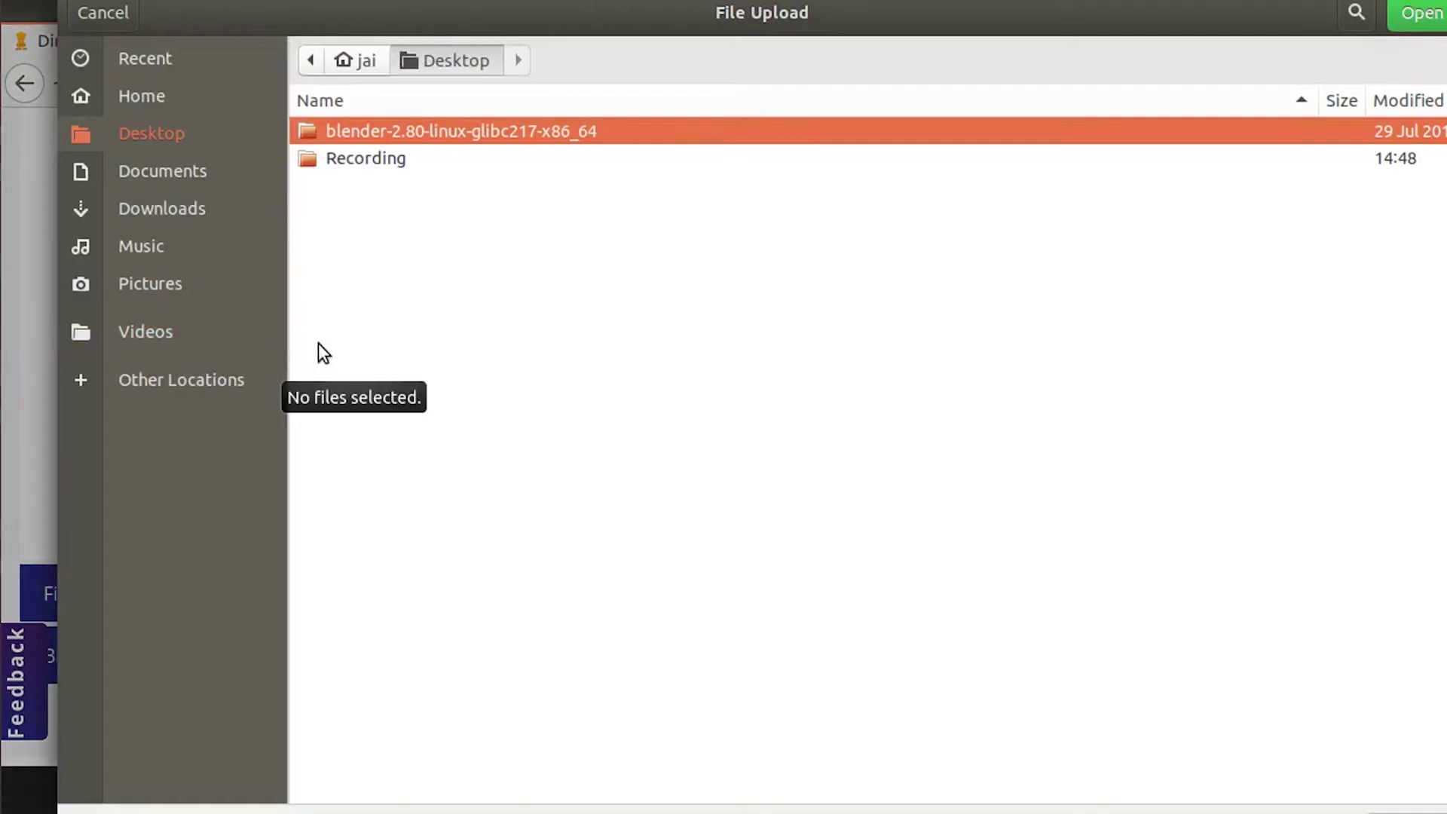
pyautogui.click(150, 245)
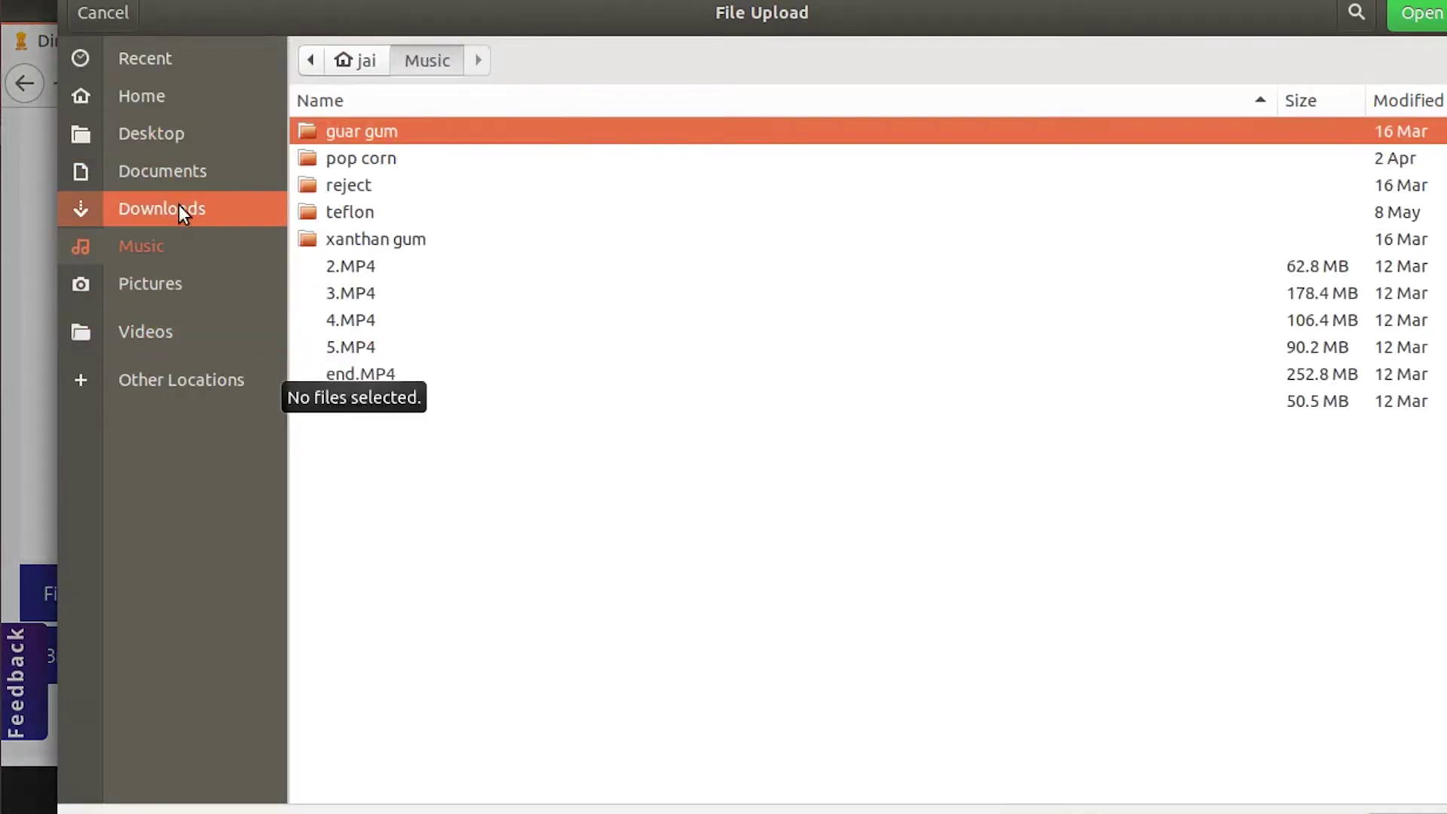
pyautogui.click(181, 204)
pyautogui.click(369, 214)
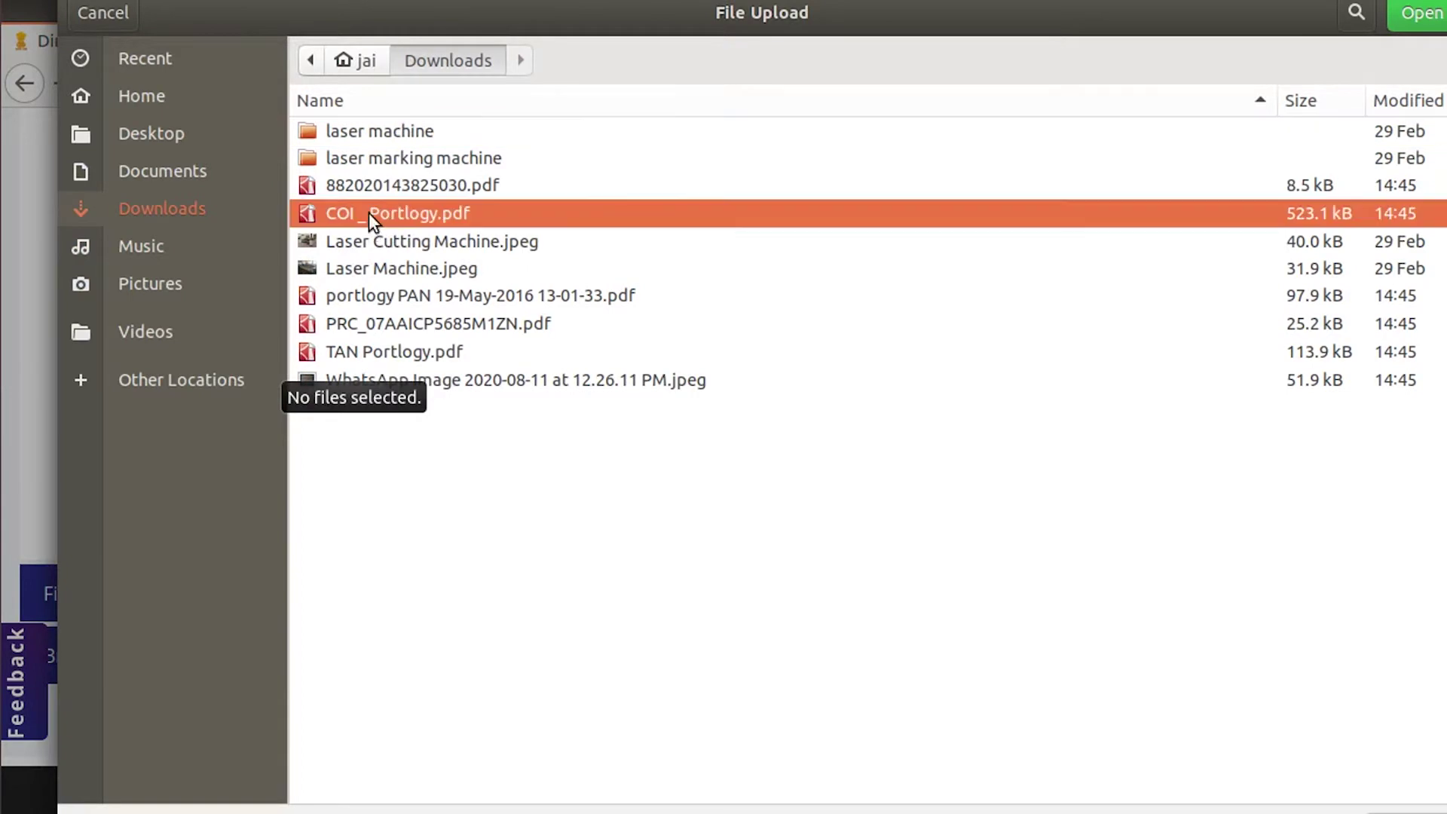
pyautogui.click(1417, 21)
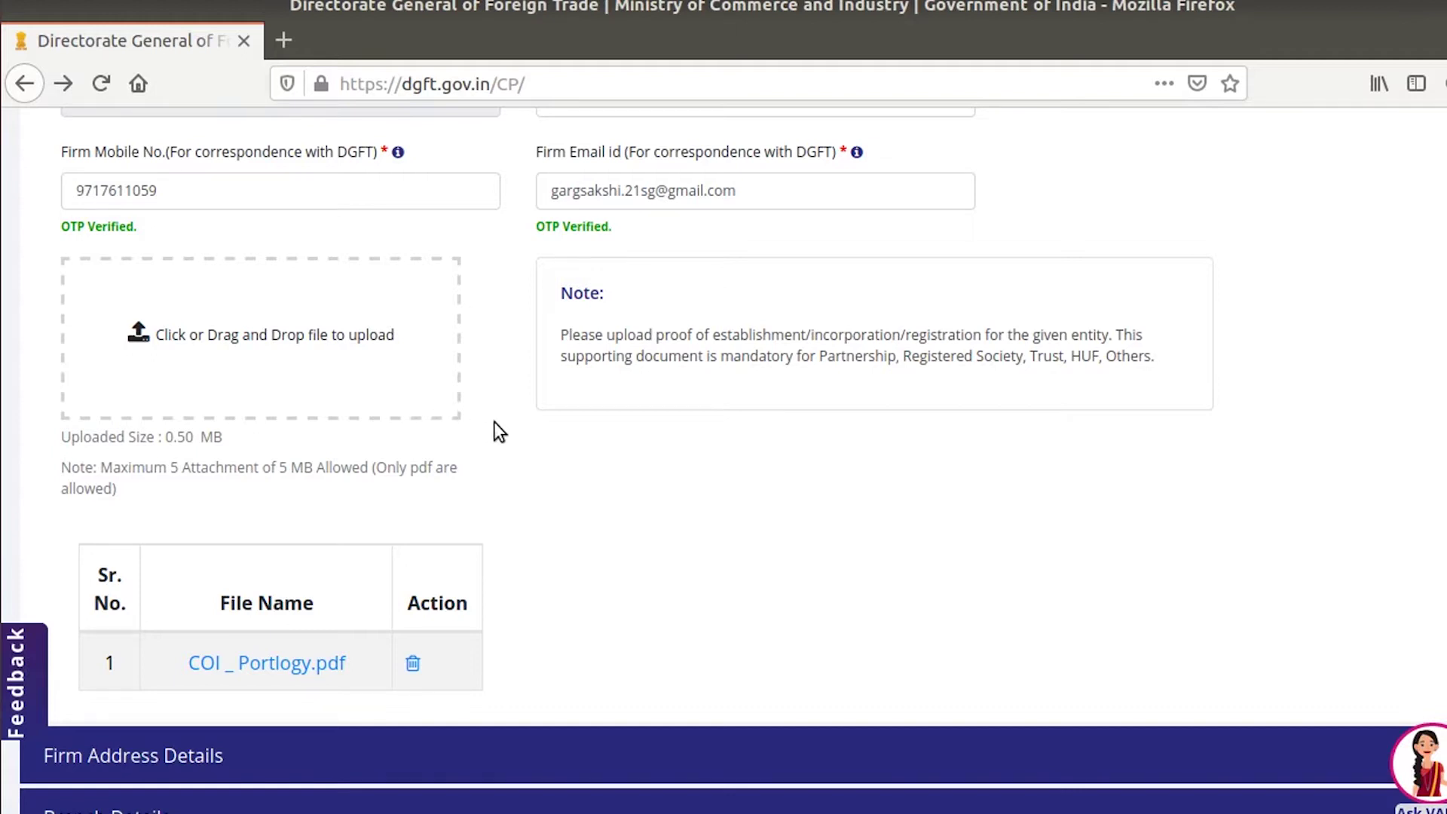
pyautogui.moveTo(104, 467); pyautogui.dragTo(421, 477)
pyautogui.scroll(-3, 301, 482)
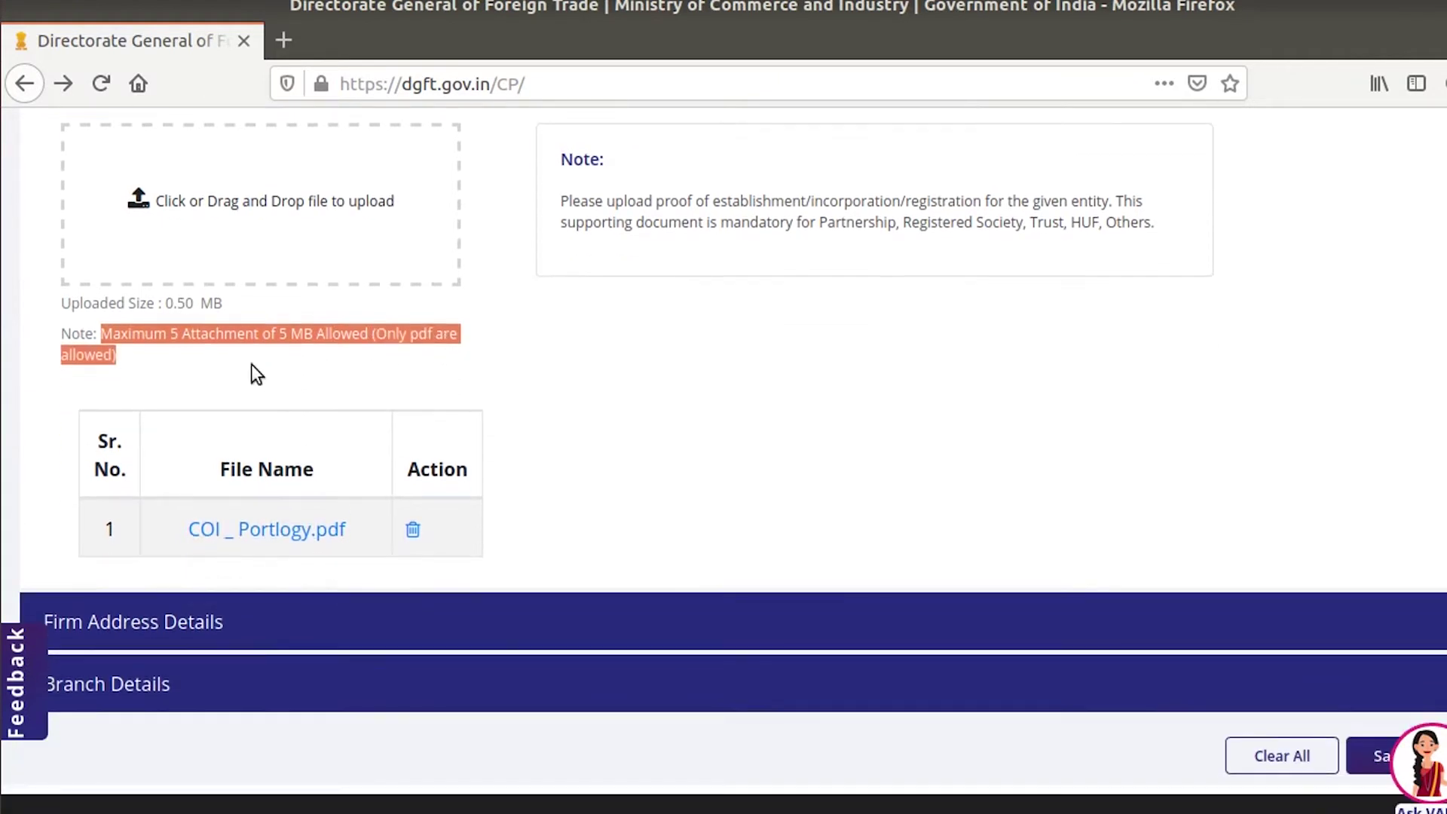
pyautogui.moveTo(173, 303); pyautogui.dragTo(235, 319)
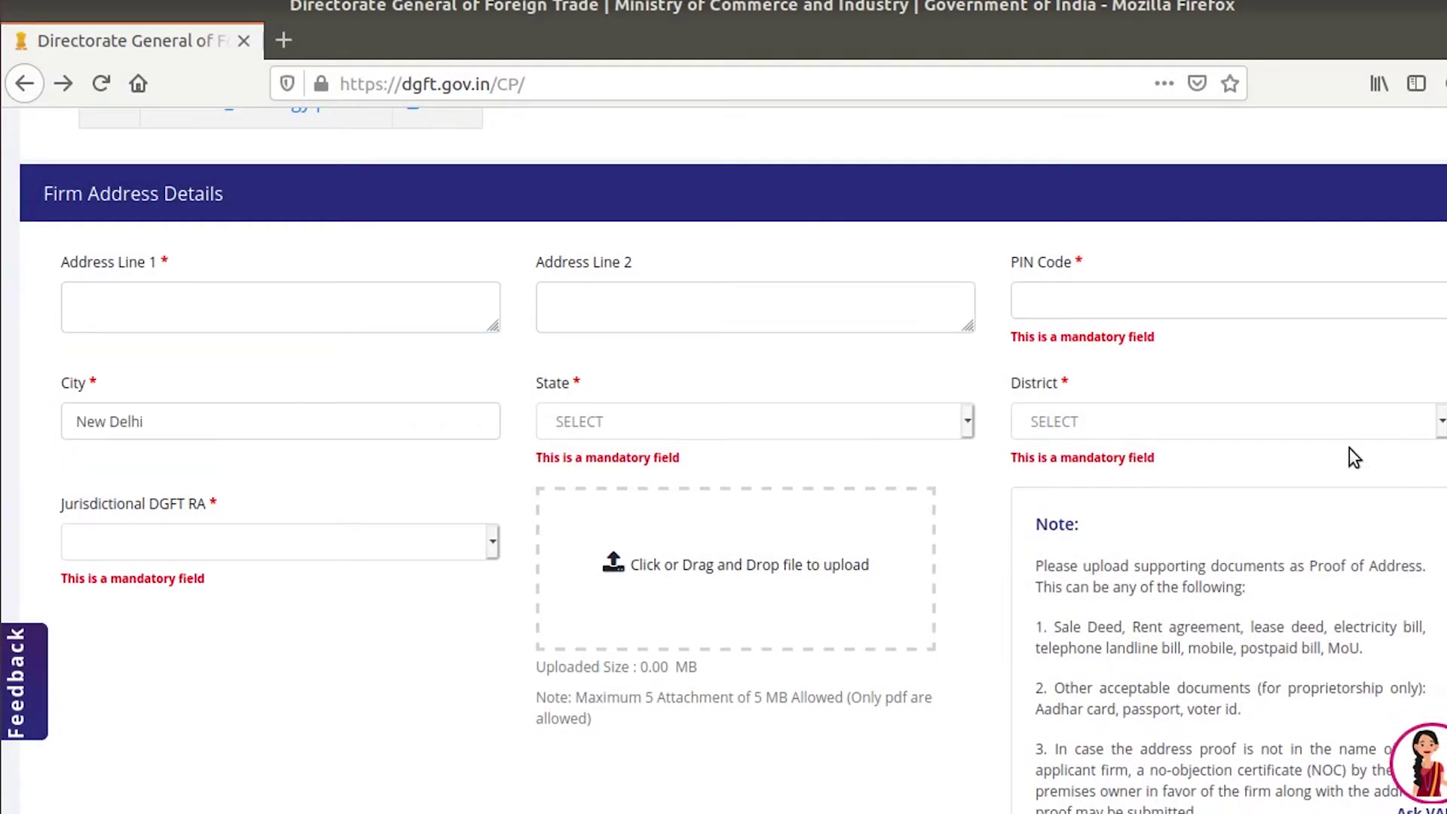
# Enter the firm's PIN code and both address lines so state Delhi, district and RA DELHI fill in.
pyautogui.click(1039, 300)
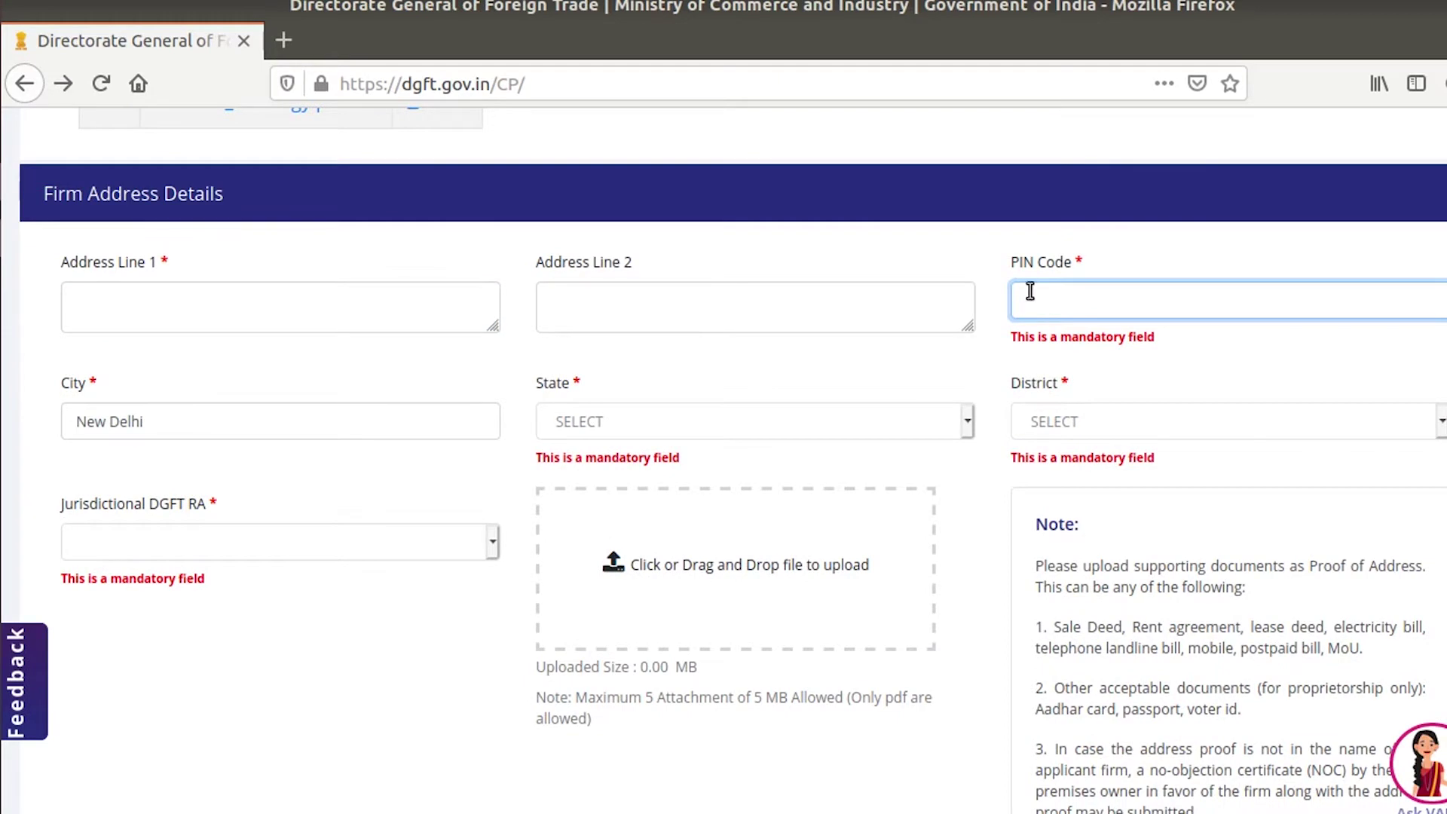
pyautogui.write('110075')
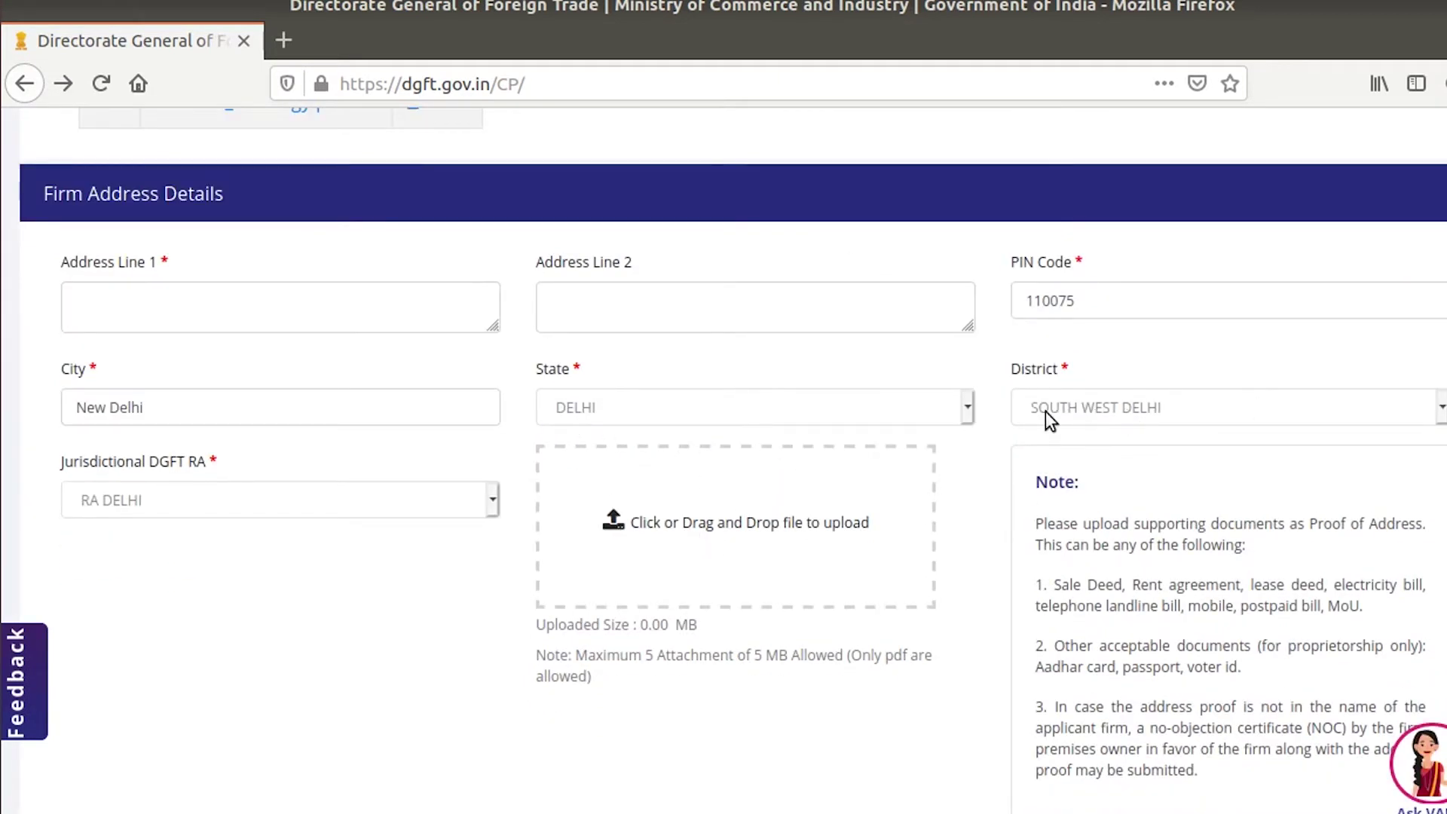
pyautogui.click(163, 313)
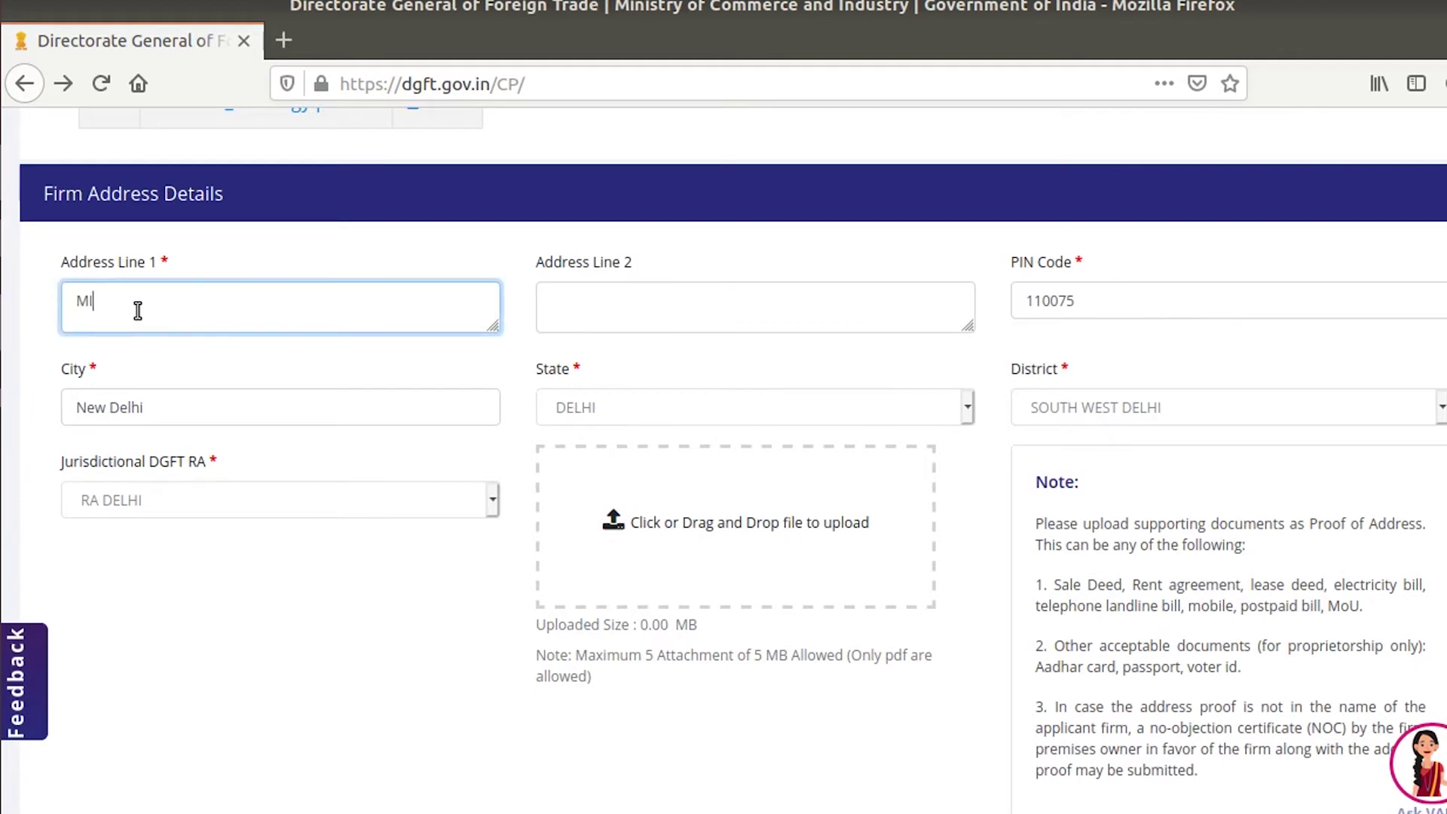
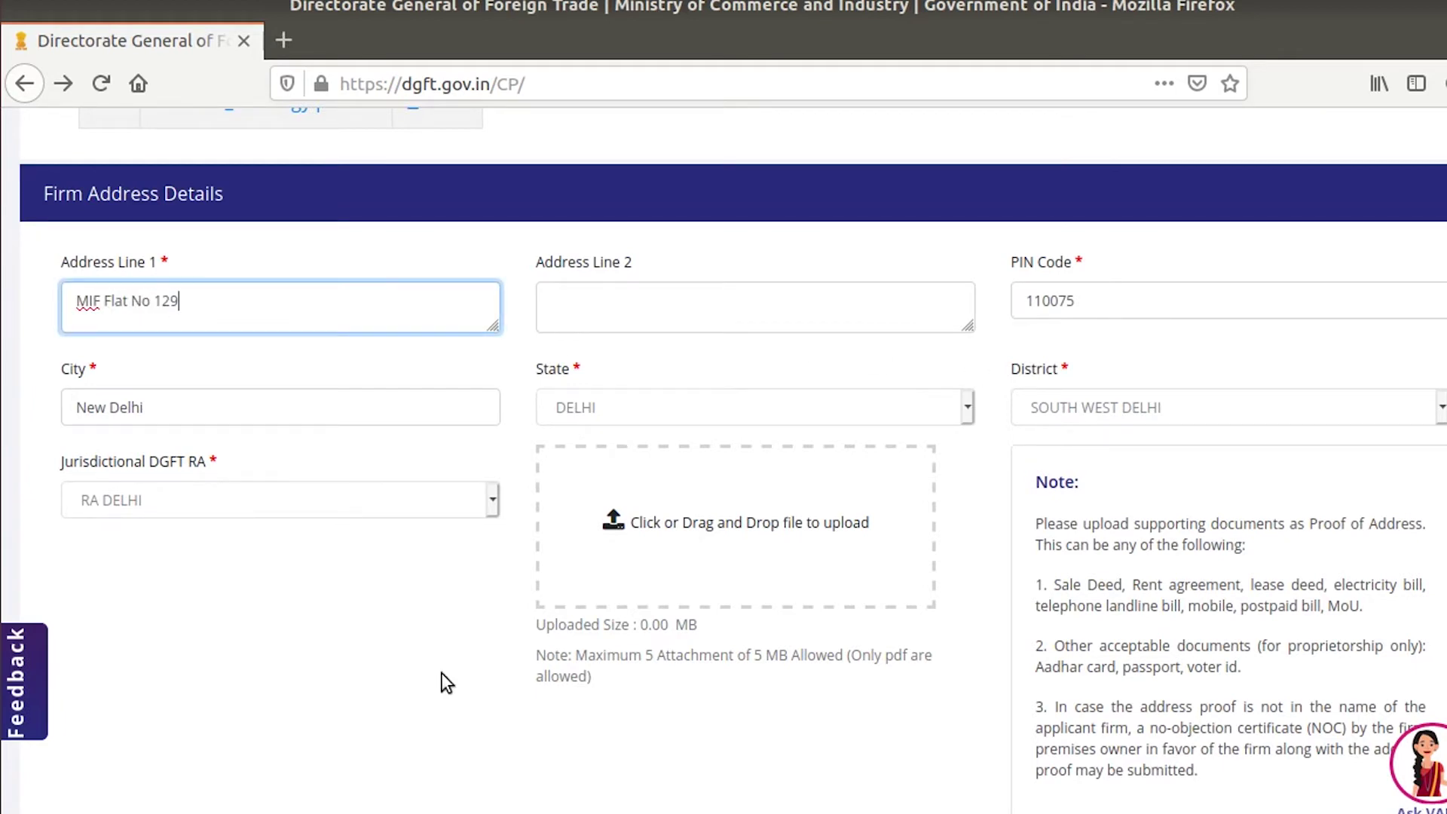
pyautogui.click(592, 322)
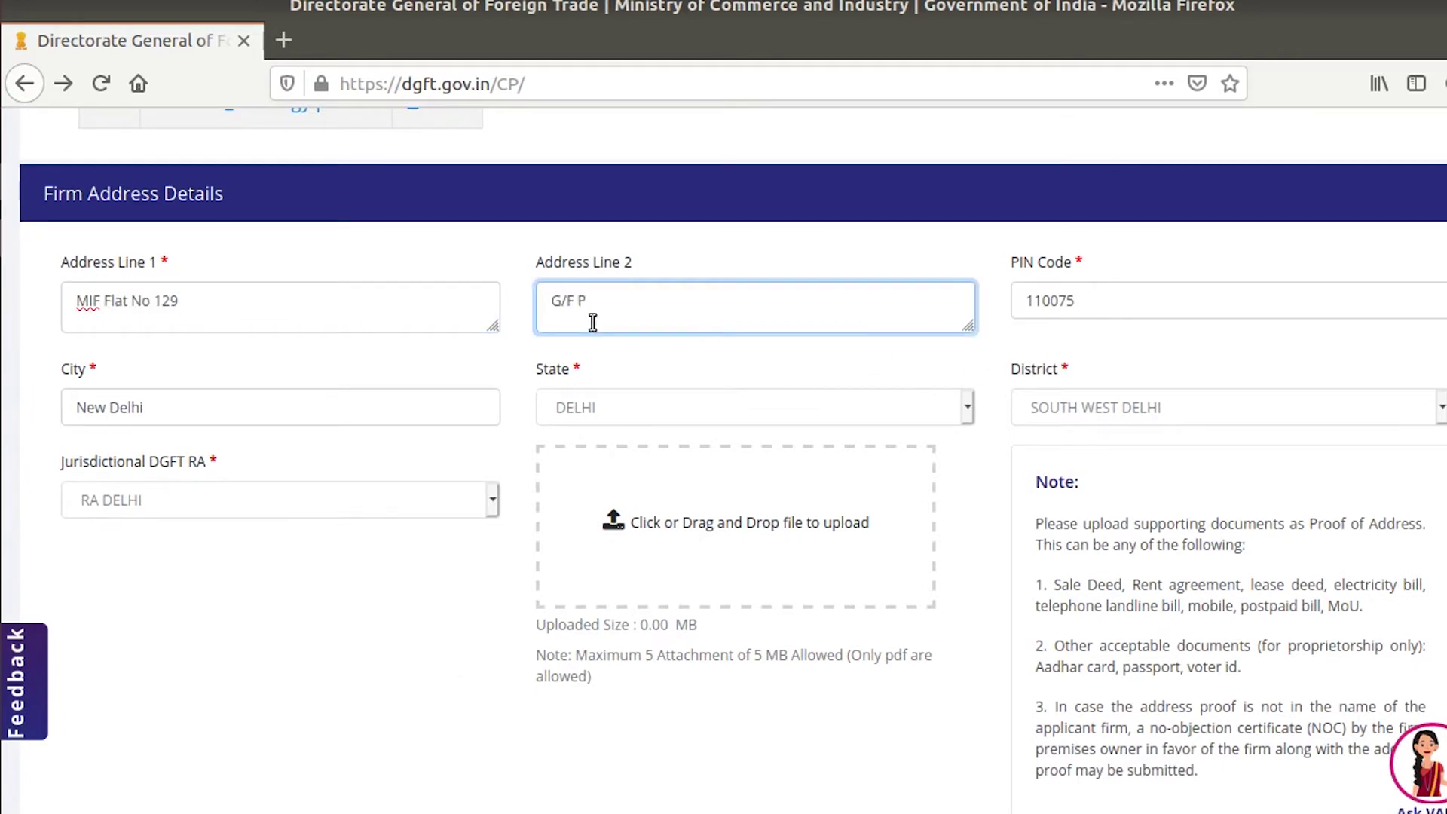
pyautogui.scroll(-3, 740, 528)
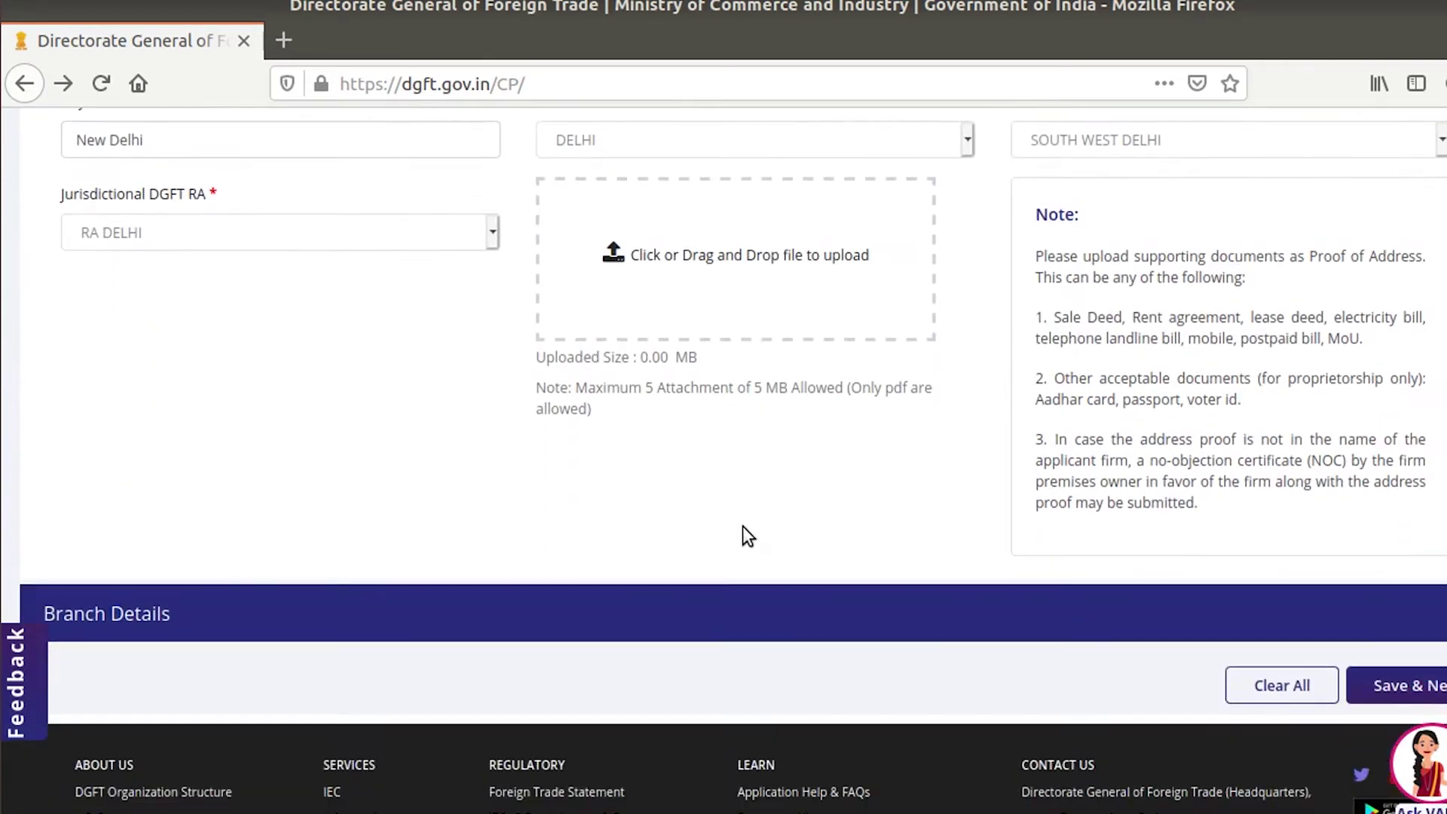
pyautogui.scroll(2, 745, 523)
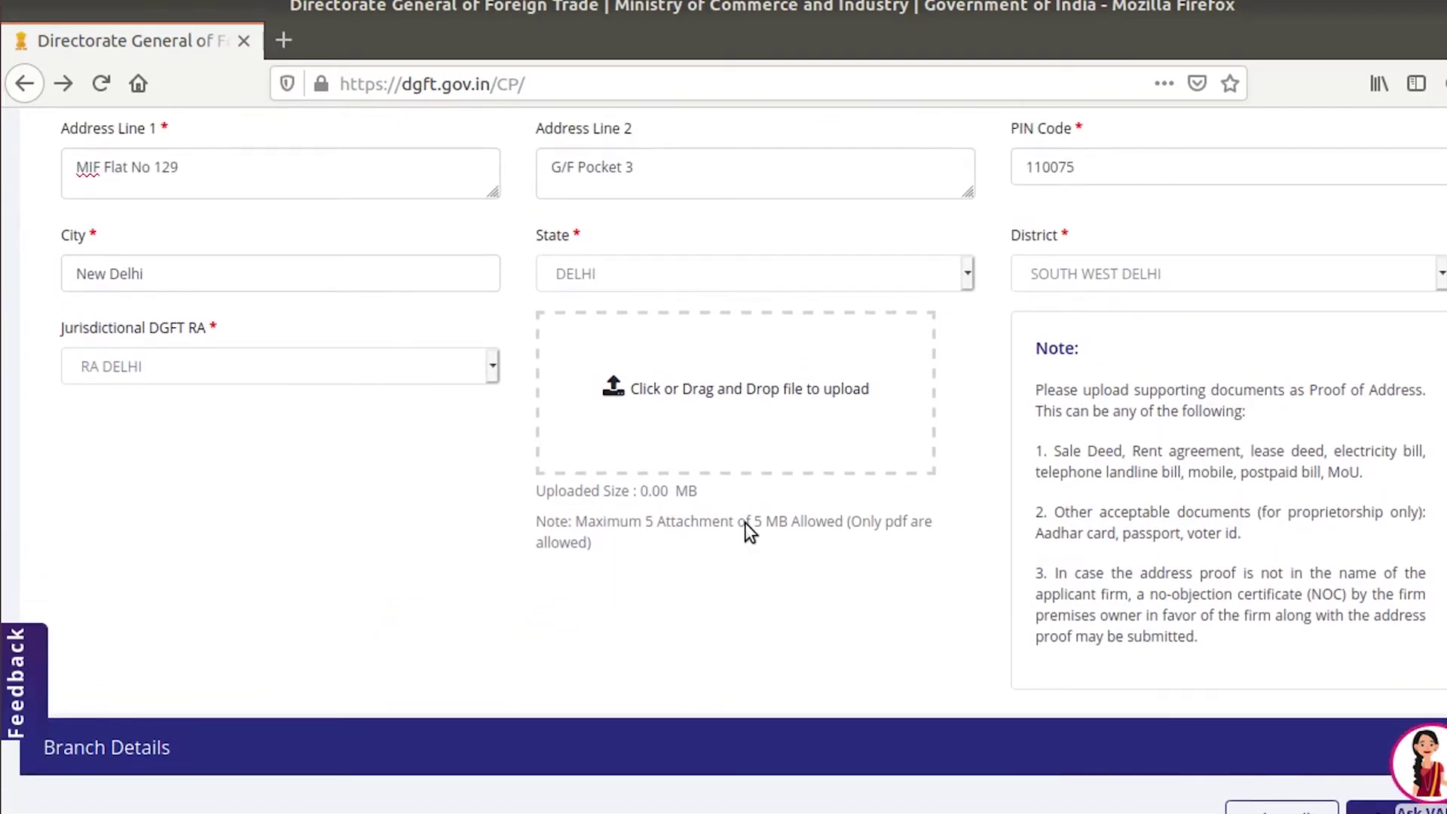
pyautogui.click(635, 446)
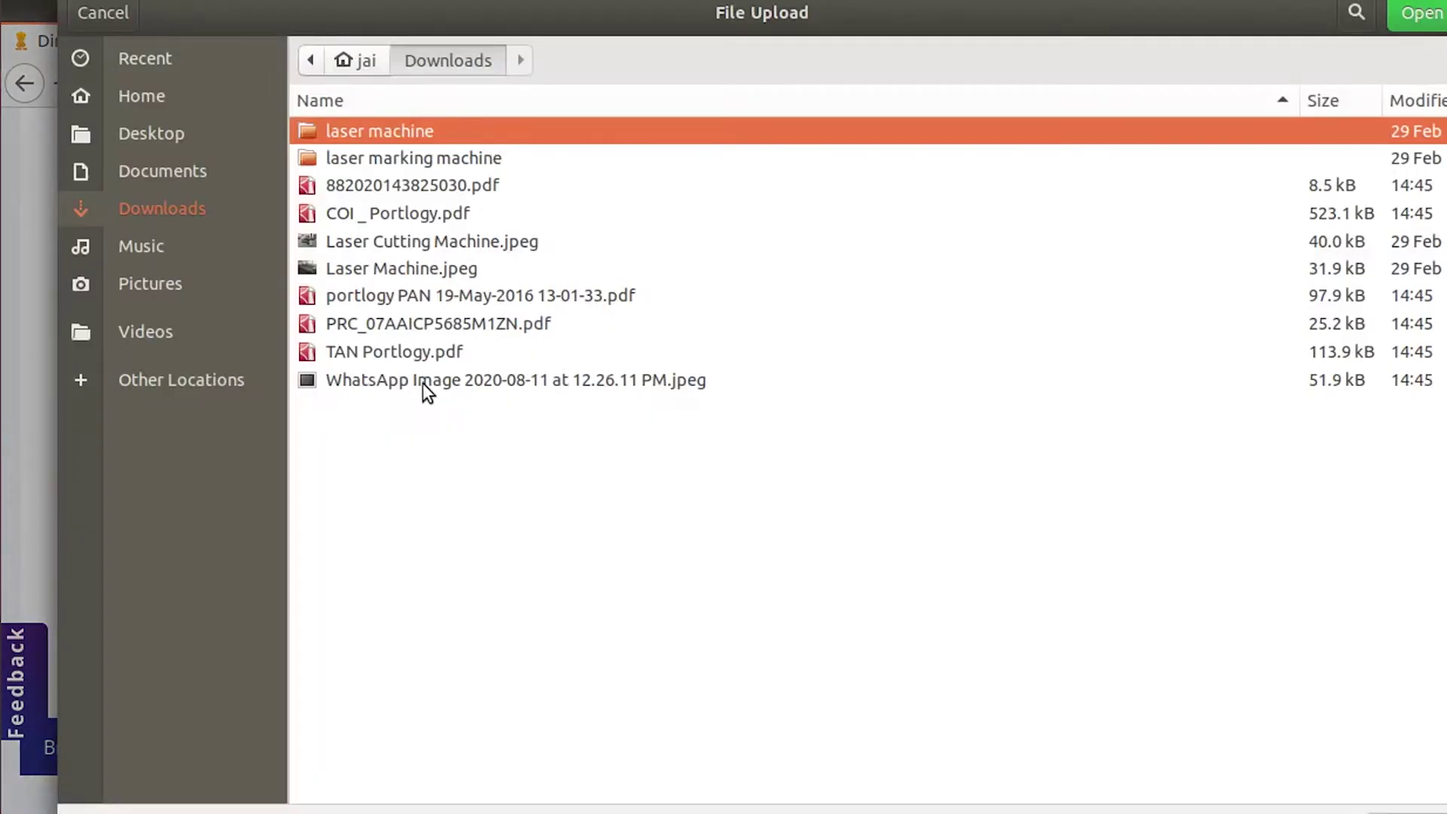
# Attach COI _ Portlogy.pdf as address proof and expand the Branch Details section.
pyautogui.click(440, 217)
pyautogui.click(1421, 13)
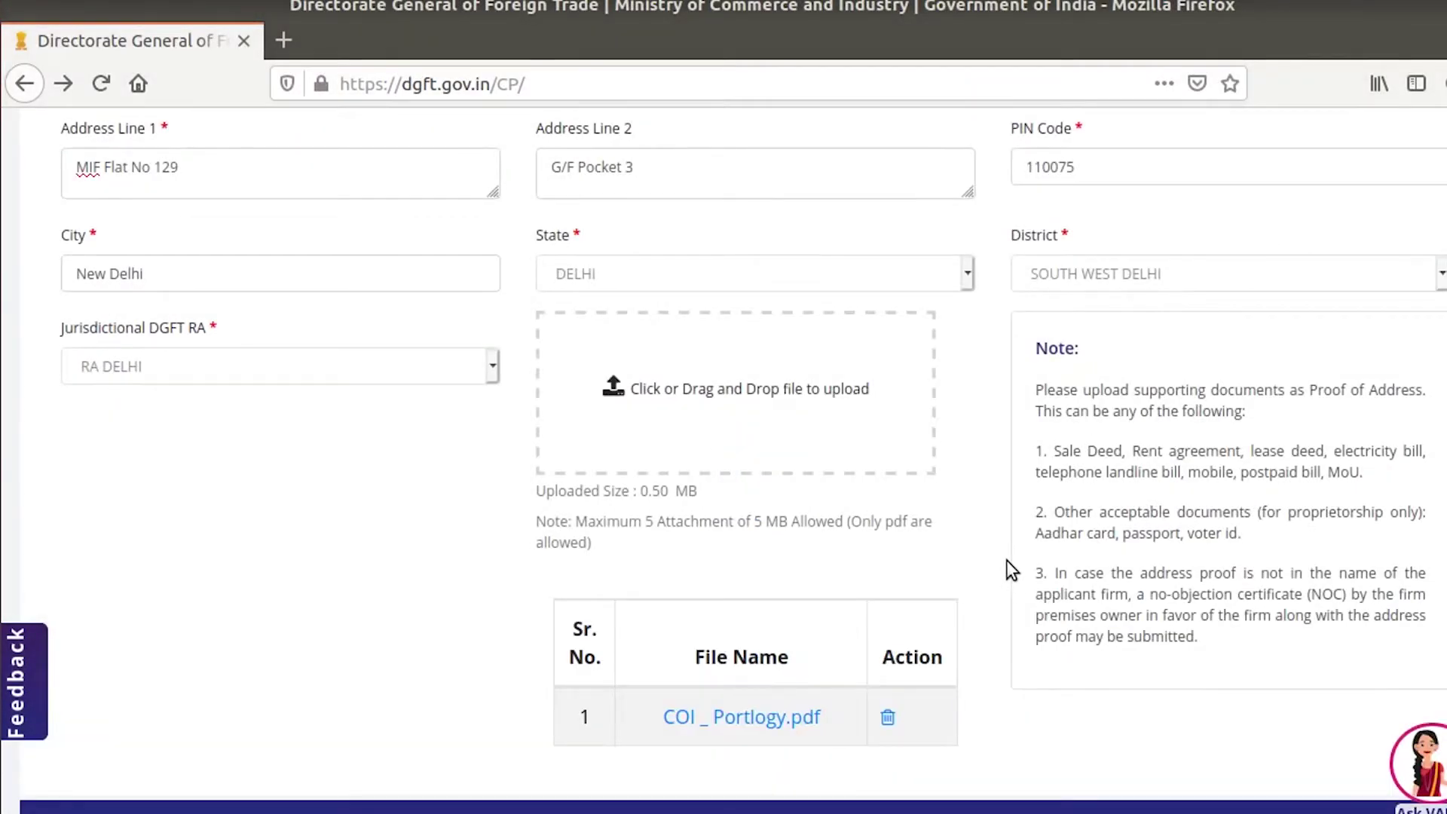
pyautogui.scroll(-3, 1069, 520)
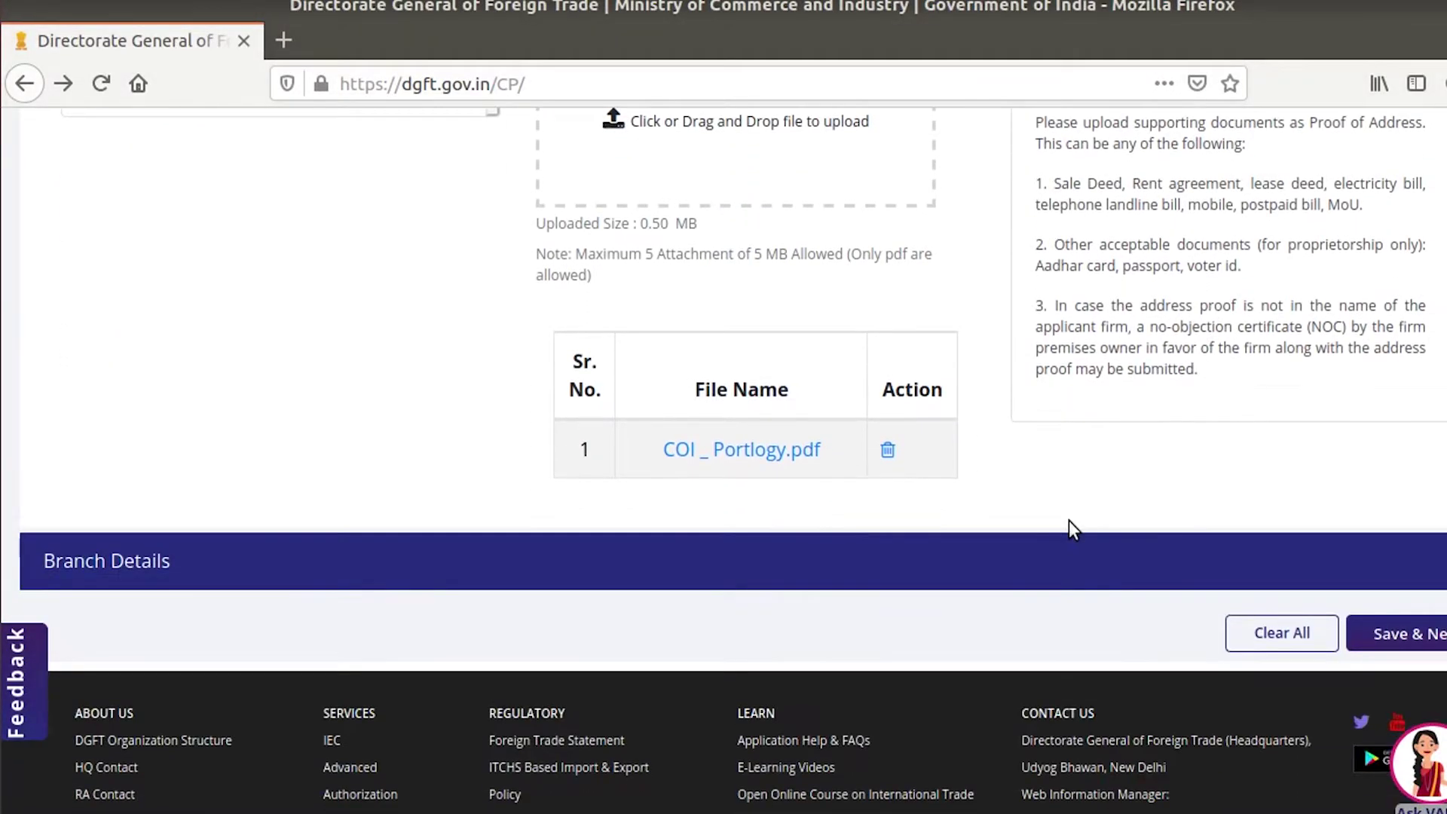
pyautogui.scroll(2, 1206, 276)
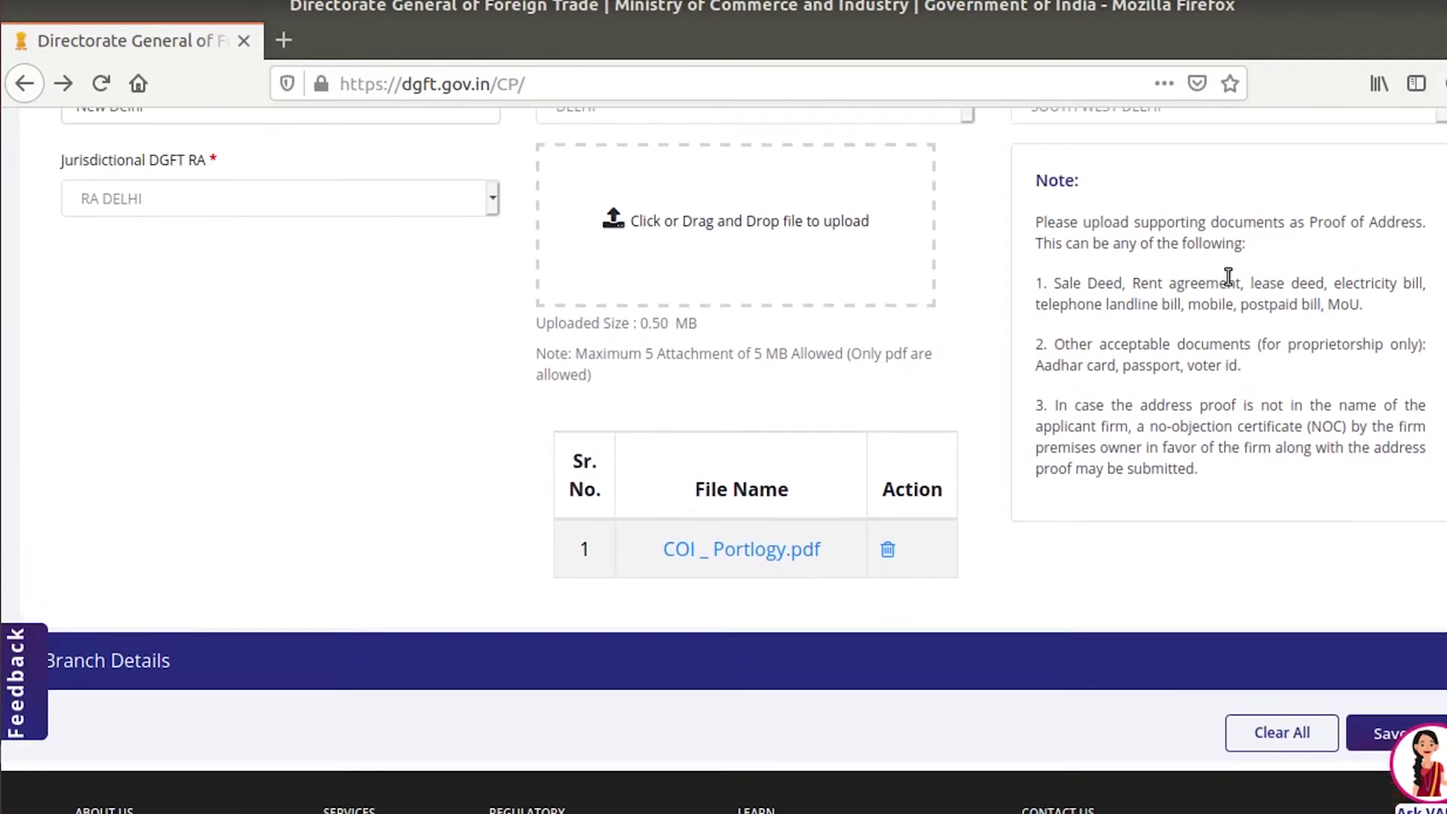
pyautogui.moveTo(1049, 317); pyautogui.dragTo(1363, 339)
pyautogui.scroll(1, 1062, 429)
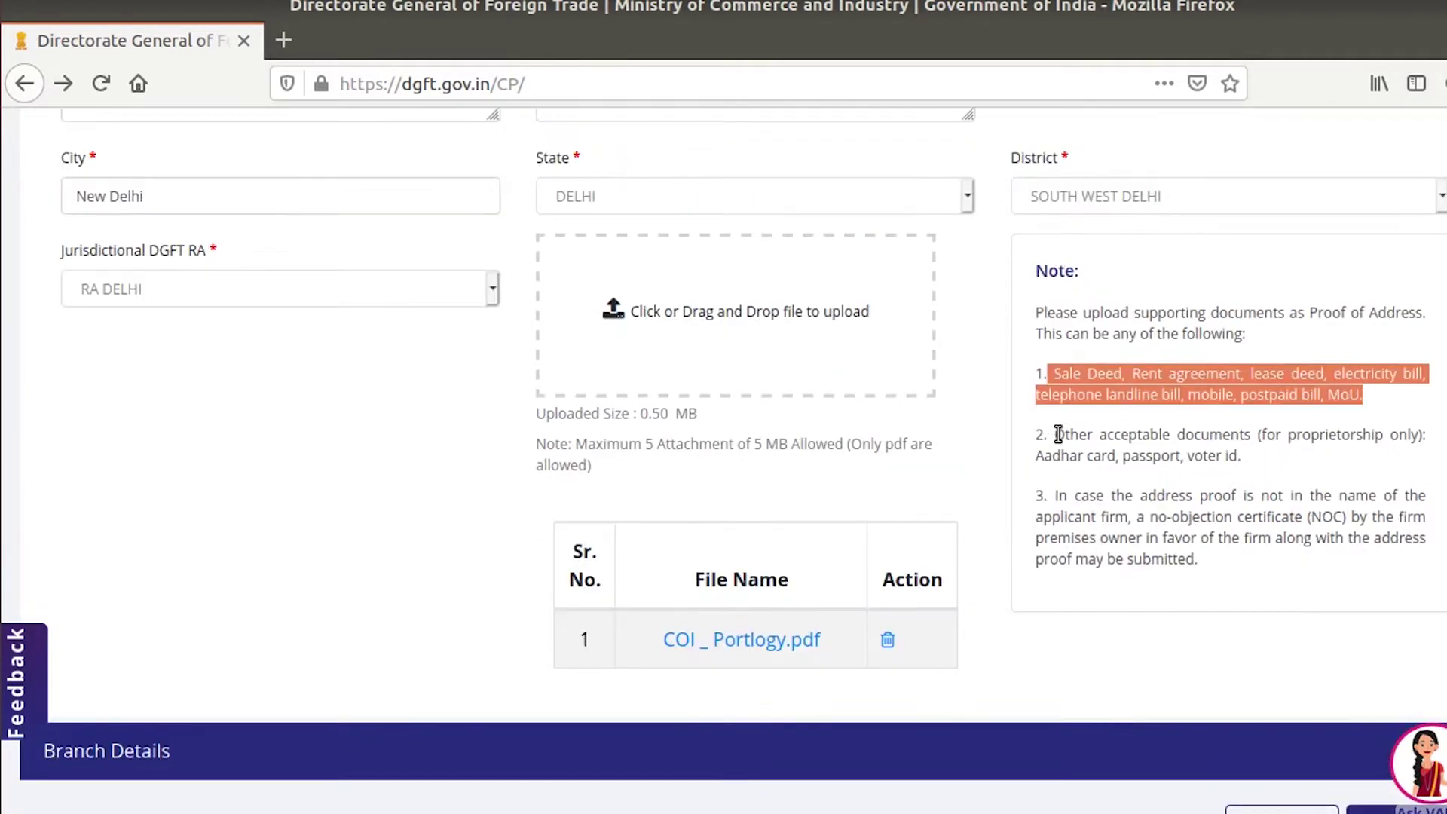
pyautogui.moveTo(1053, 435); pyautogui.dragTo(1251, 452)
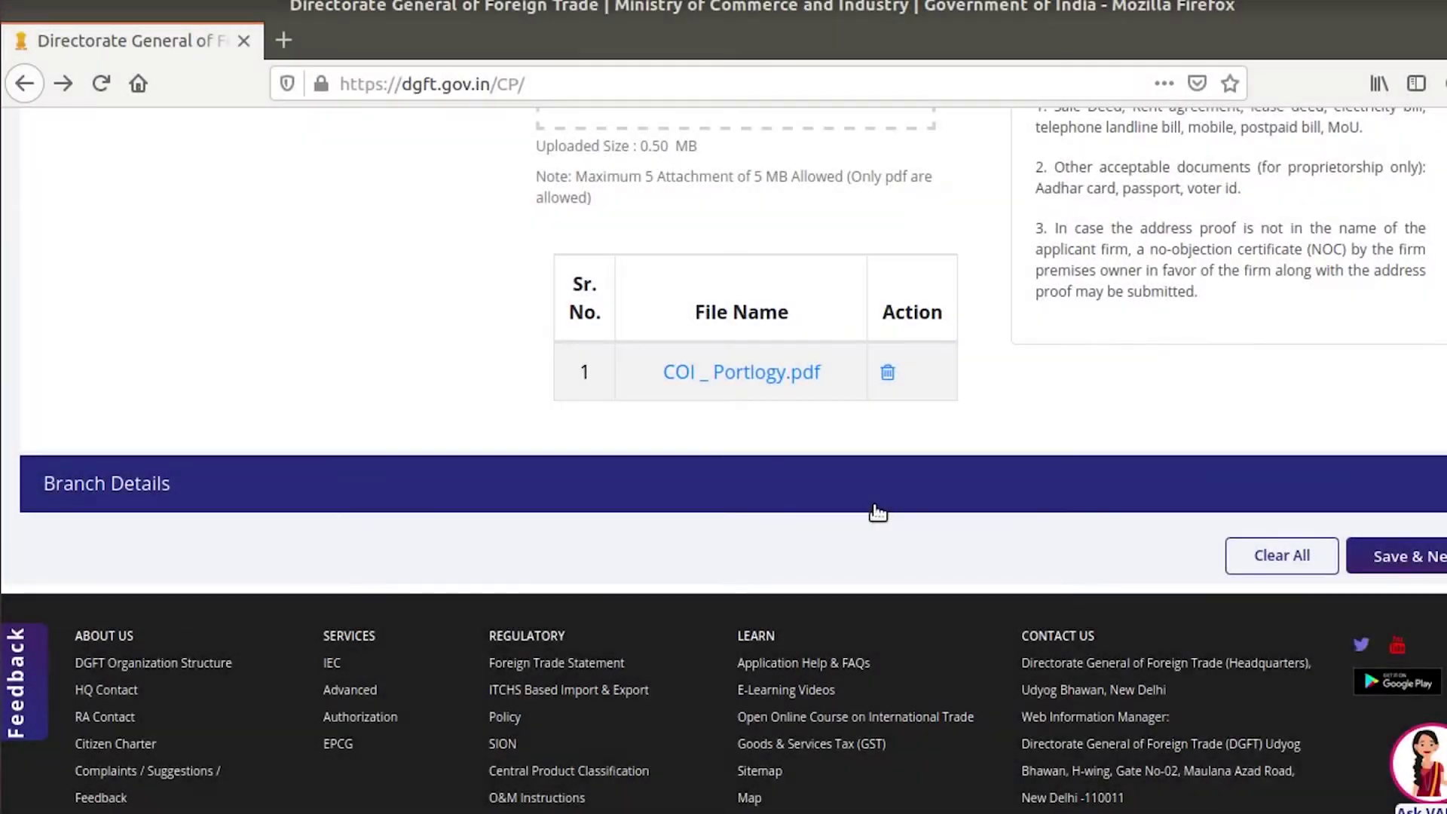
pyautogui.click(157, 474)
# Enter the branch GSTIN and PIN code so state and district auto-fill.
pyautogui.scroll(10, 298, 418)
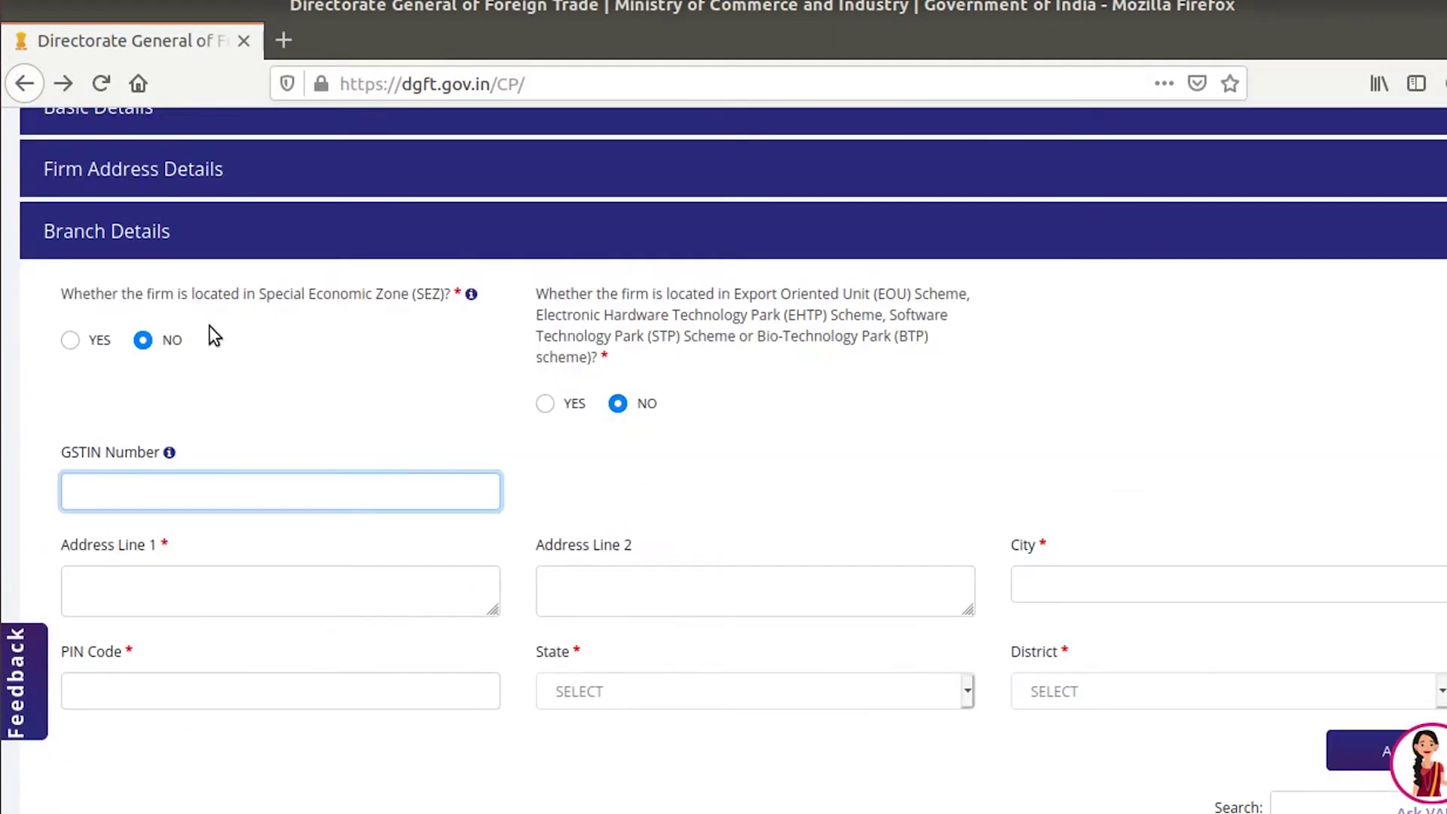
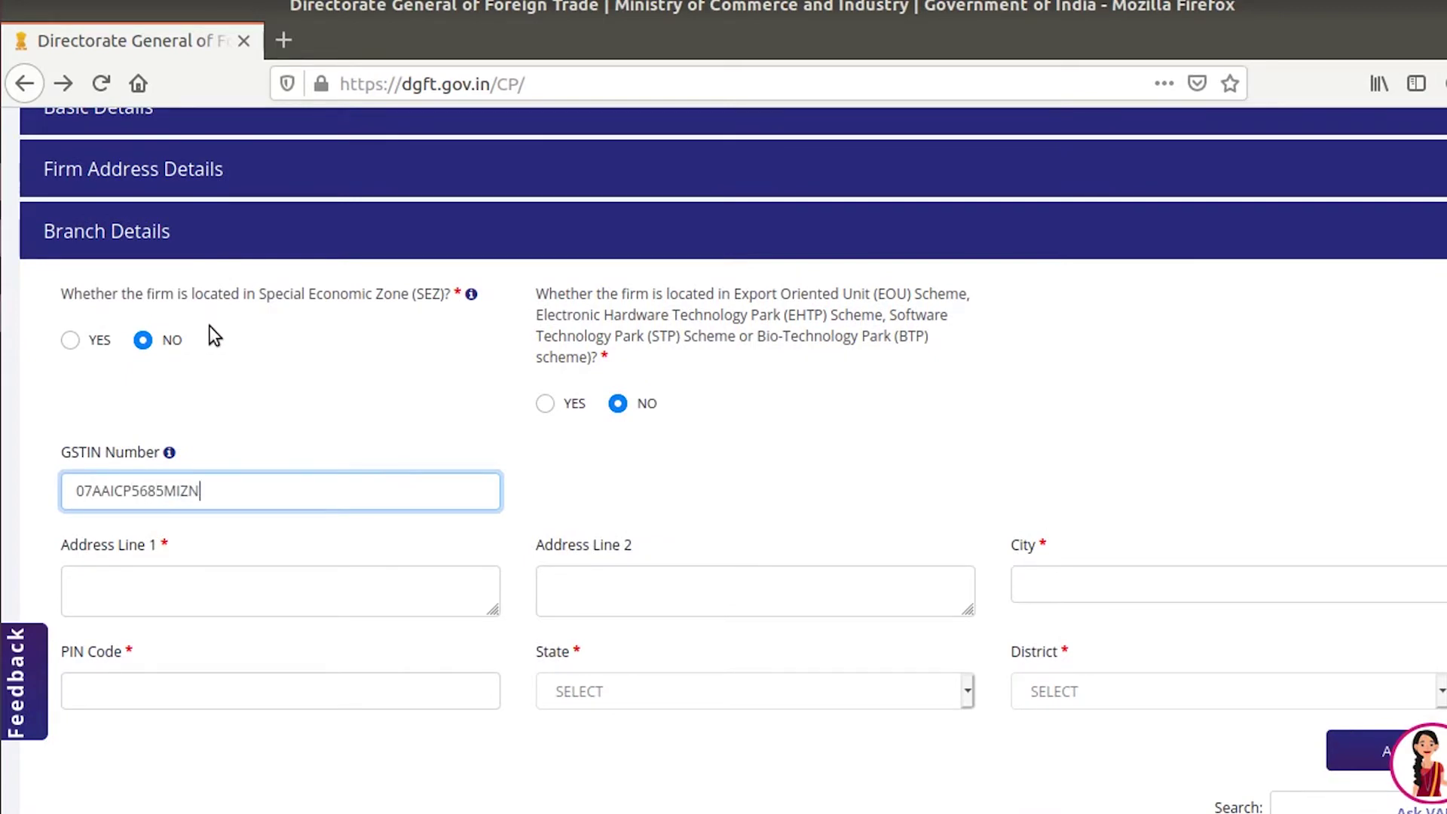
pyautogui.scroll(-1, 301, 603)
pyautogui.click(387, 631)
pyautogui.write('110075')
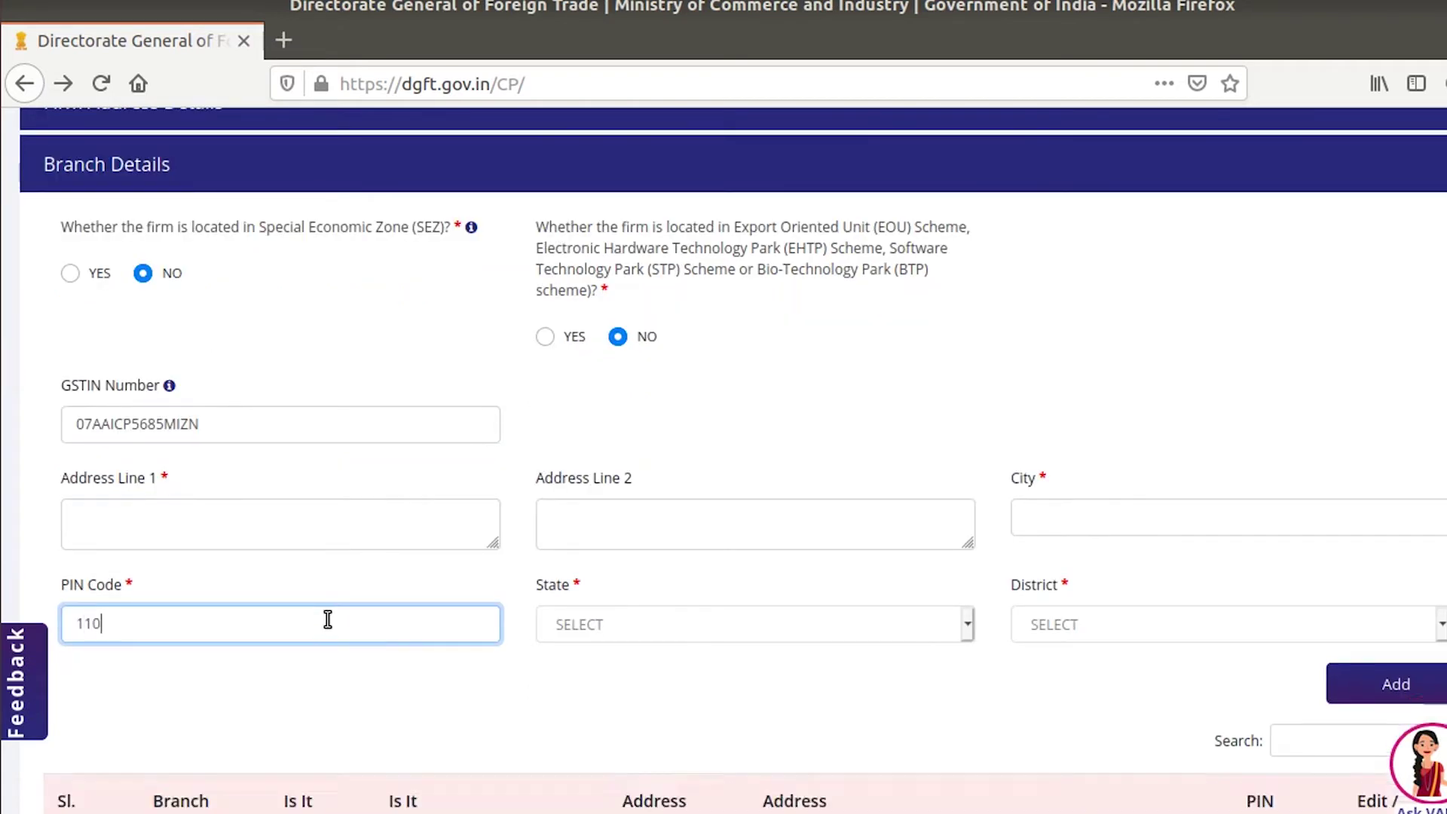
pyautogui.click(332, 672)
# Set the branch city to New Delhi and fill in both branch address lines.
pyautogui.click(1039, 482)
pyautogui.write('New Delhi')
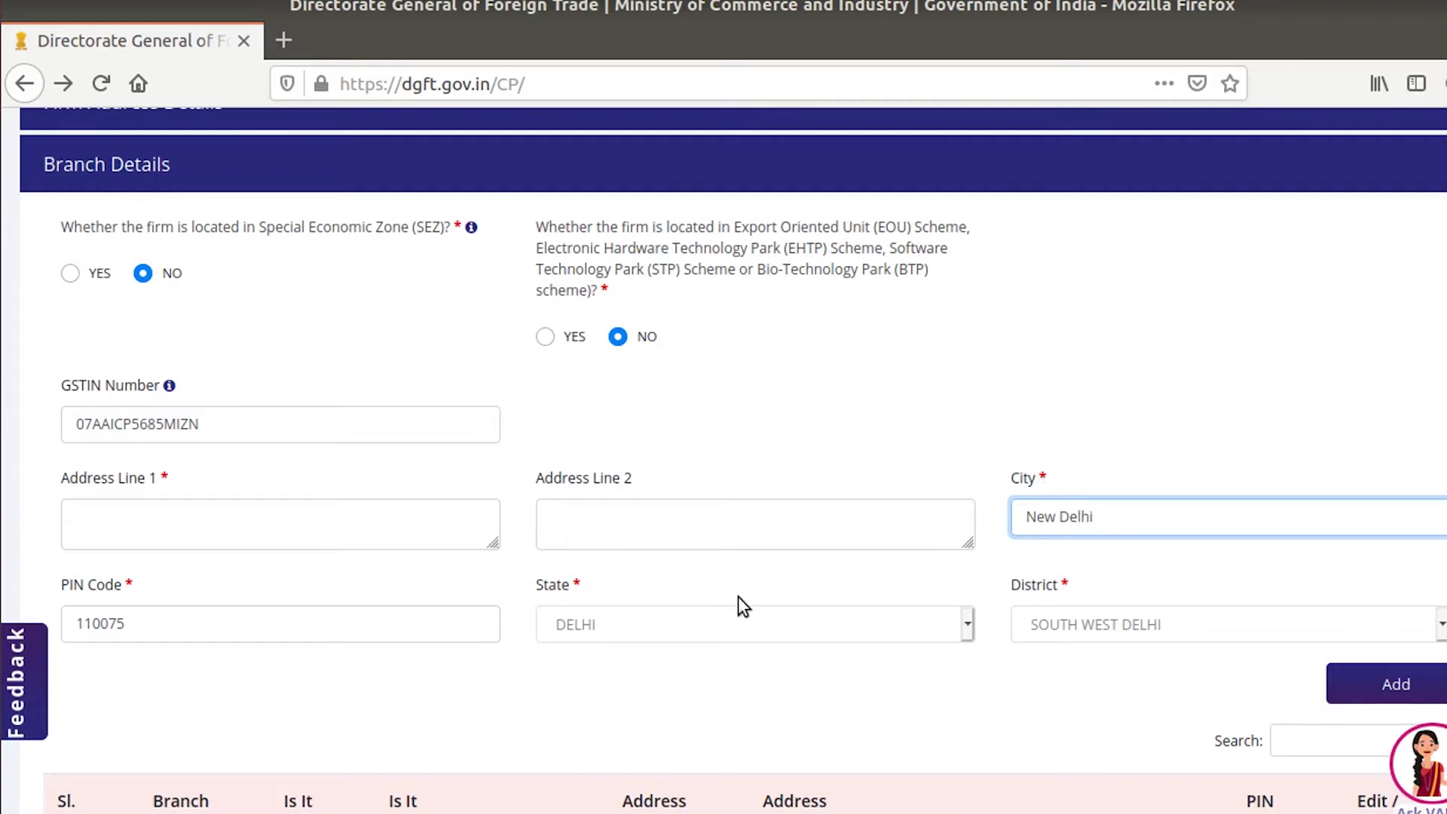
pyautogui.click(605, 713)
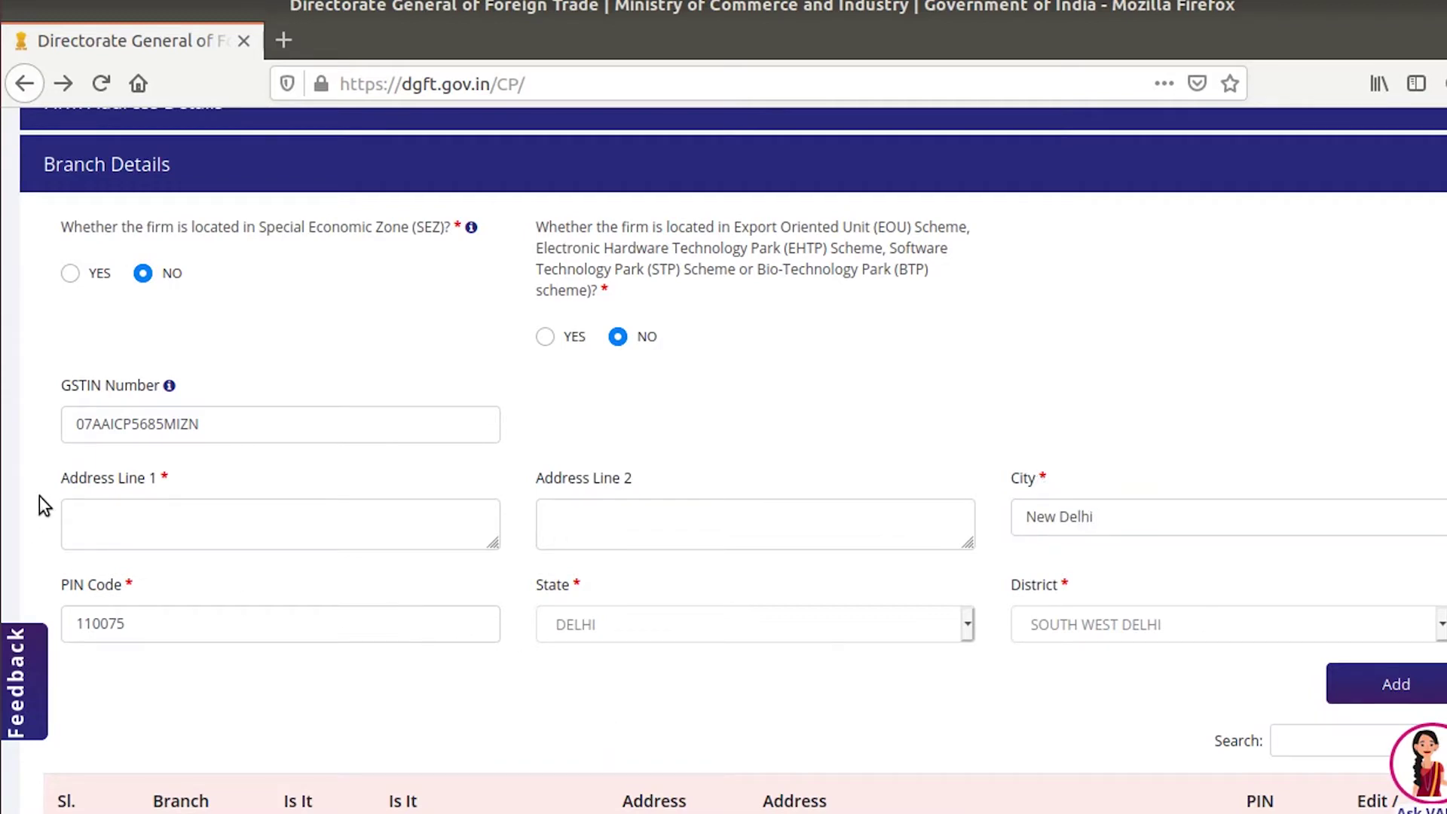
pyautogui.click(611, 517)
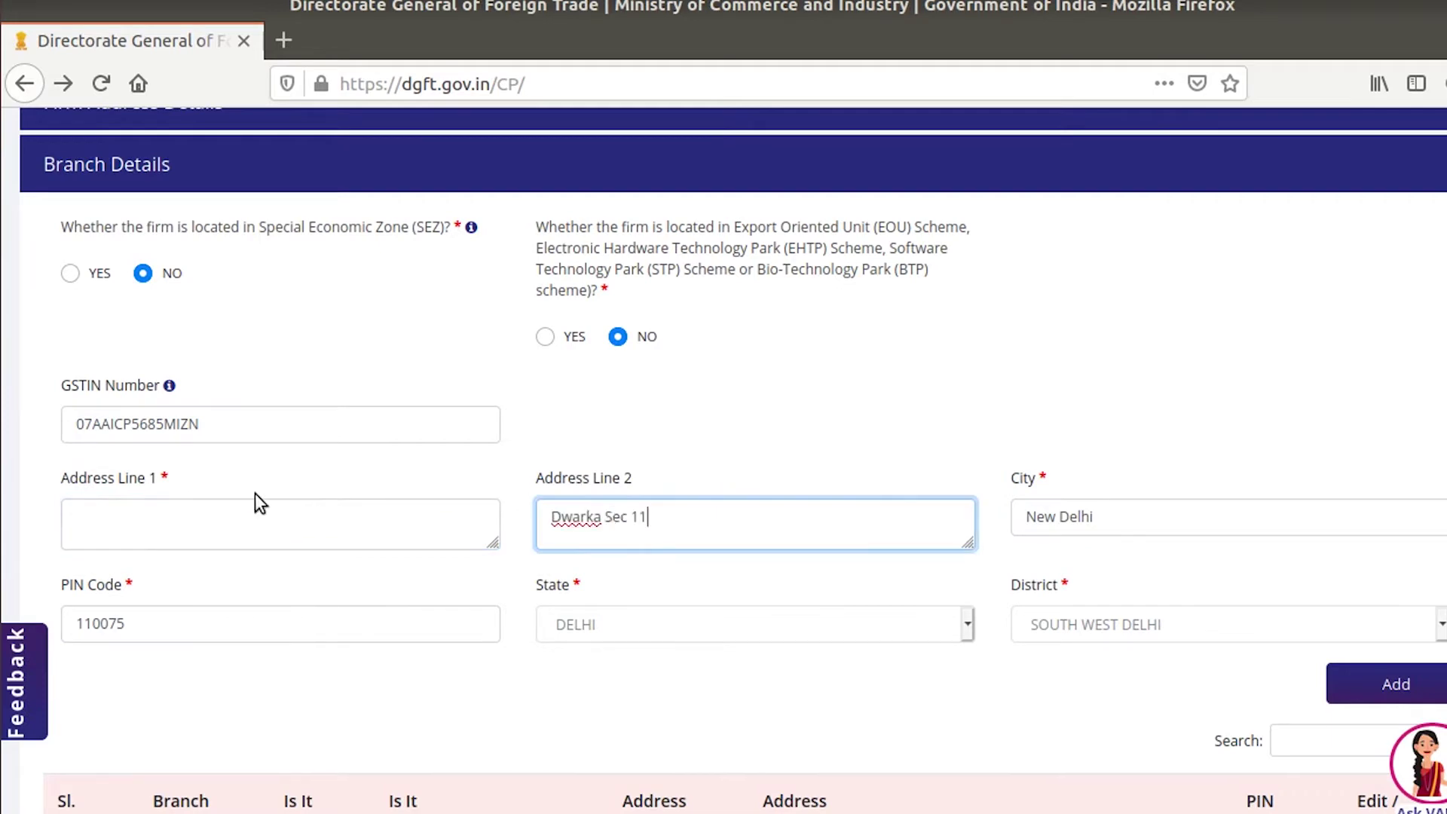
pyautogui.click(176, 518)
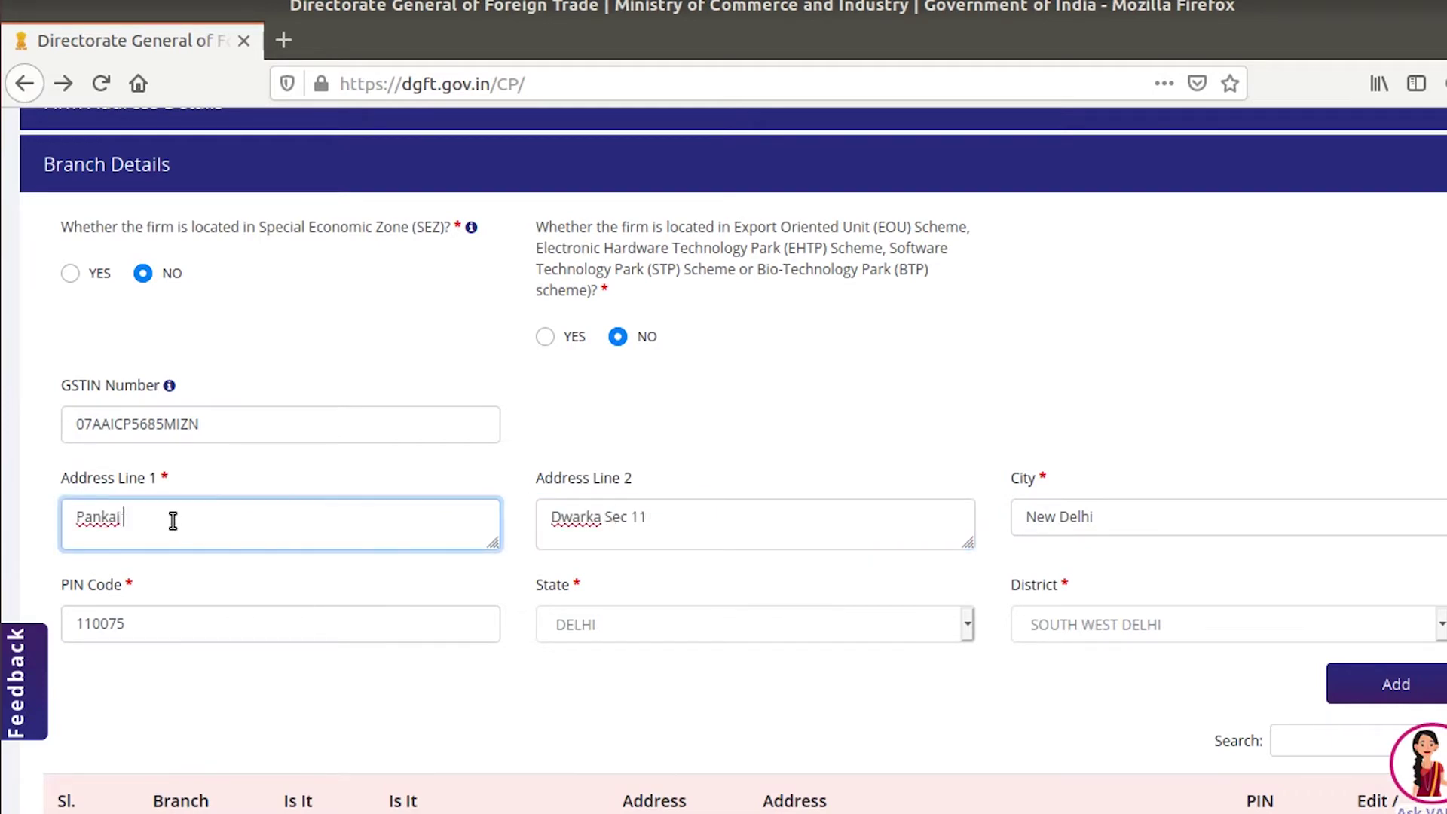
pyautogui.scroll(-1, 459, 543)
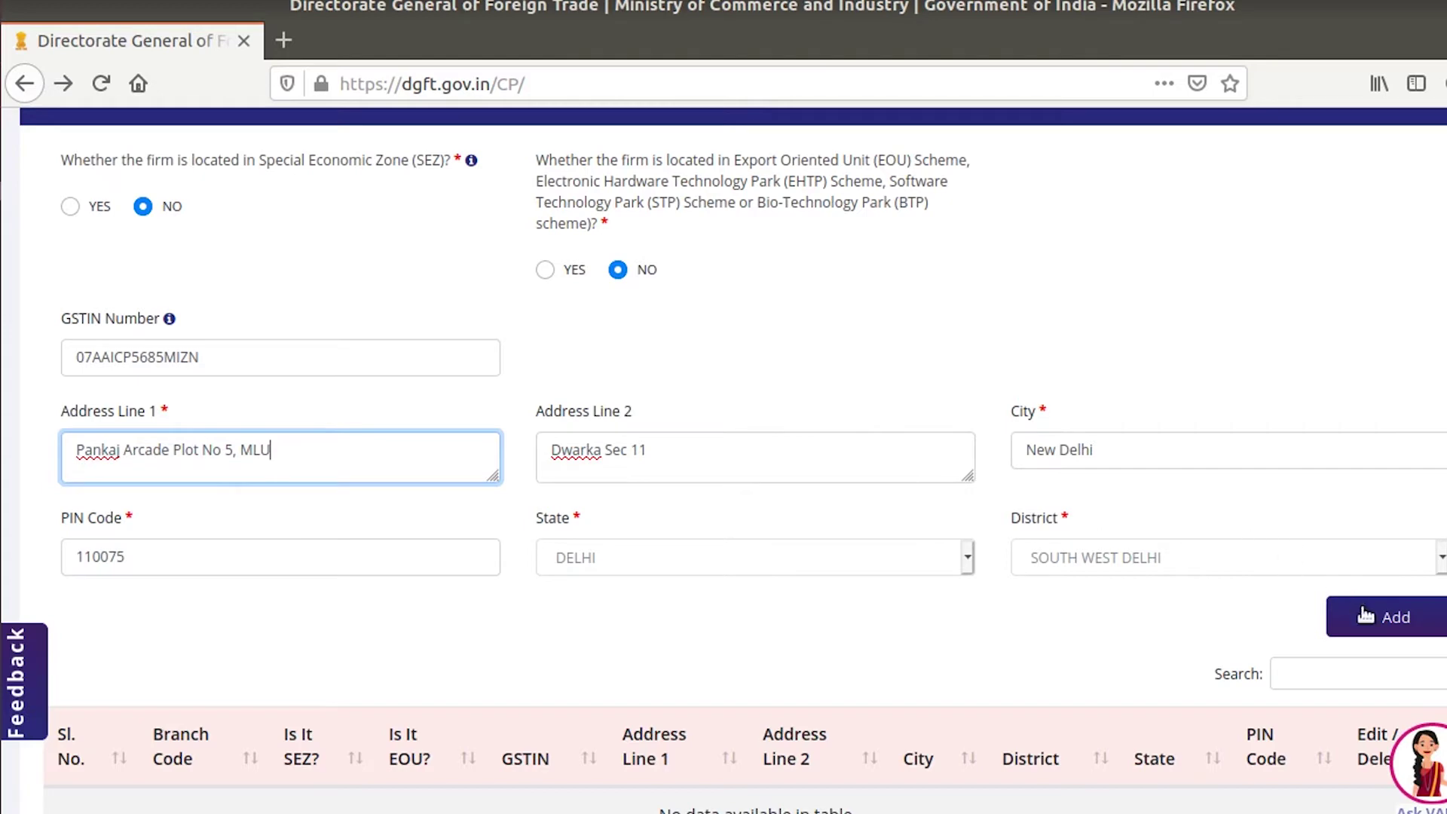
# Add the entered branch as the first row of the branch table.
pyautogui.click(1379, 627)
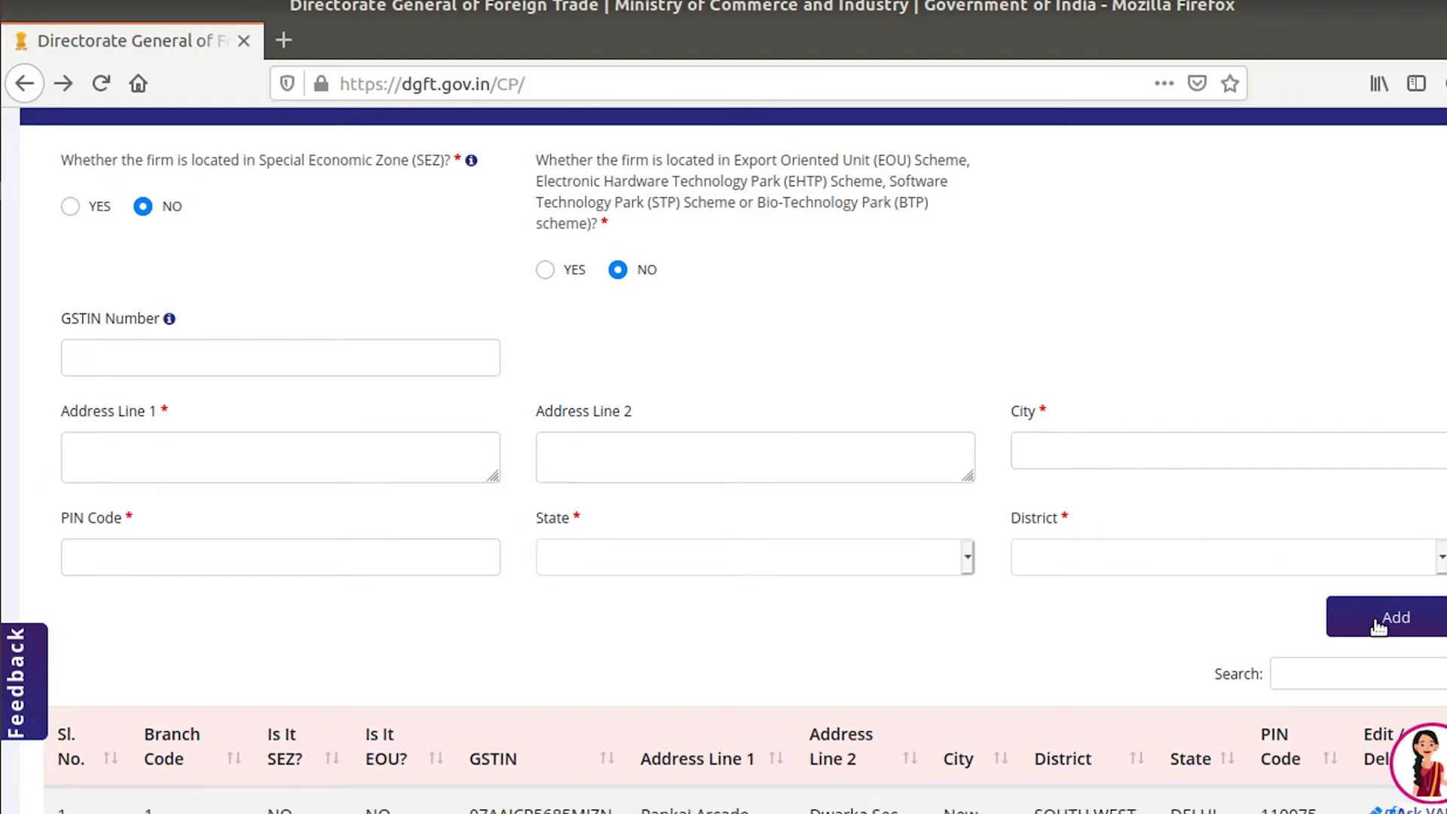
pyautogui.scroll(-4, 1381, 630)
pyautogui.scroll(6, 1384, 633)
pyautogui.scroll(-3, 1388, 633)
pyautogui.scroll(-4, 1388, 552)
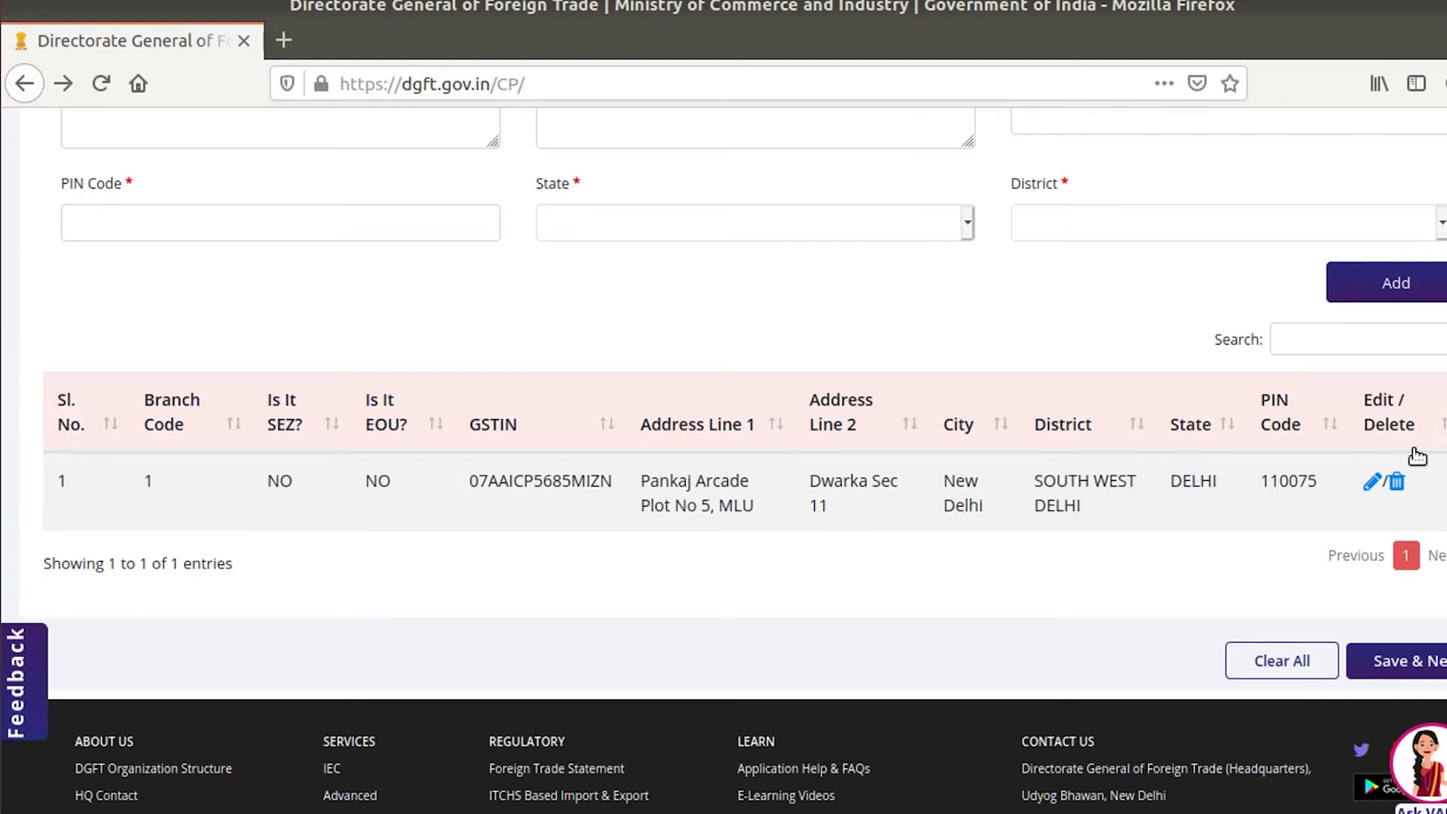
# Reload and update the branch row, then save the General Information step and continue.
pyautogui.click(1373, 486)
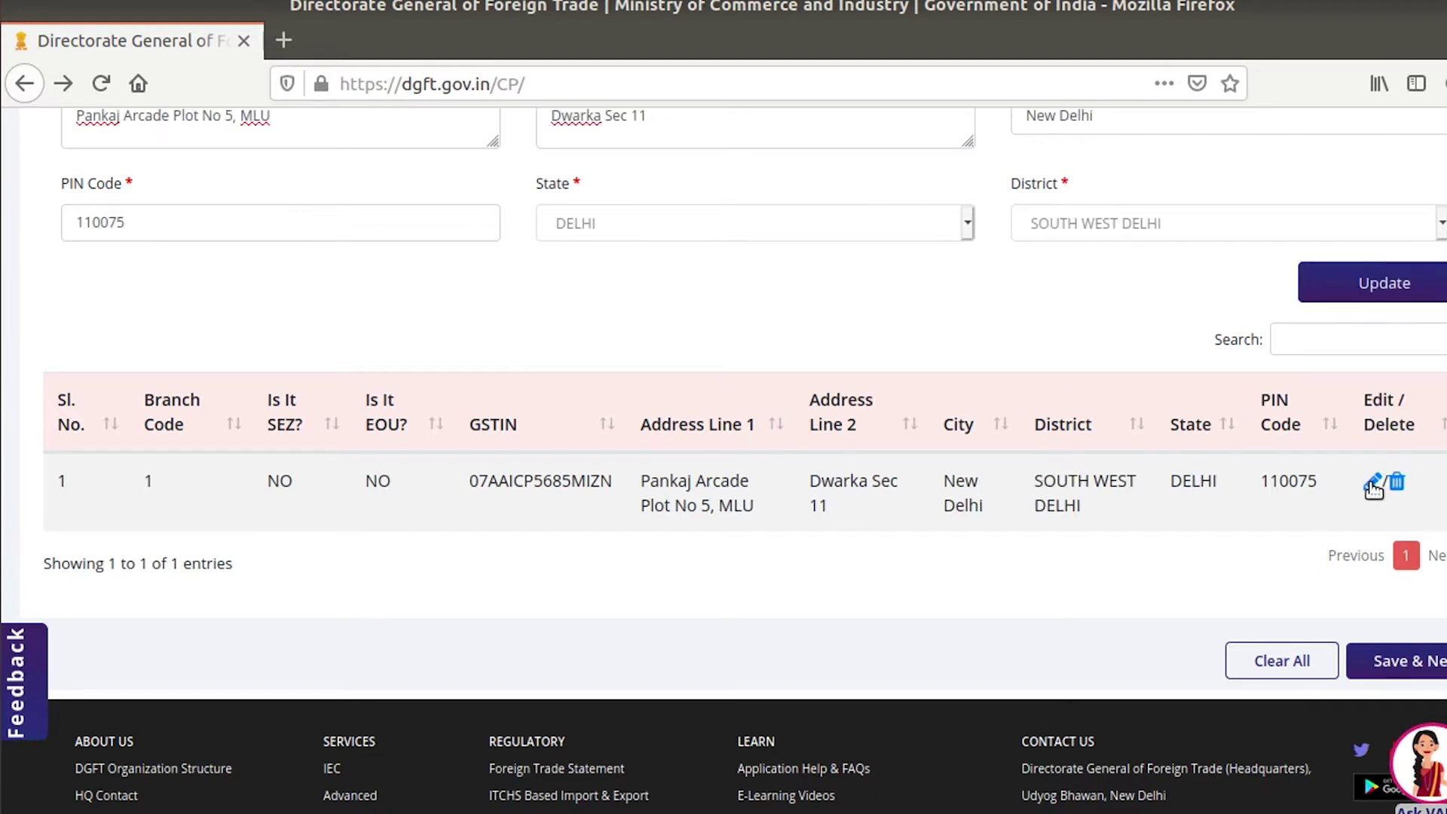
pyautogui.scroll(2, 1271, 495)
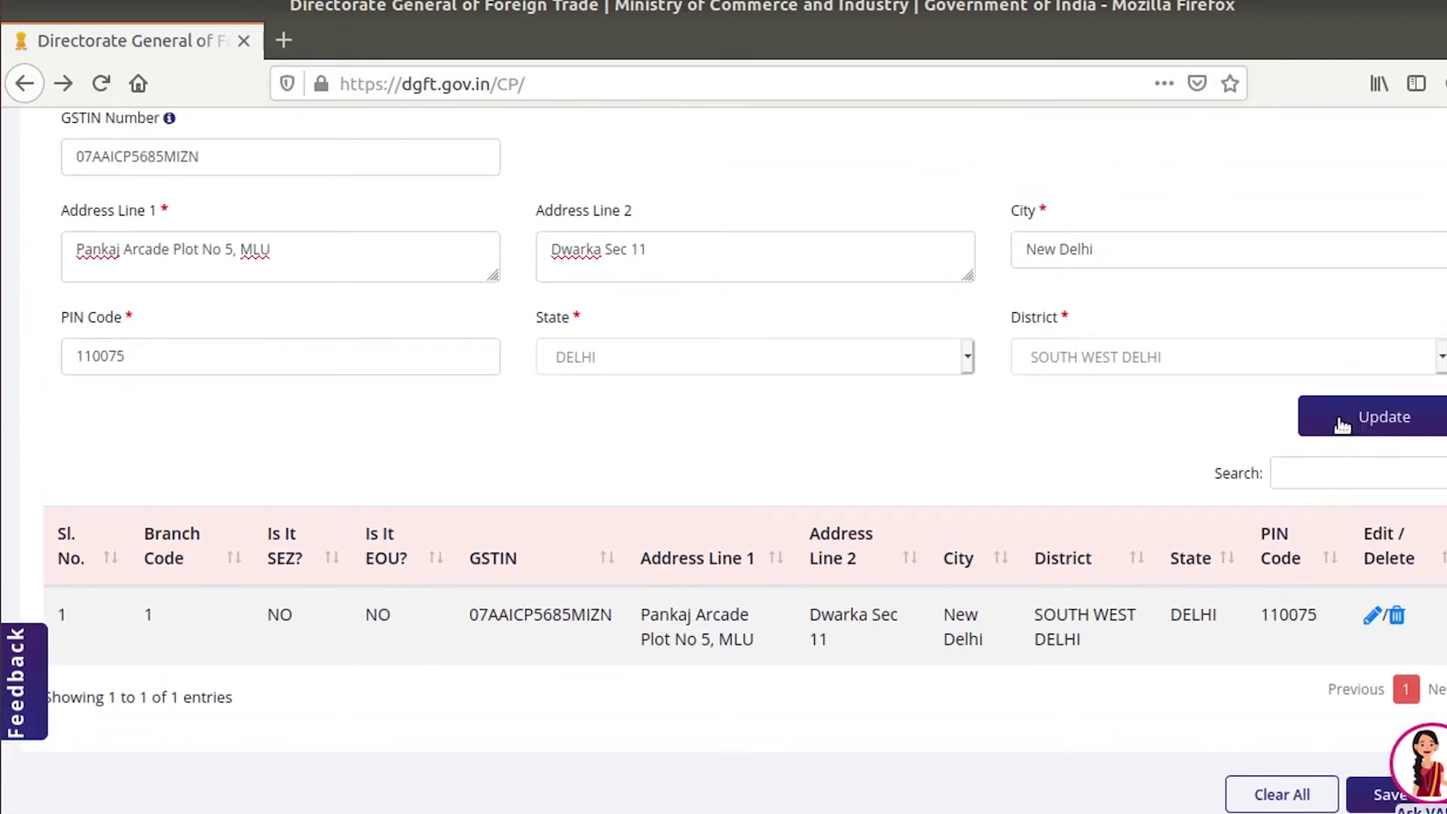
pyautogui.click(1395, 432)
pyautogui.scroll(-4, 1400, 441)
pyautogui.click(1386, 633)
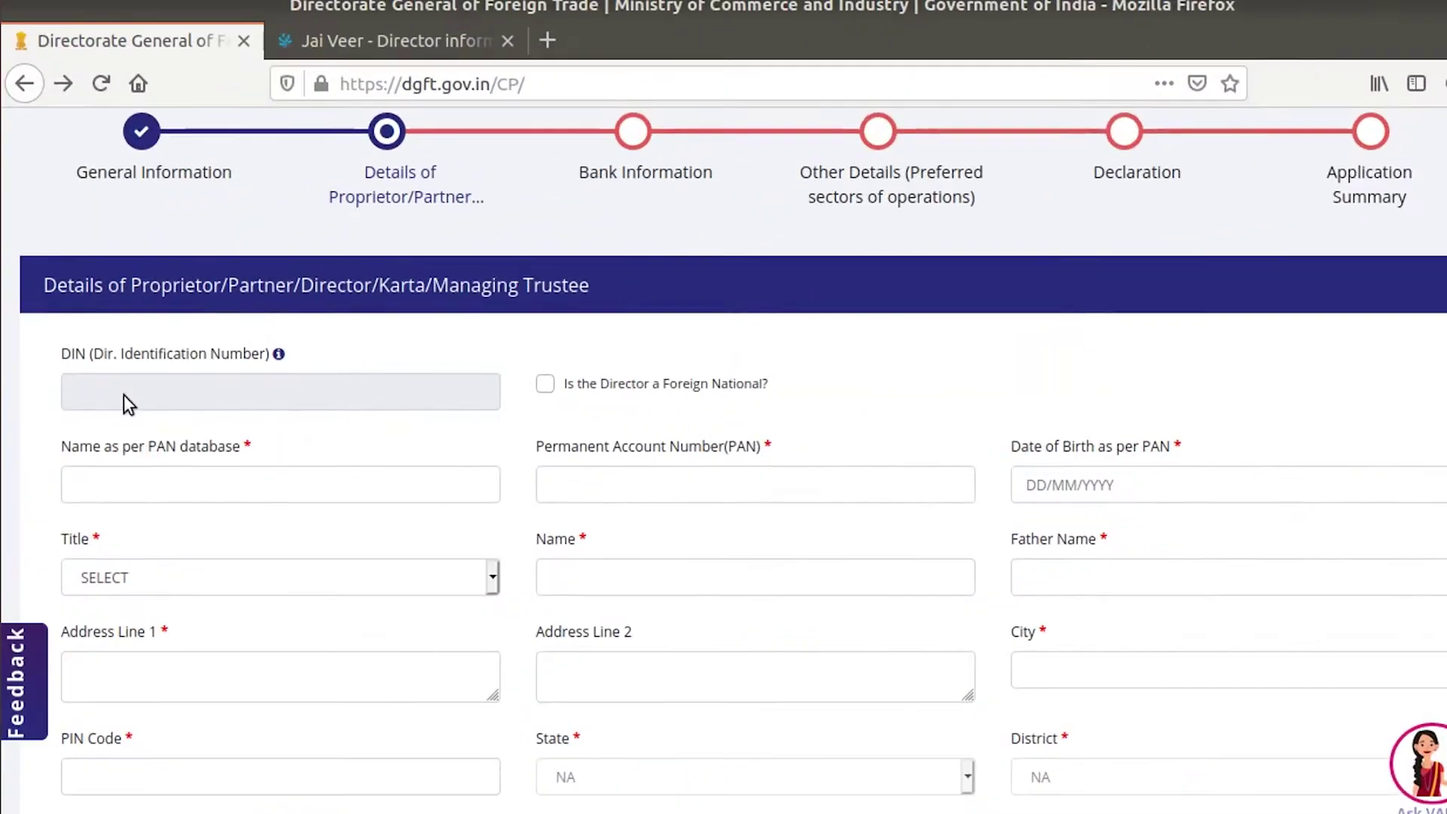
# Keep the director as a non-foreign national and enter the director's PAN.
pyautogui.scroll(-2, 125, 397)
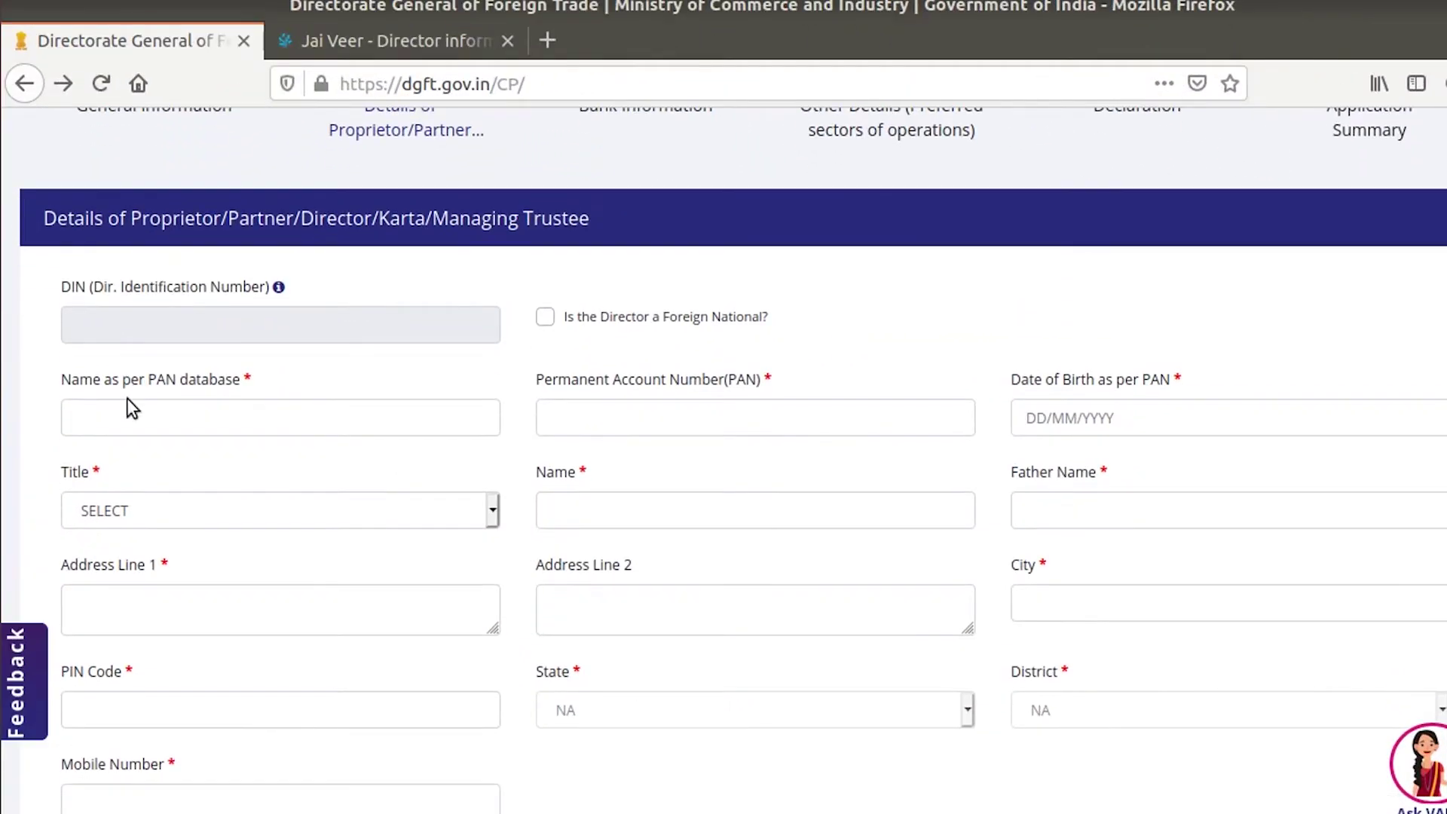
pyautogui.click(544, 321)
pyautogui.scroll(-3, 785, 699)
pyautogui.scroll(5, 785, 699)
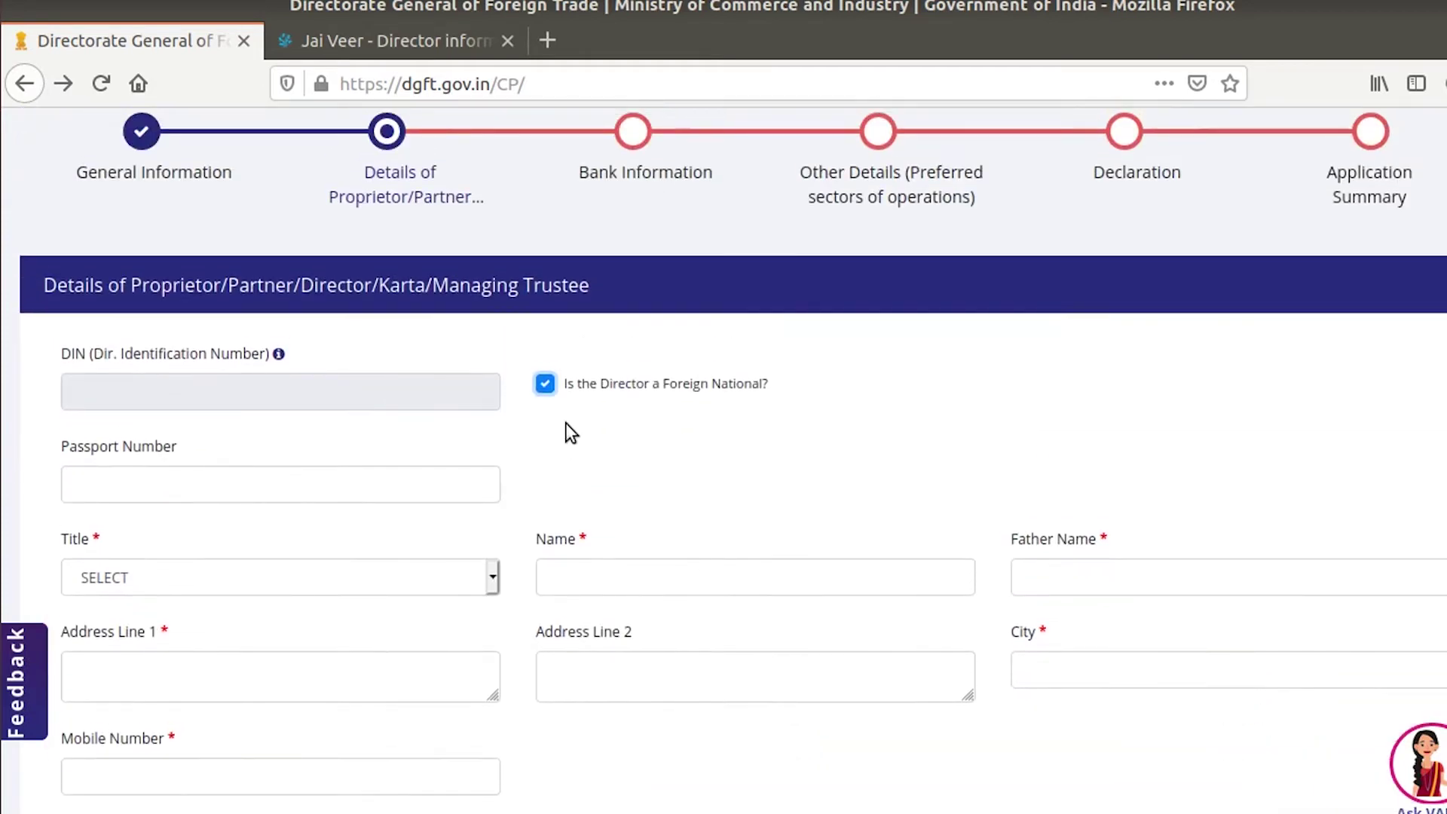
pyautogui.click(545, 383)
pyautogui.click(194, 484)
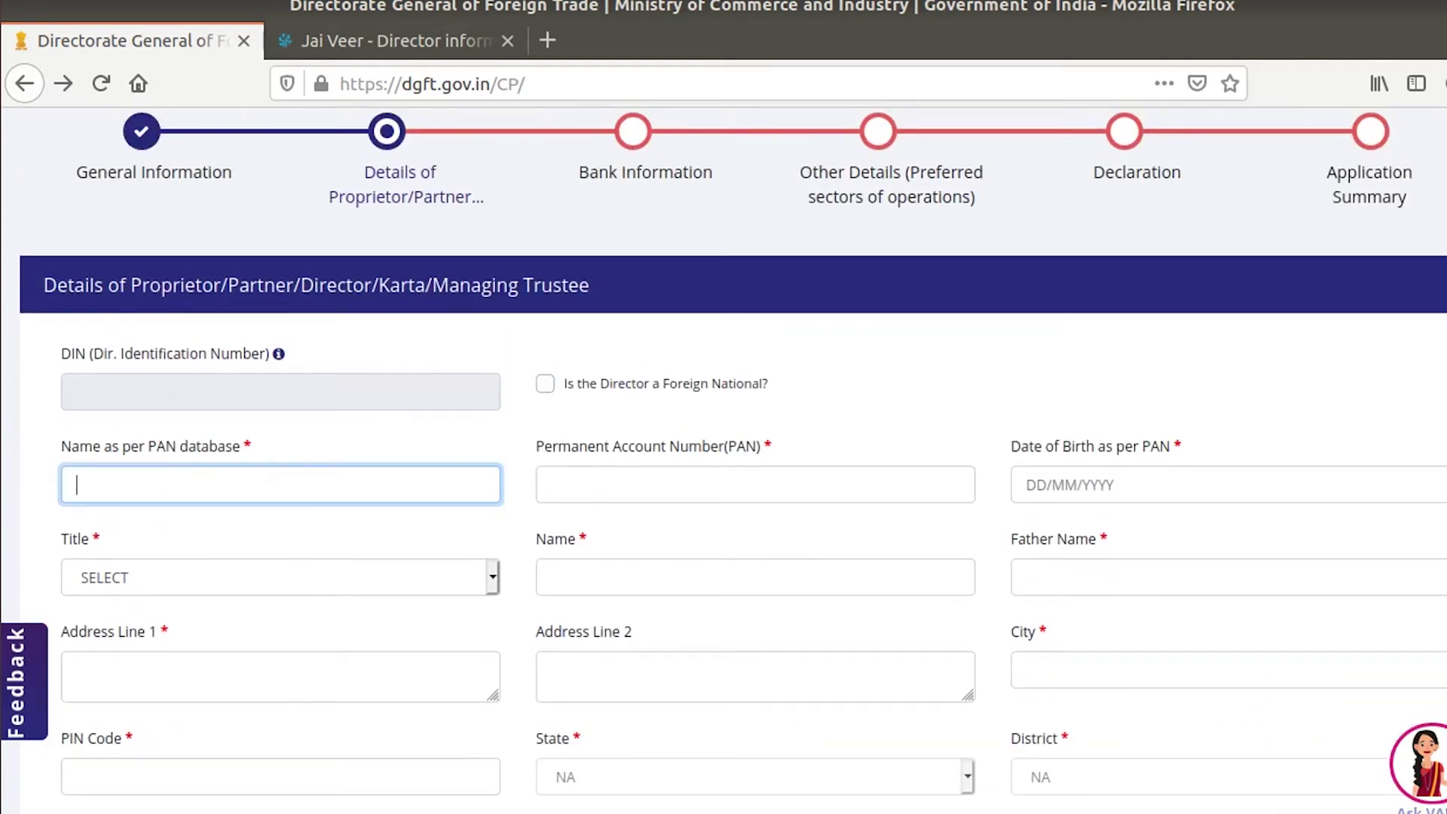
pyautogui.click(840, 483)
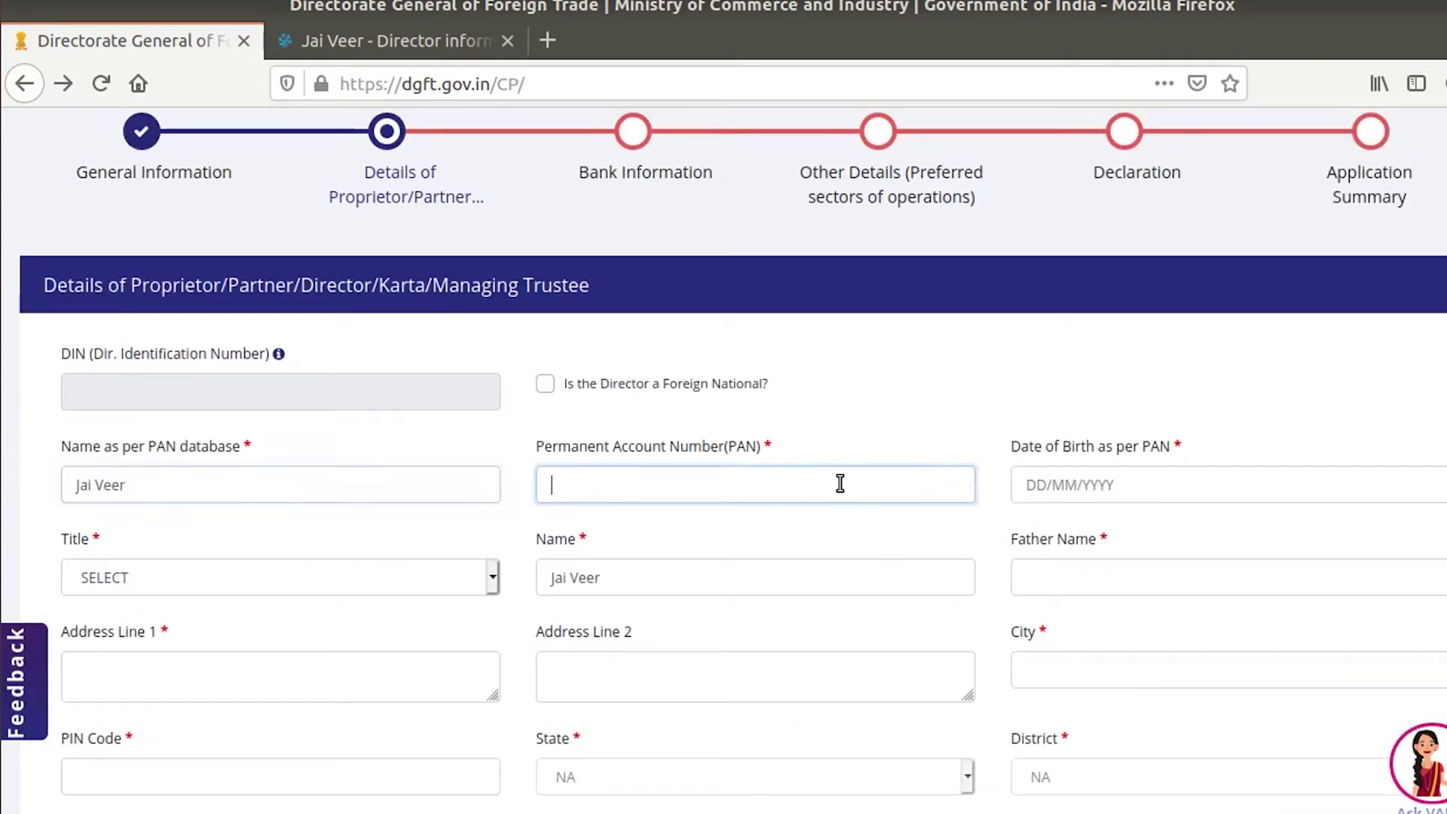
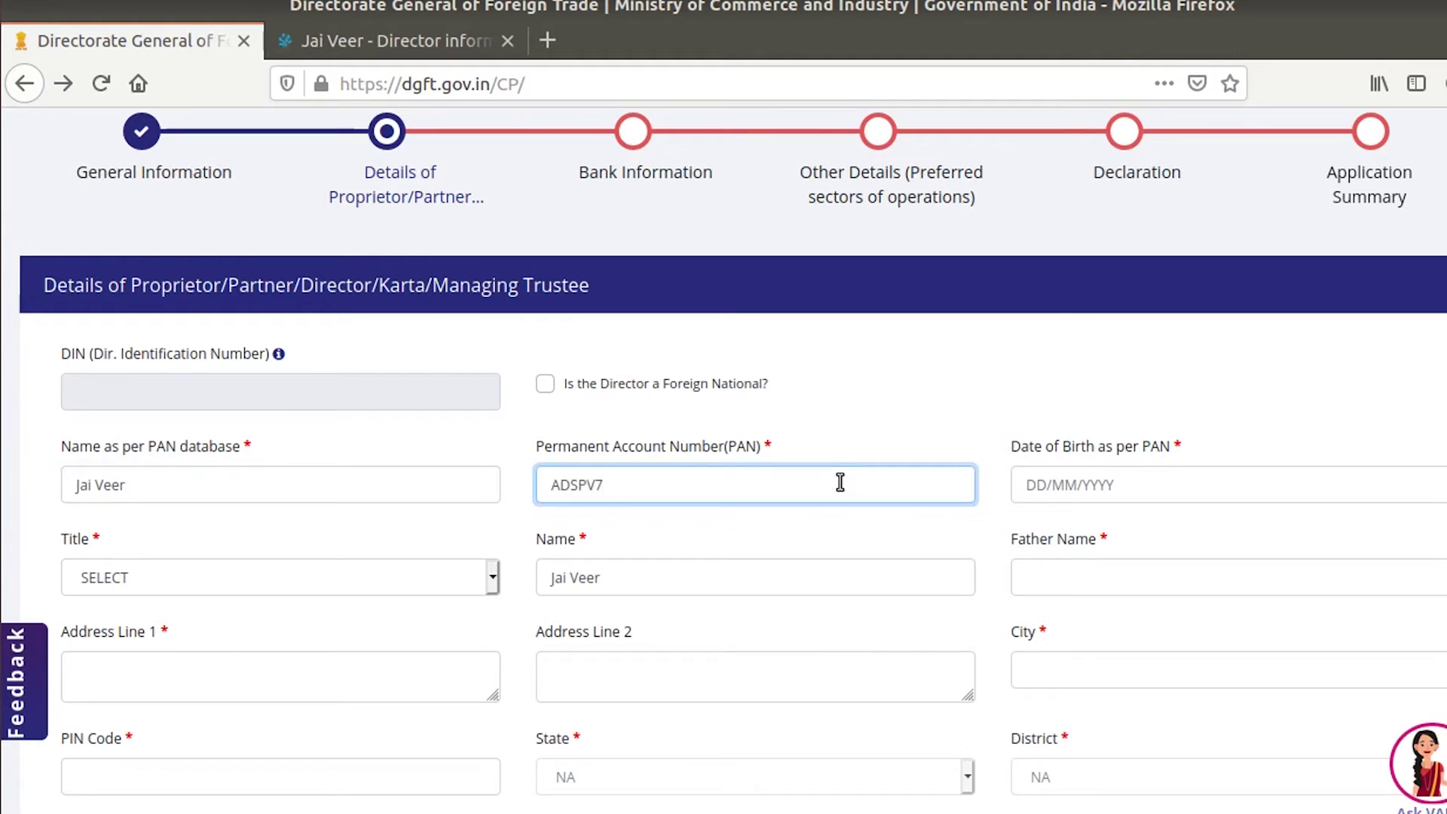
pyautogui.press('Tab')
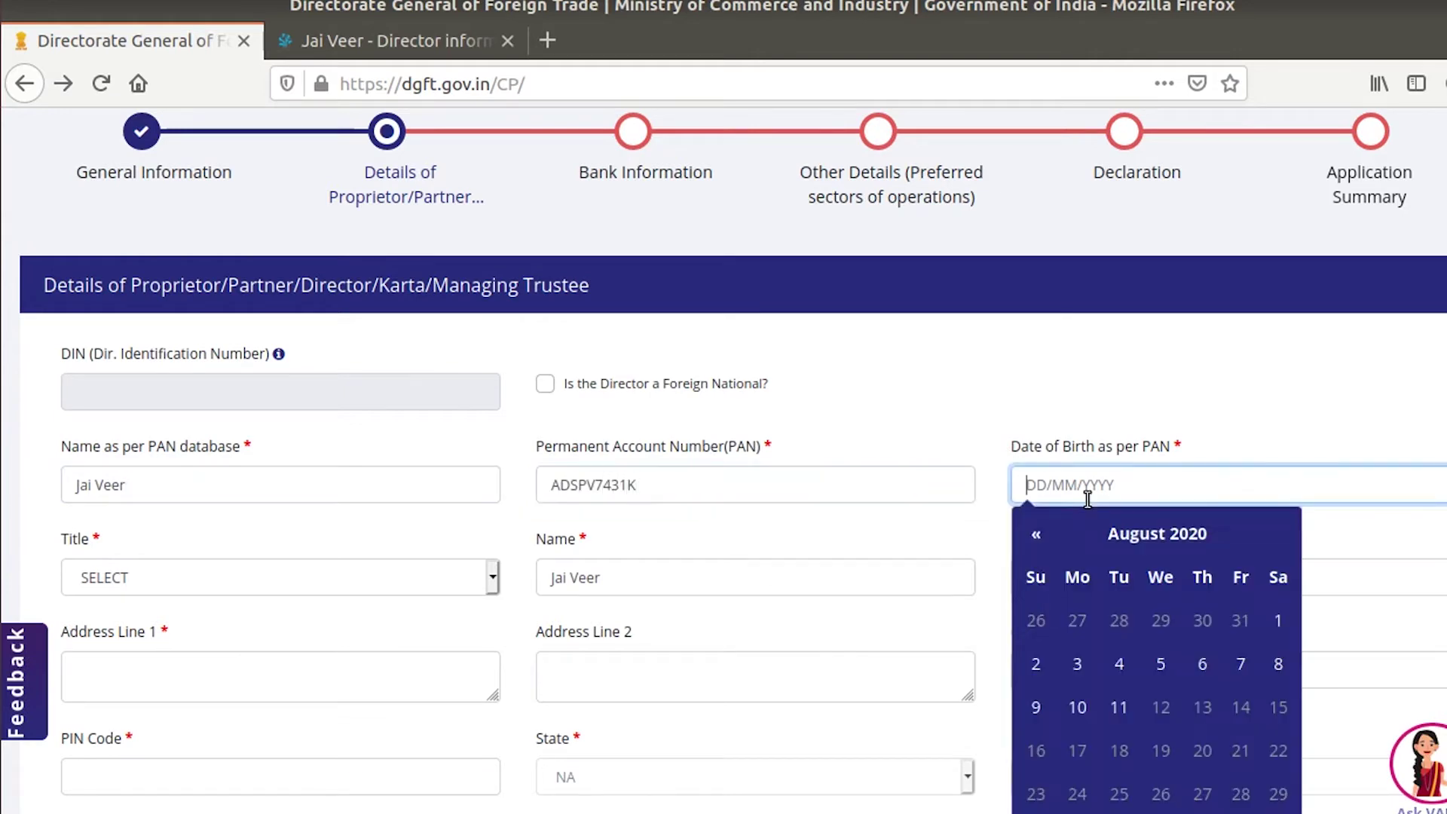
# Set the director's date of birth to a day in February 1982.
pyautogui.click(1156, 617)
pyautogui.click(1033, 218)
pyautogui.click(1034, 217)
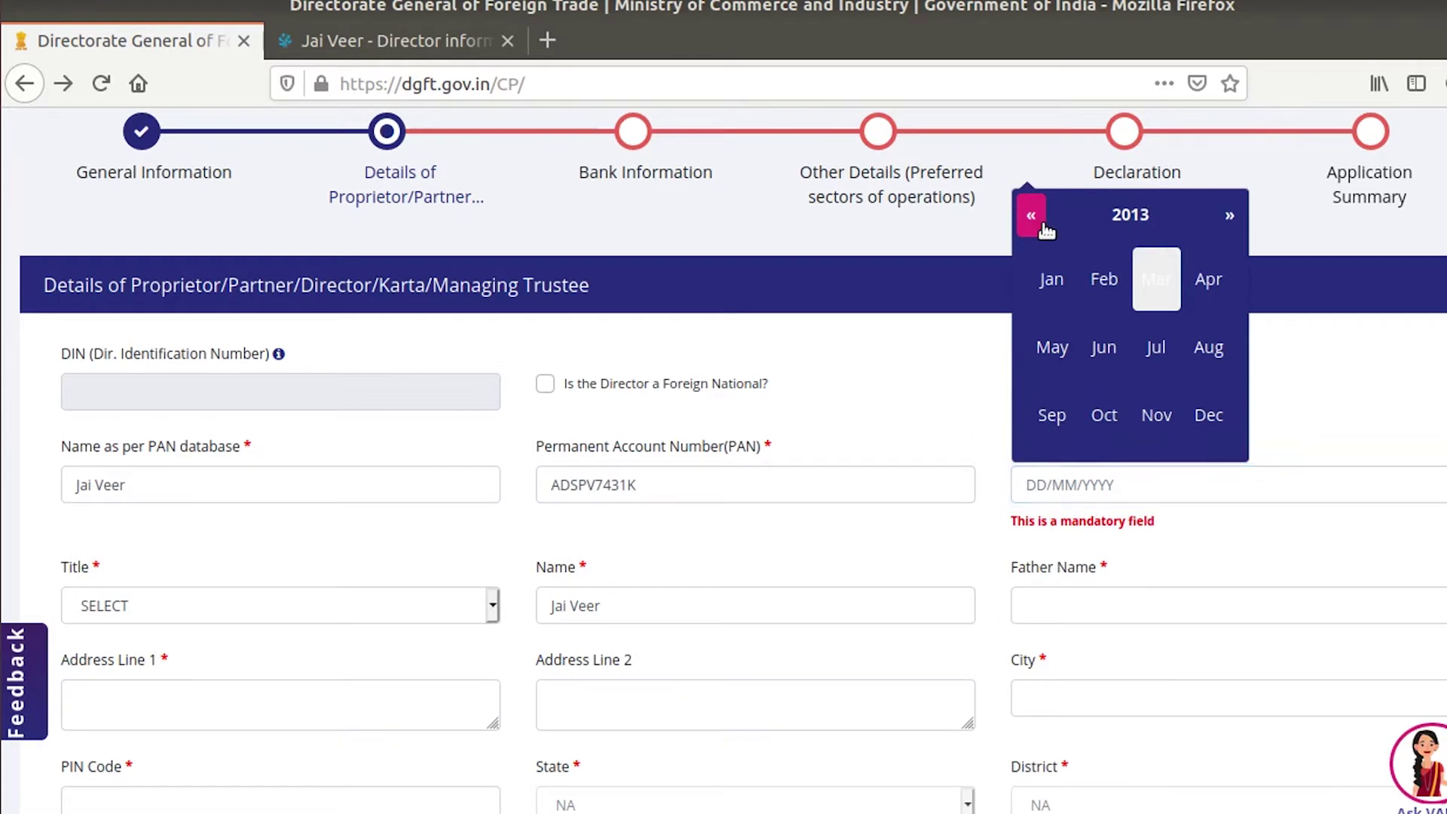
pyautogui.click(1035, 216)
pyautogui.click(1037, 215)
pyautogui.click(1035, 215)
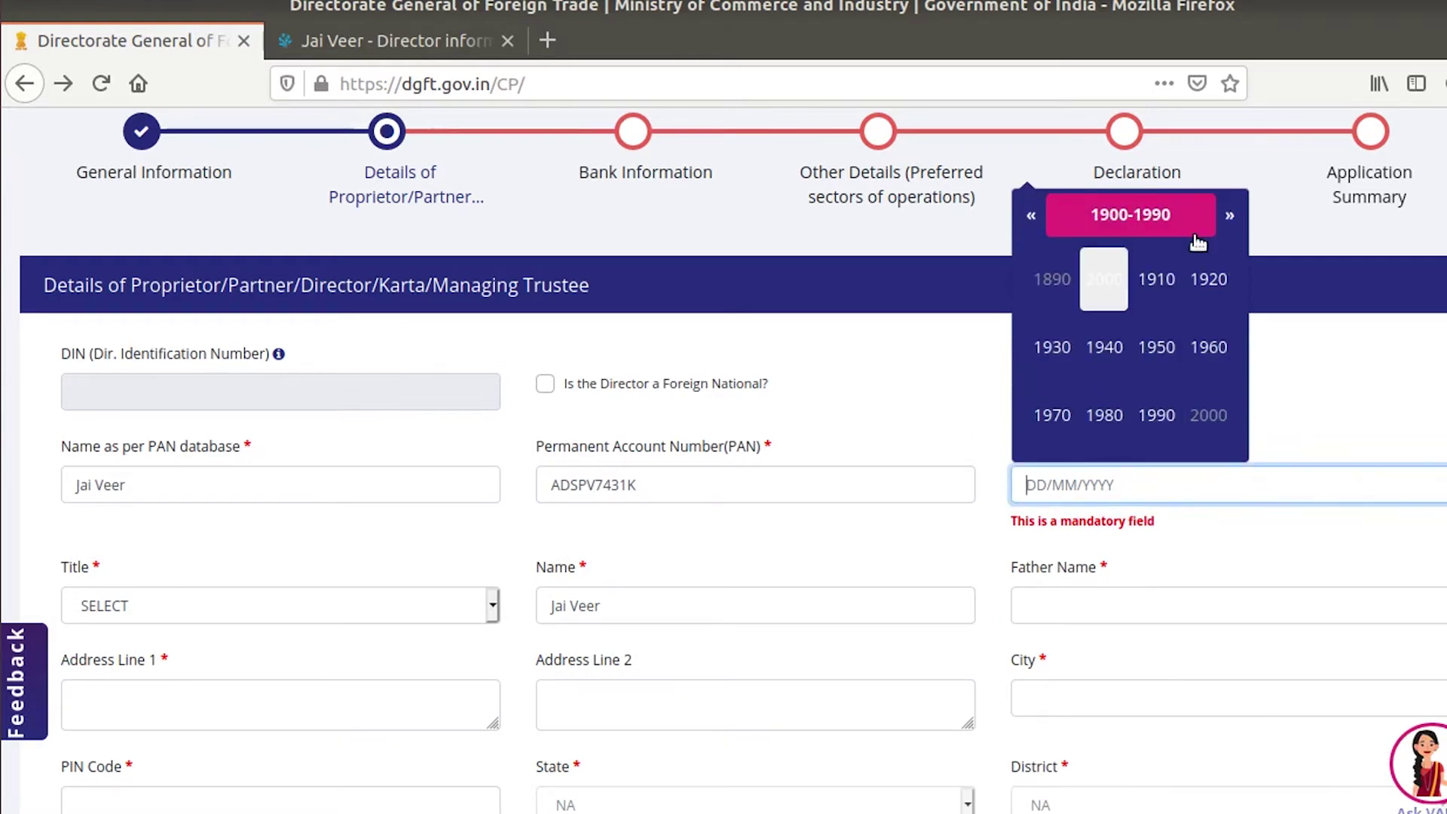
pyautogui.click(1103, 413)
pyautogui.click(1209, 280)
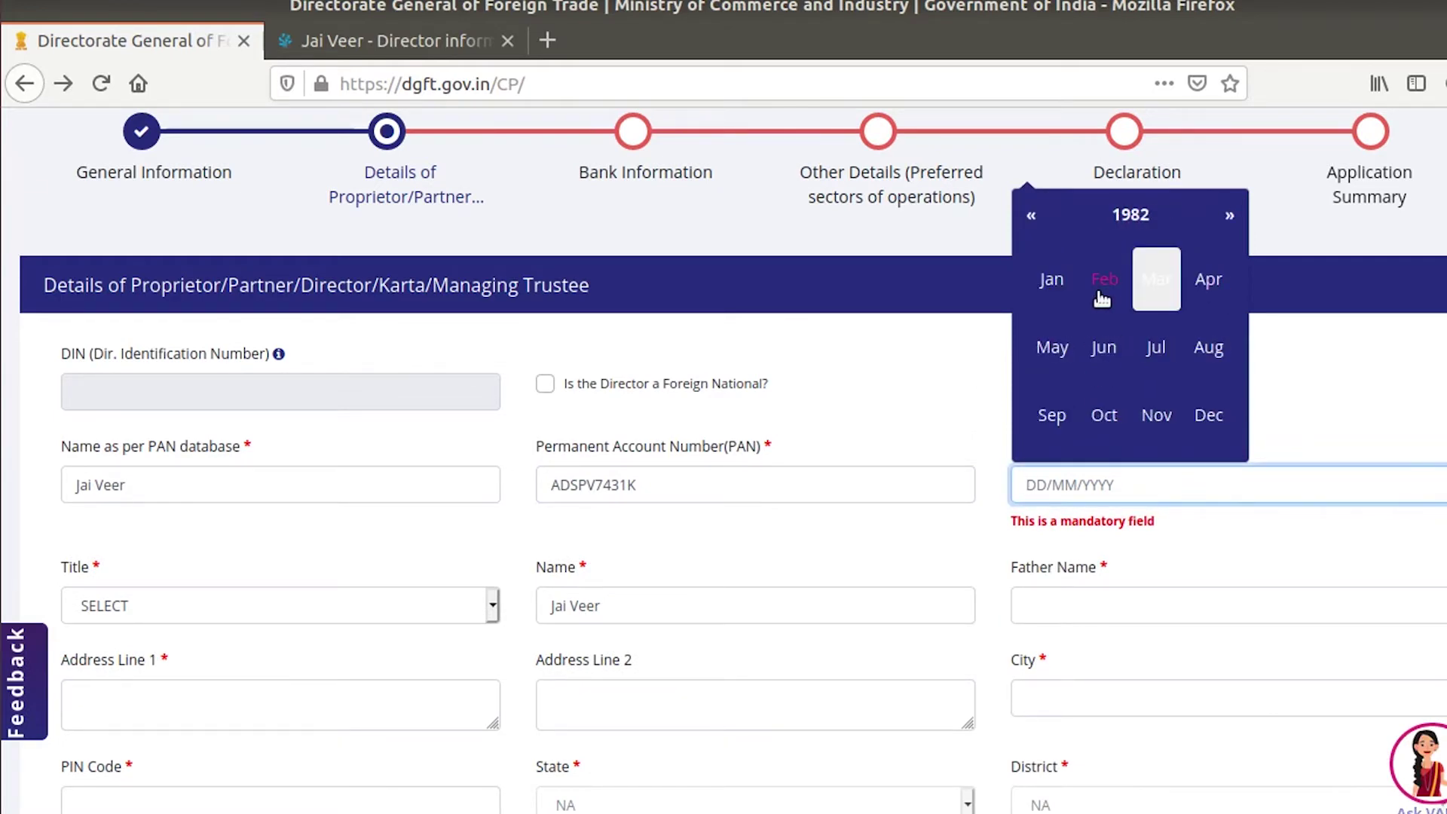
pyautogui.click(1104, 279)
pyautogui.click(1236, 614)
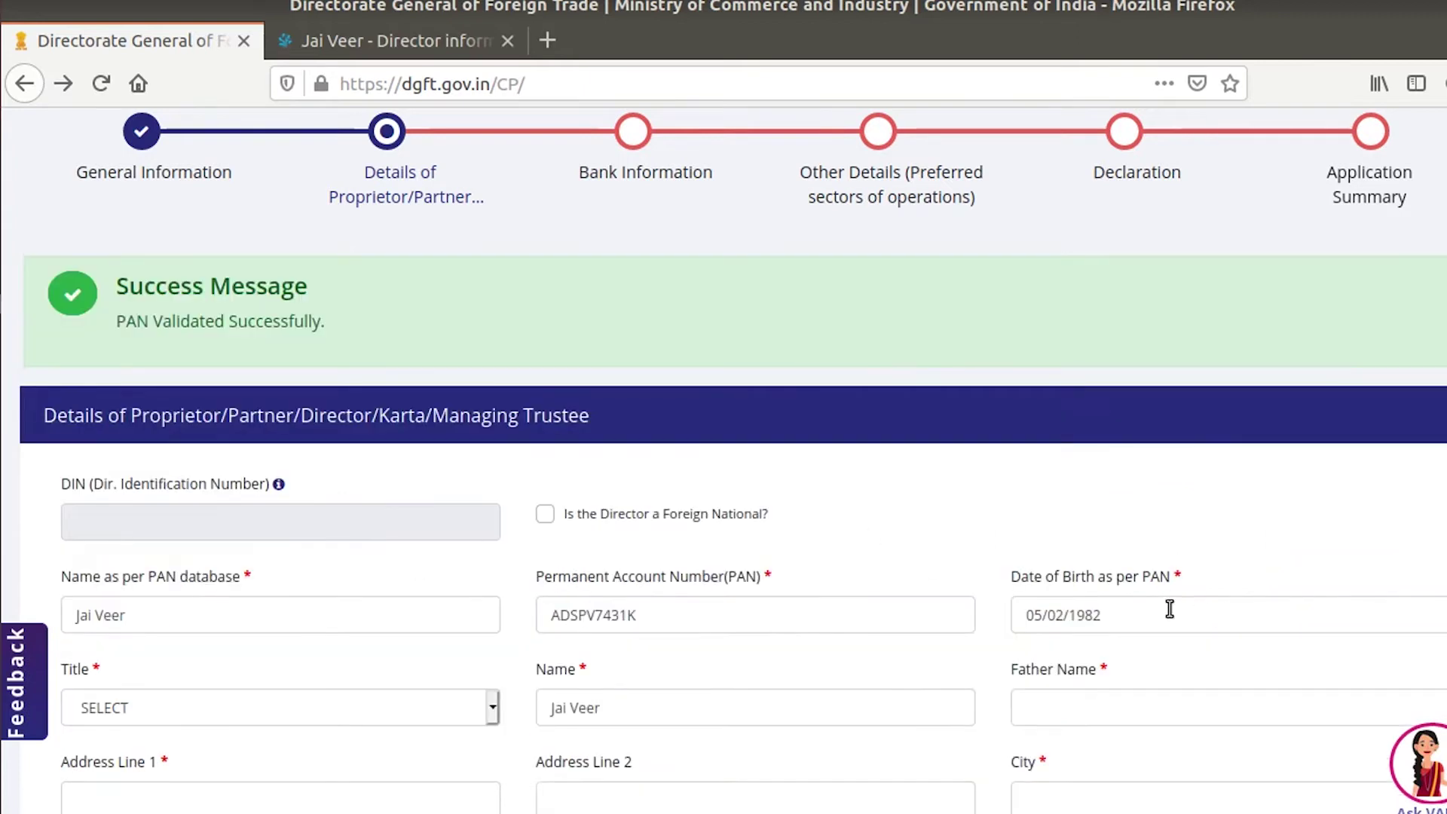
# Choose Mr. as the title and fill in the father's name and first address line.
pyautogui.scroll(-2, 1170, 609)
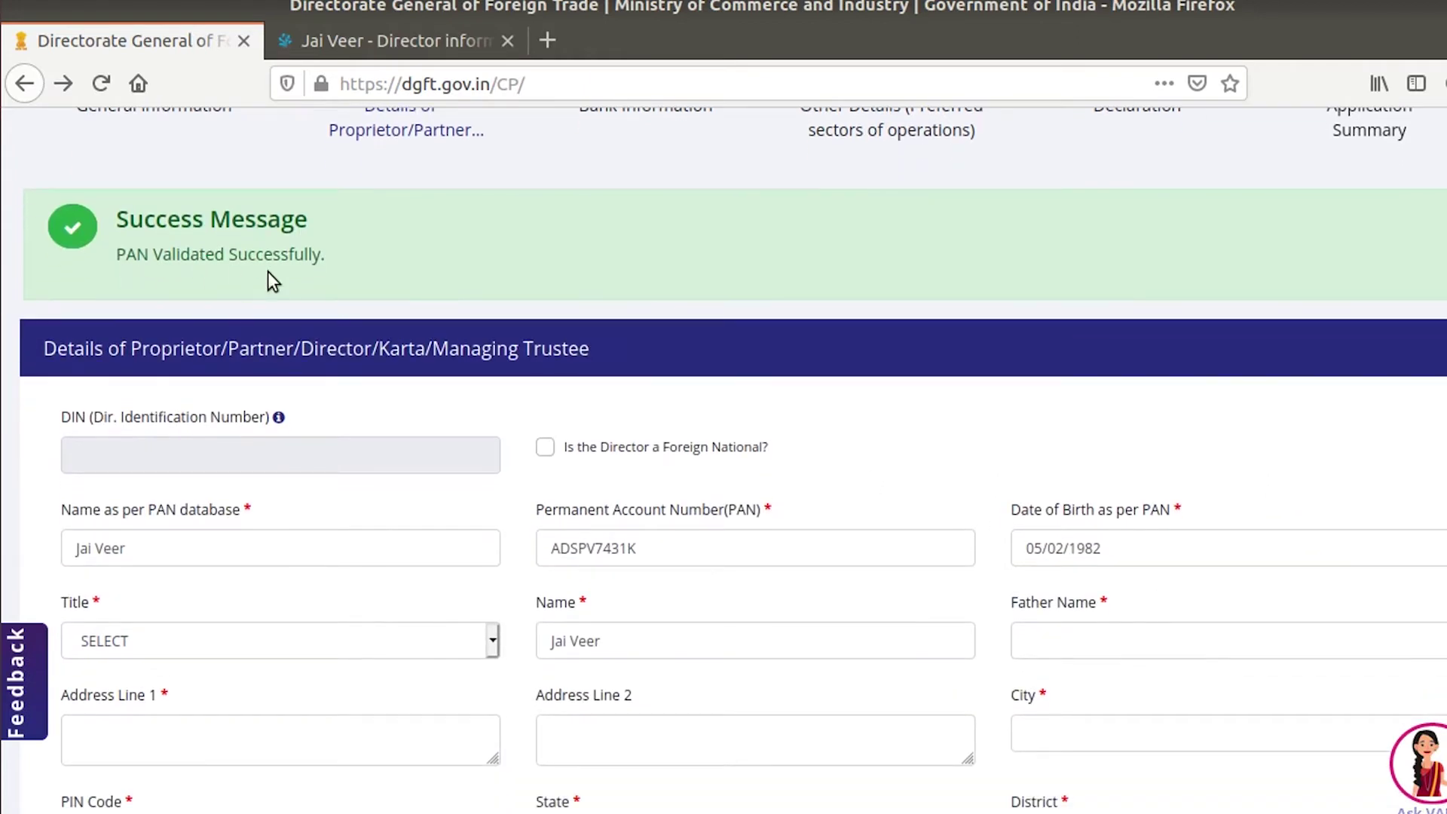
pyautogui.scroll(-3, 397, 494)
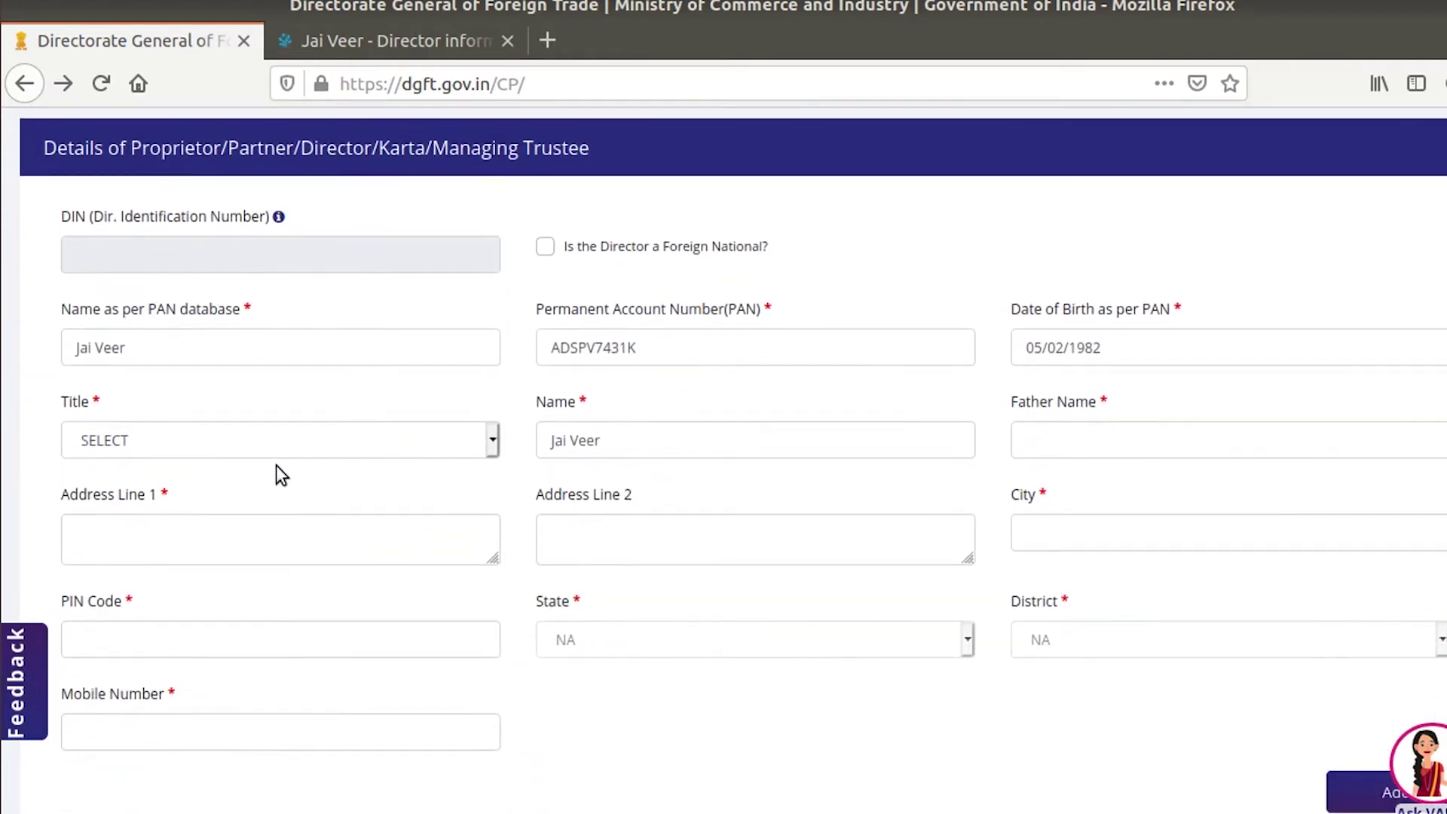
pyautogui.click(222, 445)
pyautogui.click(205, 525)
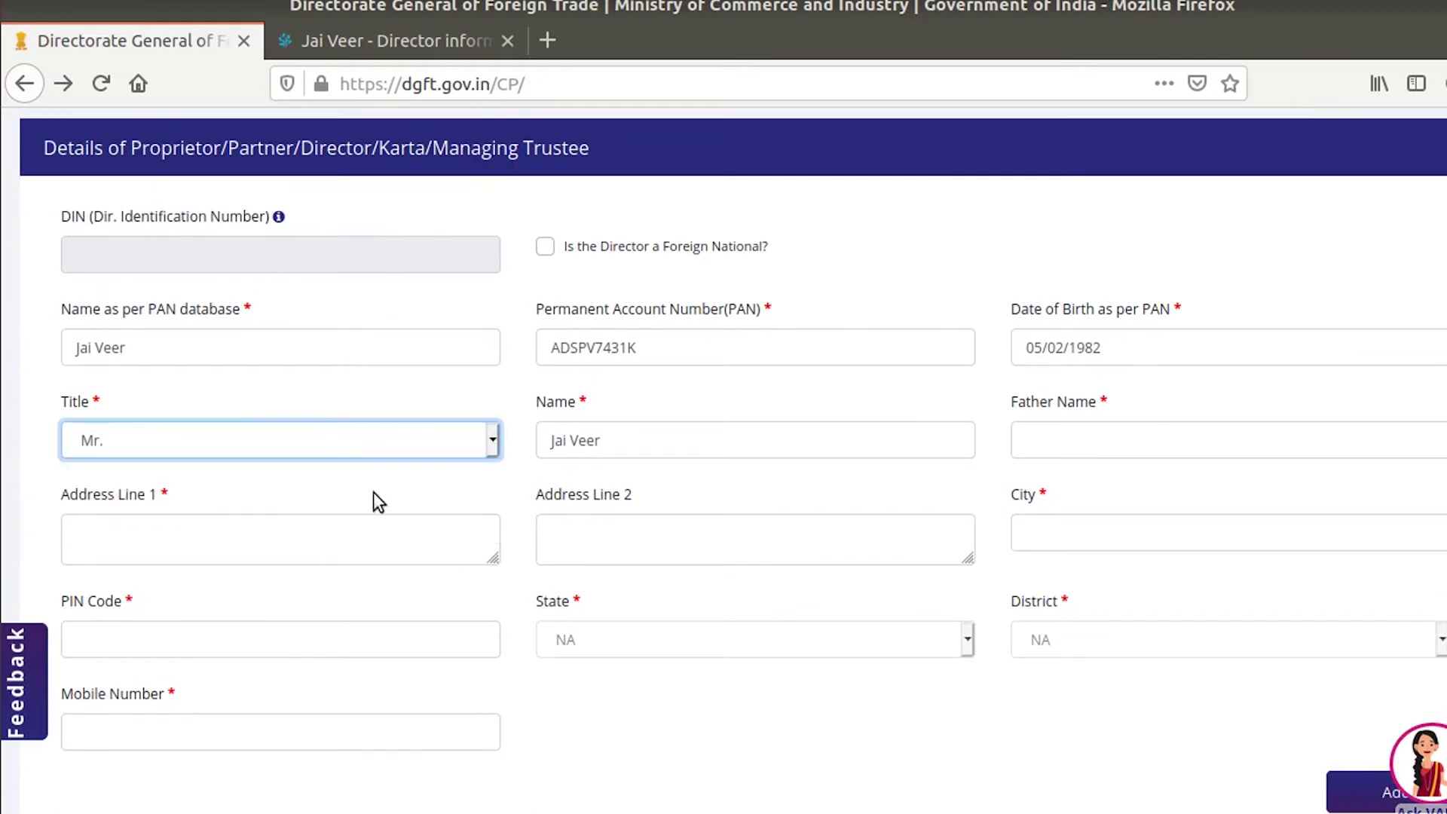
pyautogui.click(1168, 443)
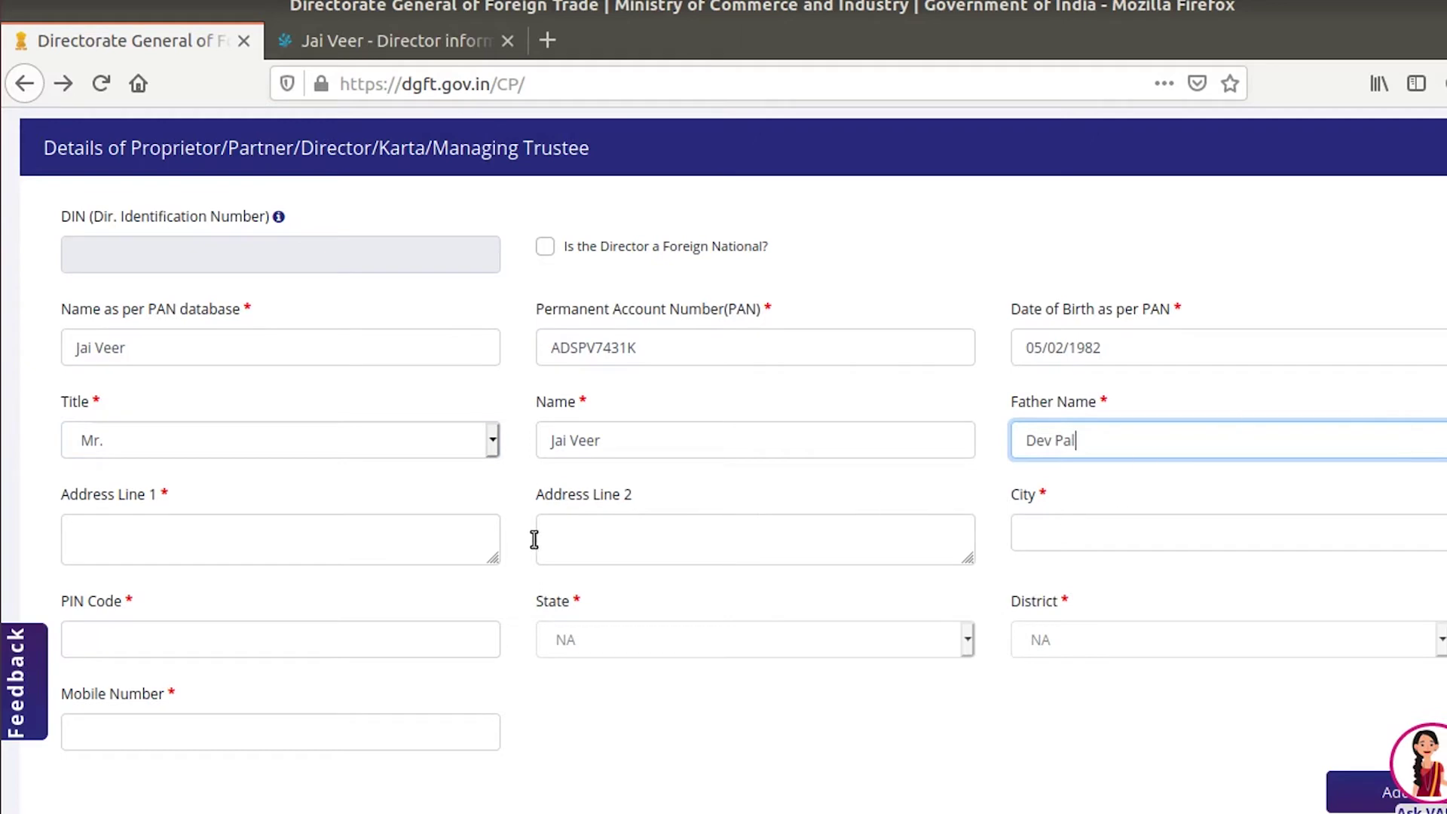
pyautogui.click(238, 526)
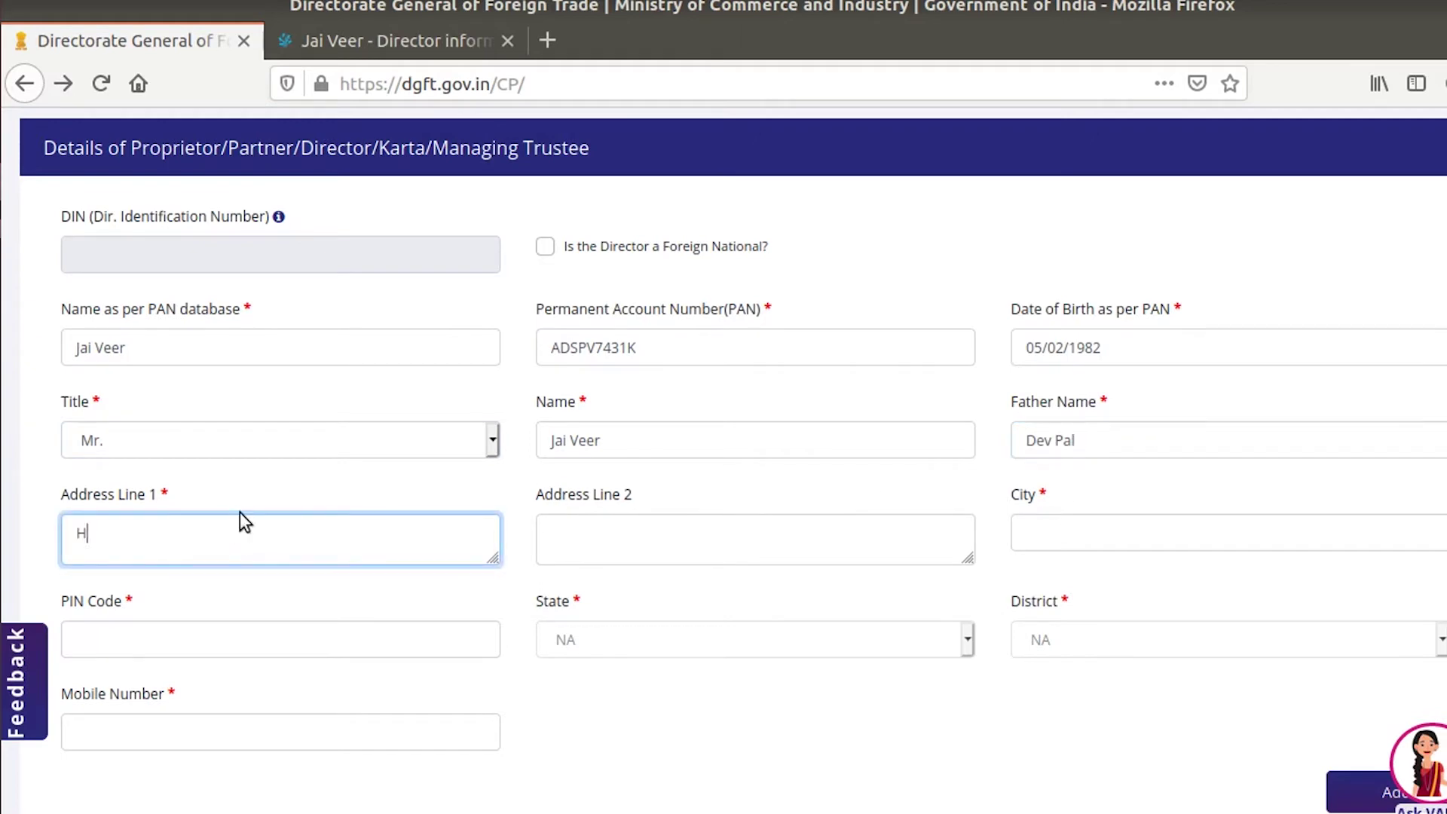
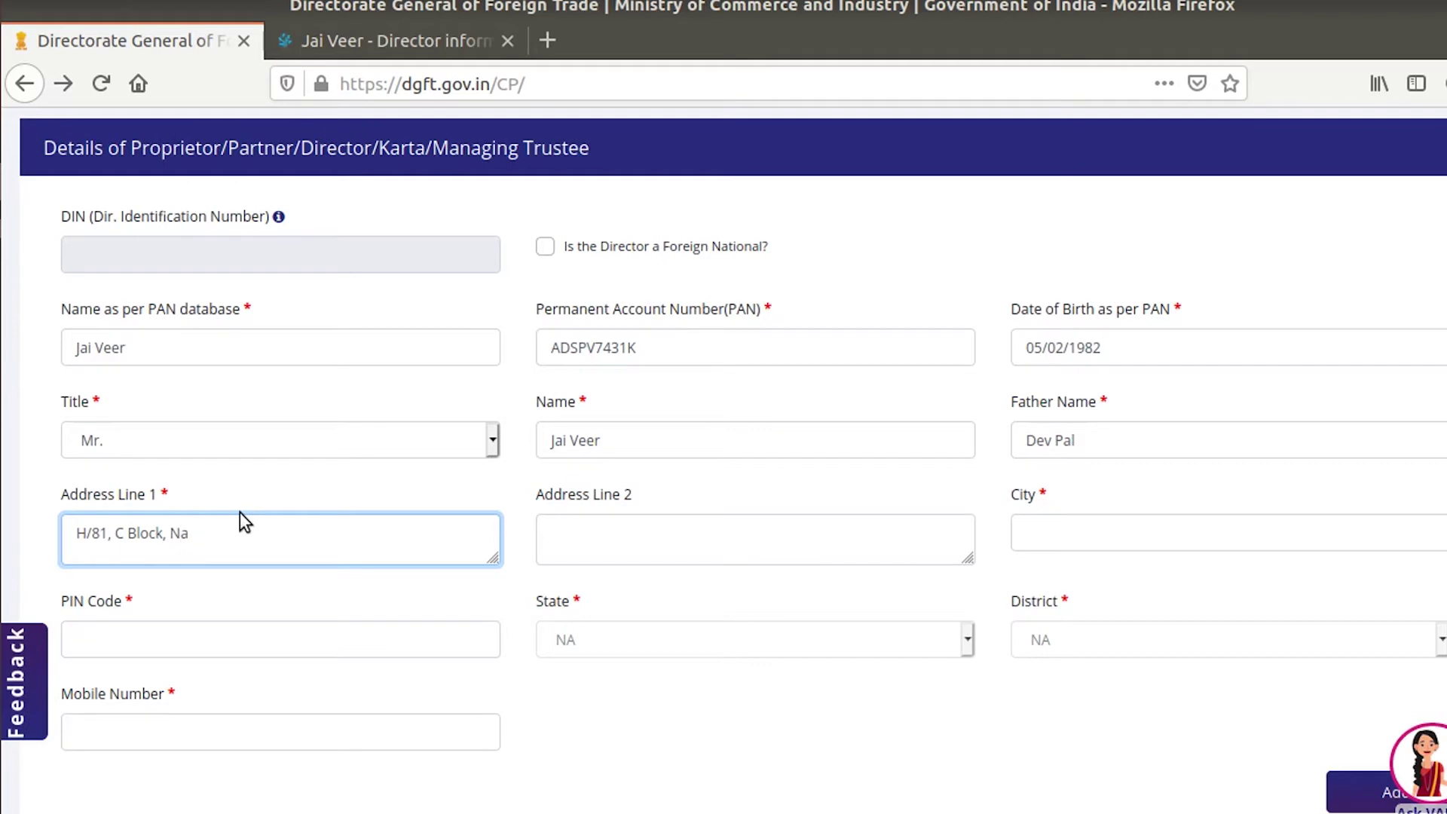
# Enter the director's PIN code, city and mobile number, then add the director to the table.
pyautogui.click(183, 628)
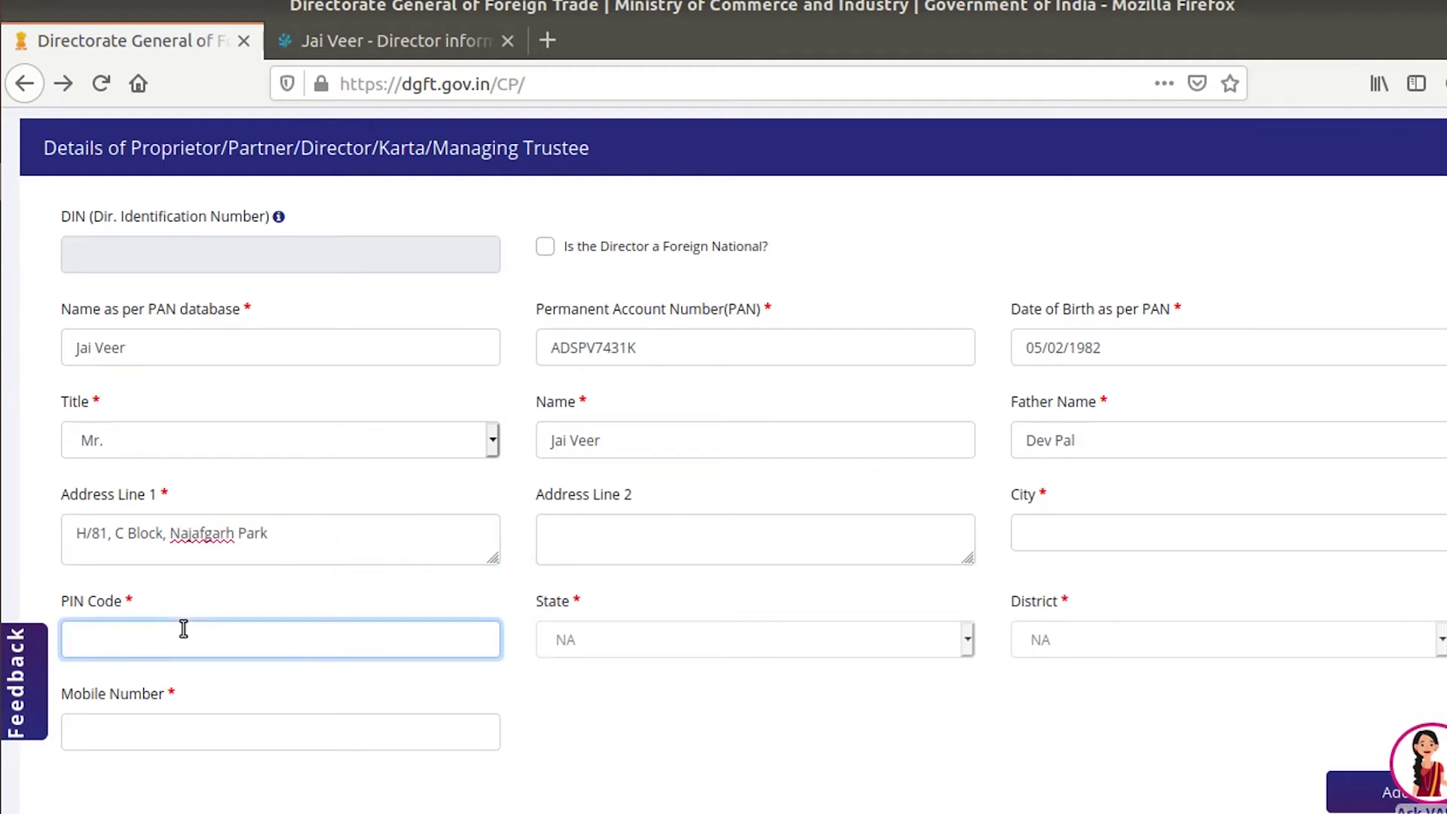
pyautogui.write('110043')
pyautogui.click(677, 534)
pyautogui.click(1065, 537)
pyautogui.write('Ne')
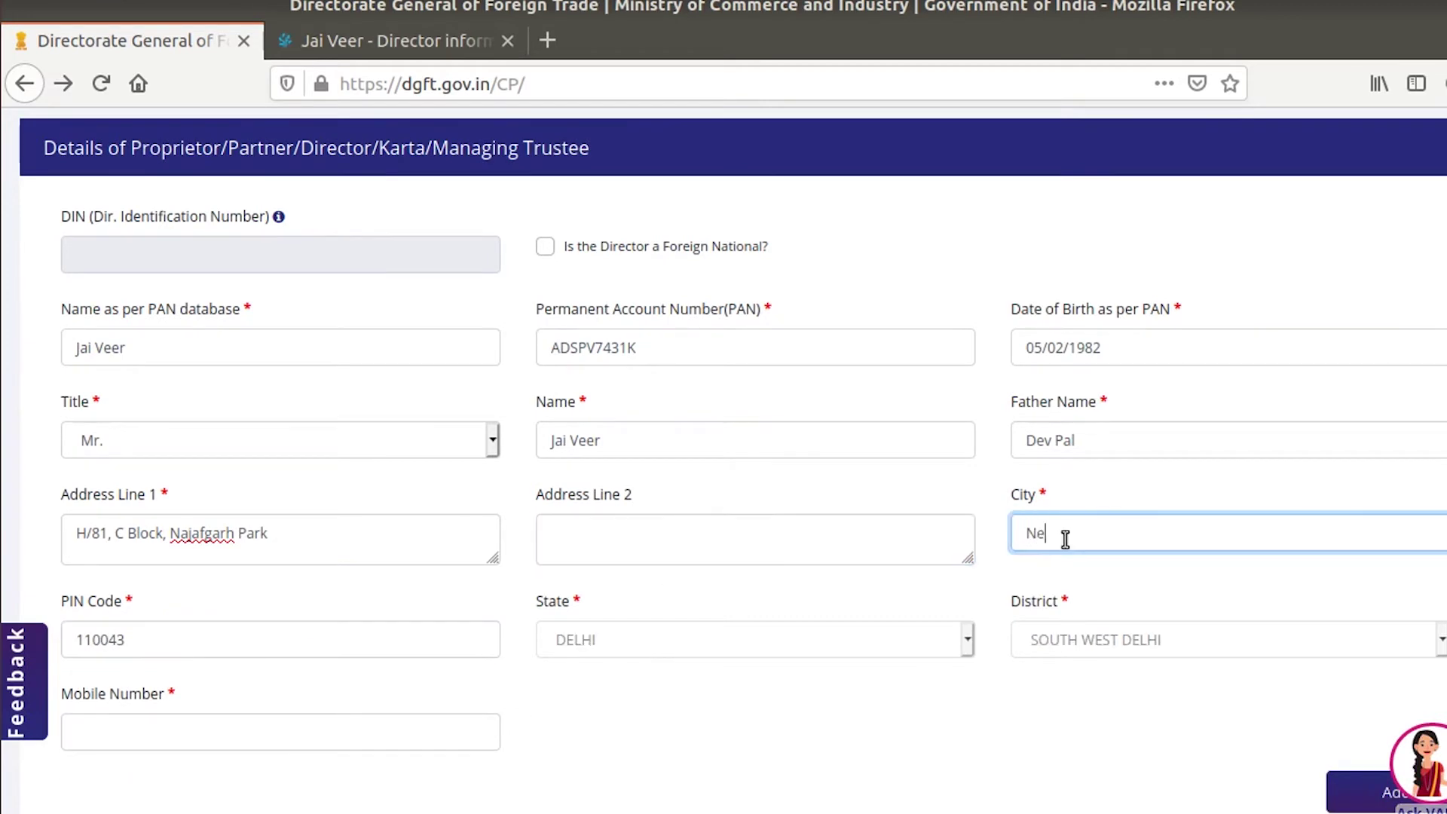
pyautogui.write('w Delhi')
pyautogui.click(288, 734)
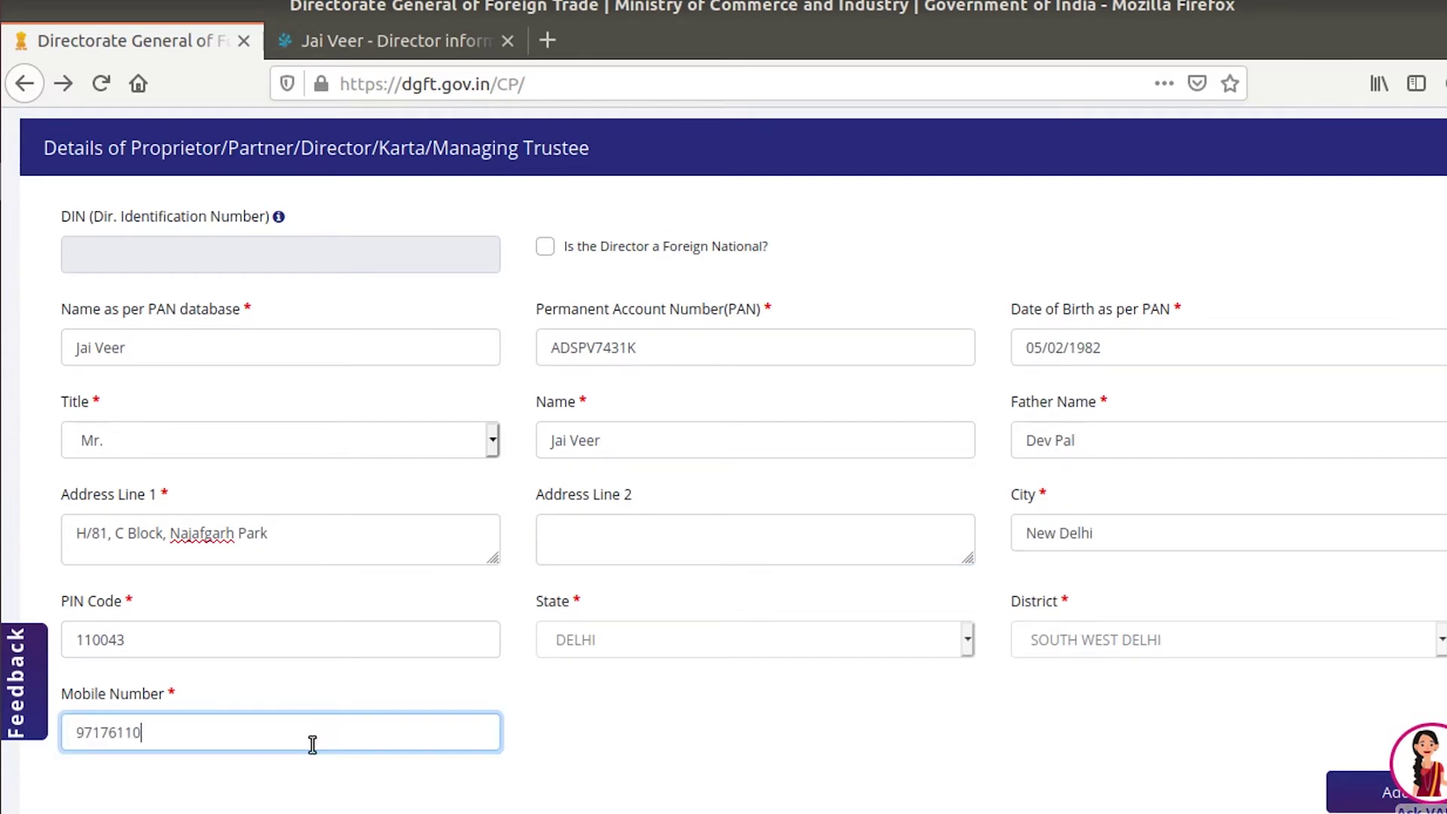
pyautogui.scroll(-3, 618, 689)
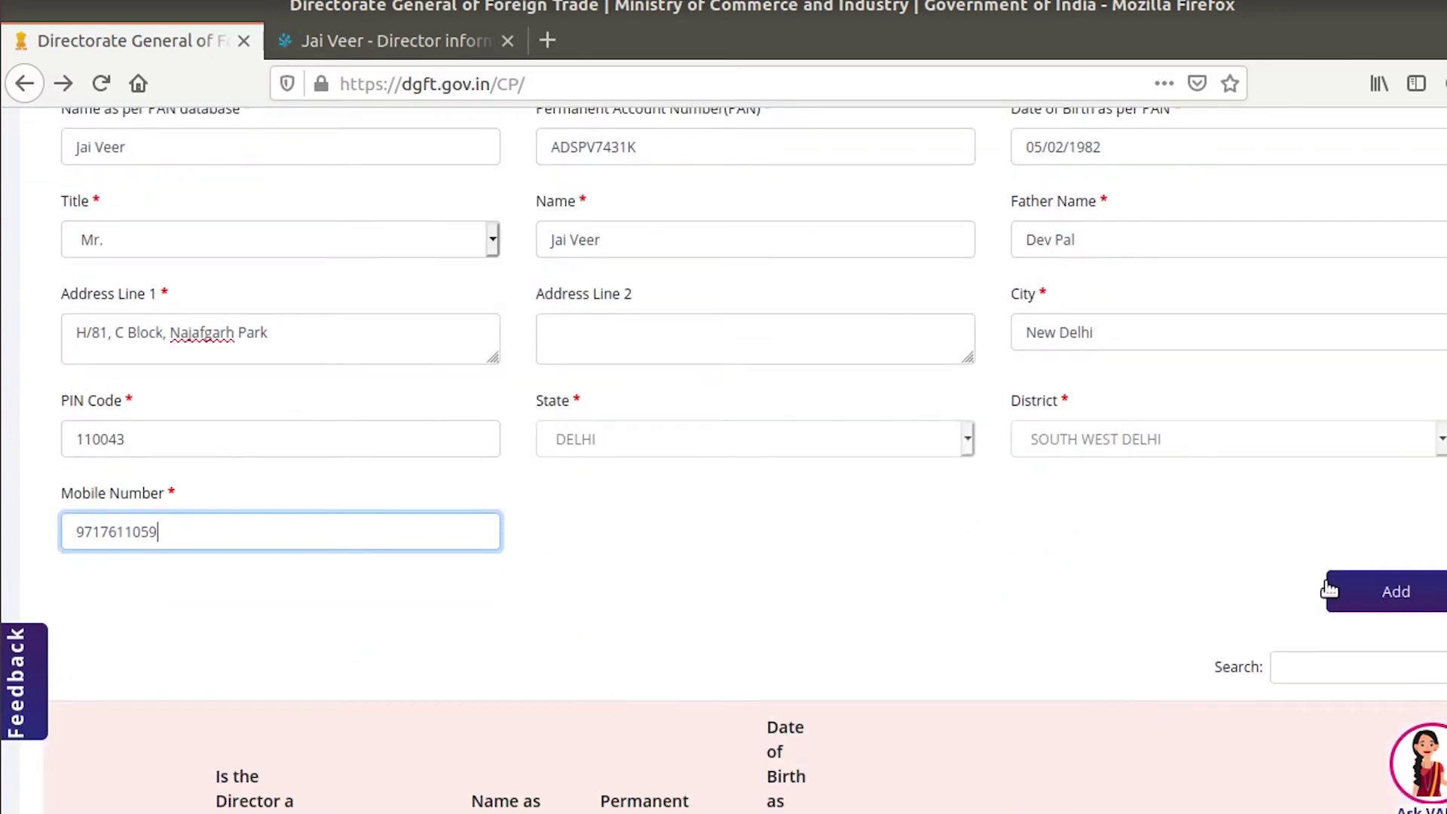
pyautogui.click(1379, 595)
pyautogui.scroll(-4, 431, 684)
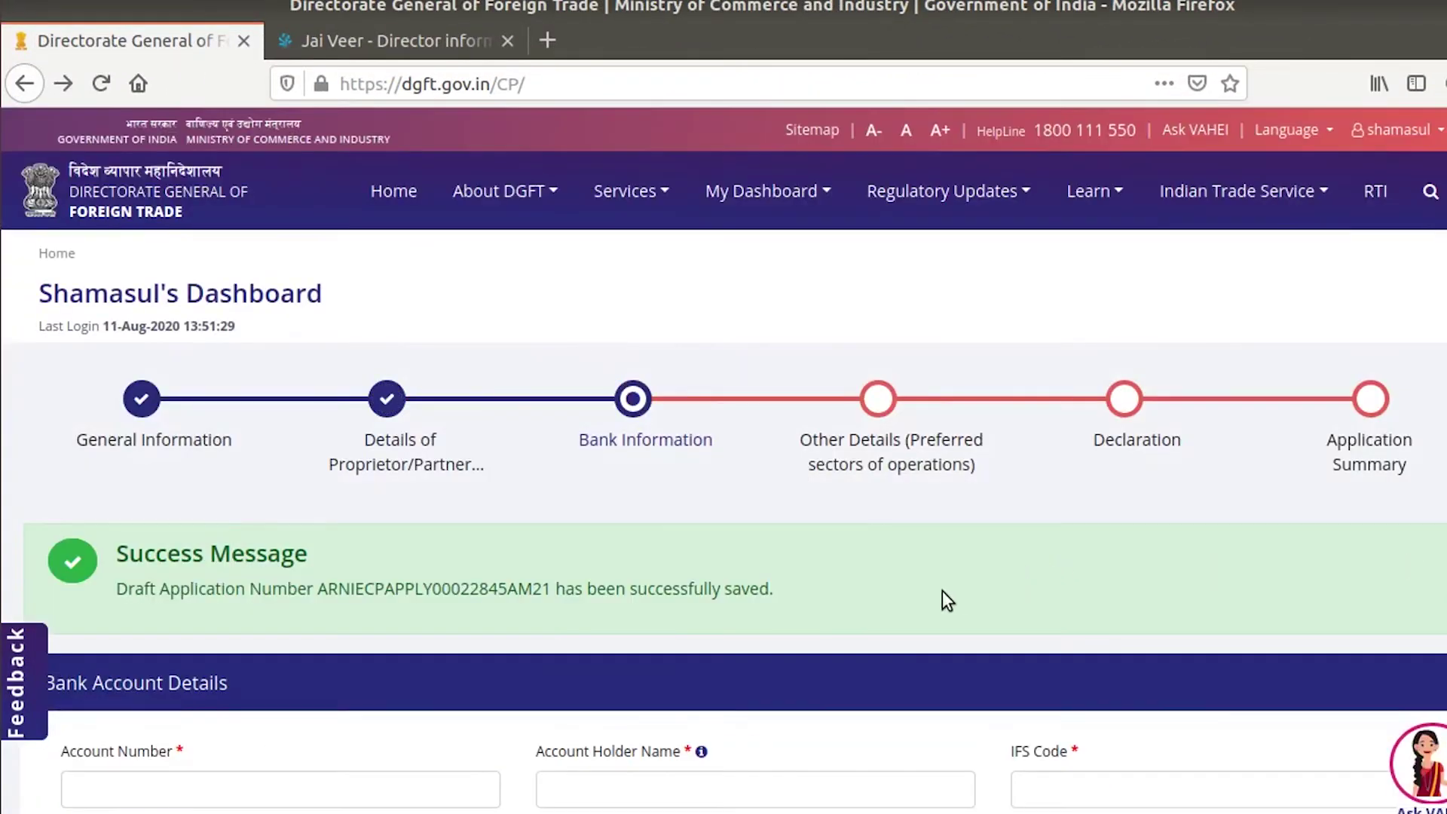
# Enter the account number, holder Portlogy Private Limited, IFS code ICIC0001639 and branch Dwarka Sector 11.
pyautogui.scroll(-3, 946, 592)
pyautogui.scroll(1, 660, 241)
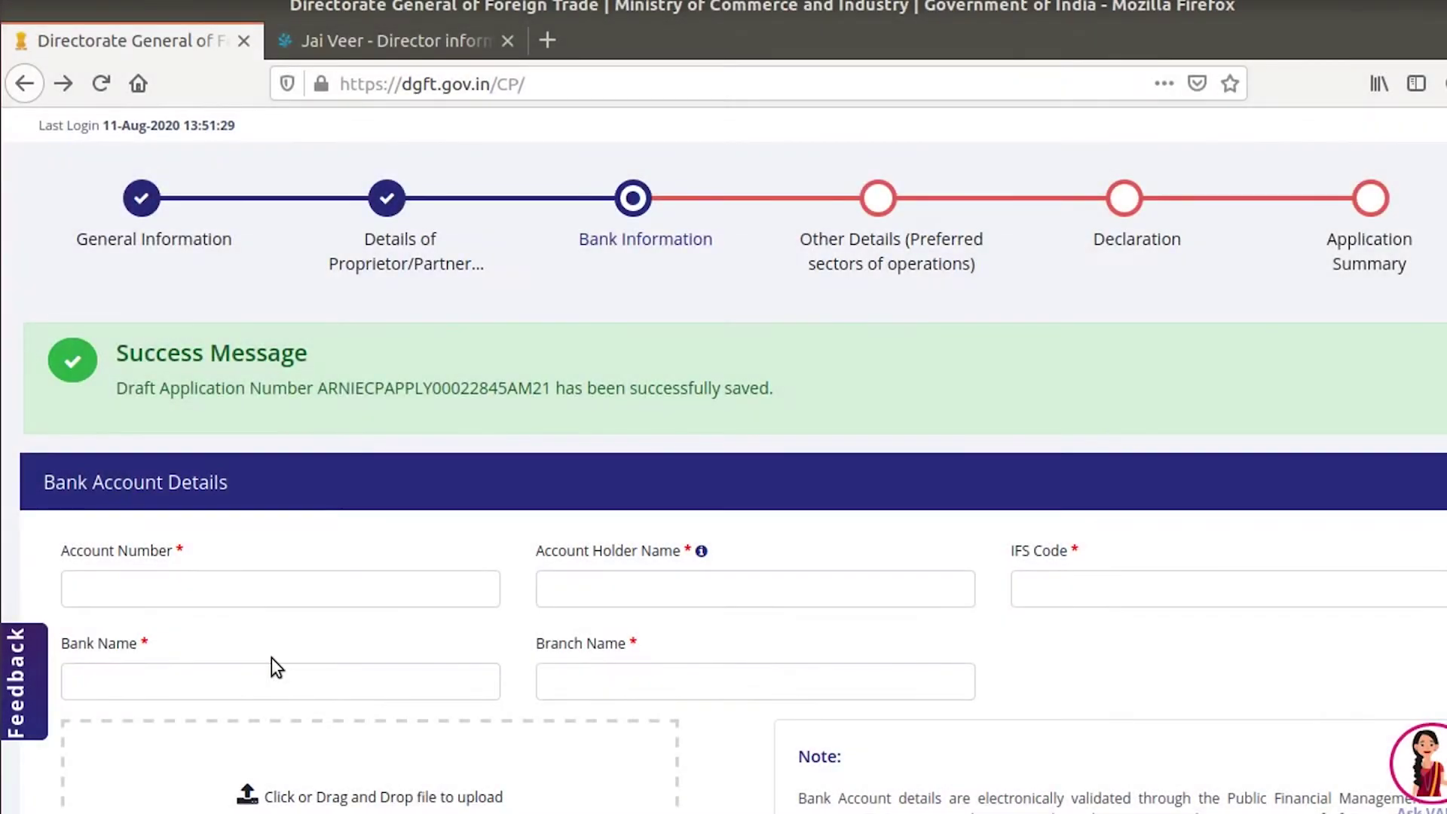
pyautogui.scroll(-3, 271, 661)
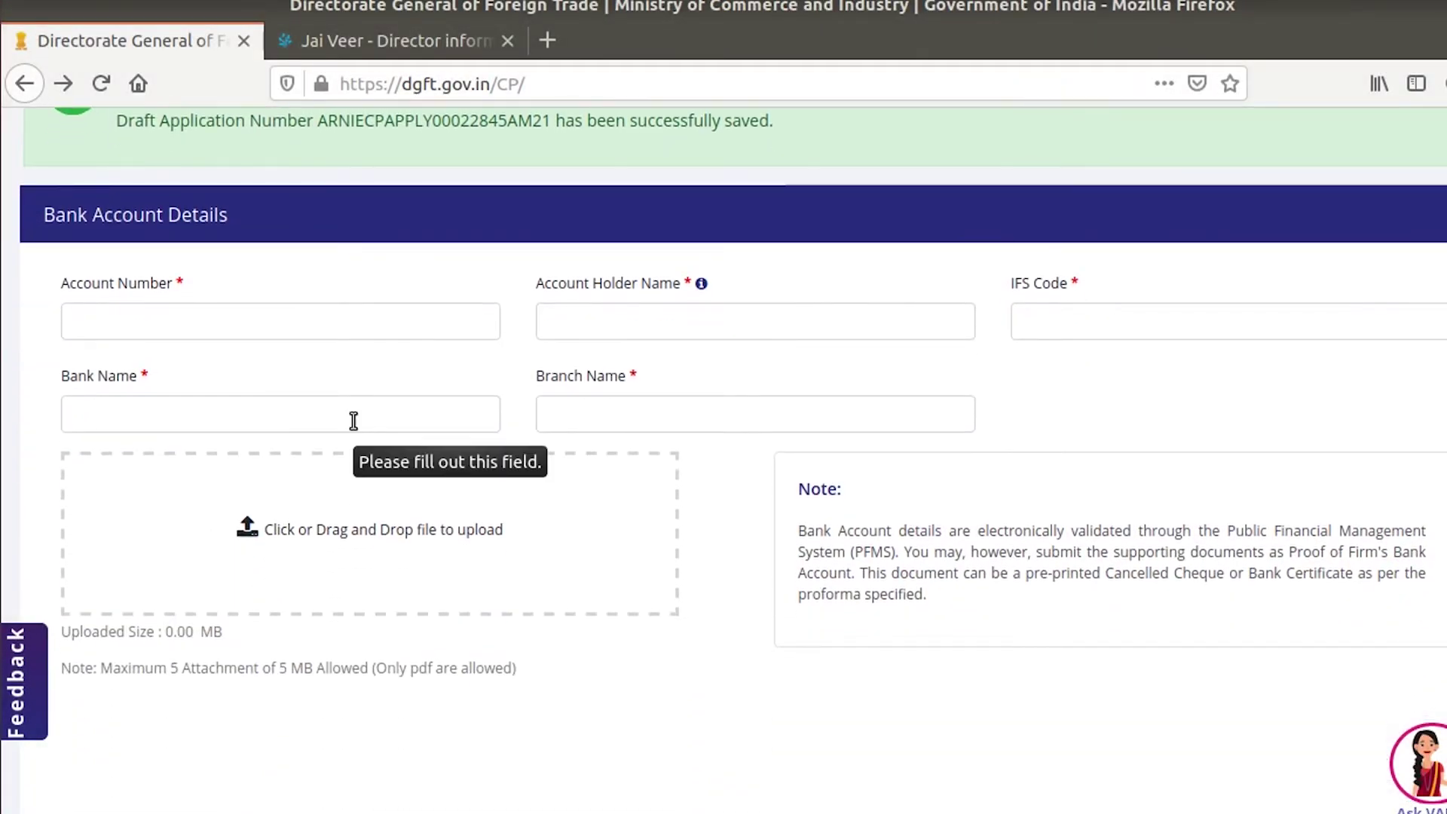
pyautogui.click(231, 329)
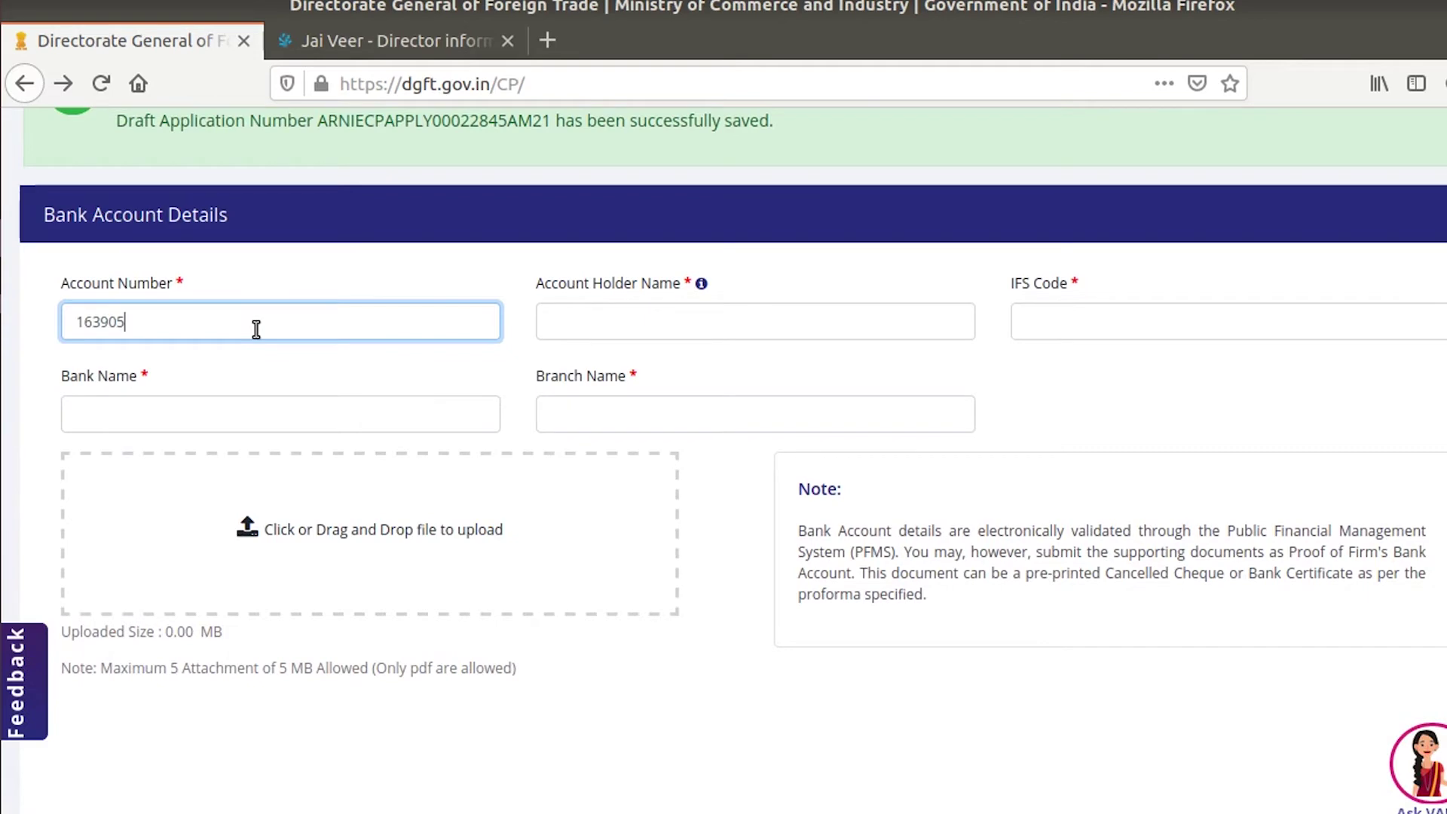
pyautogui.click(678, 332)
pyautogui.write('Portlogy')
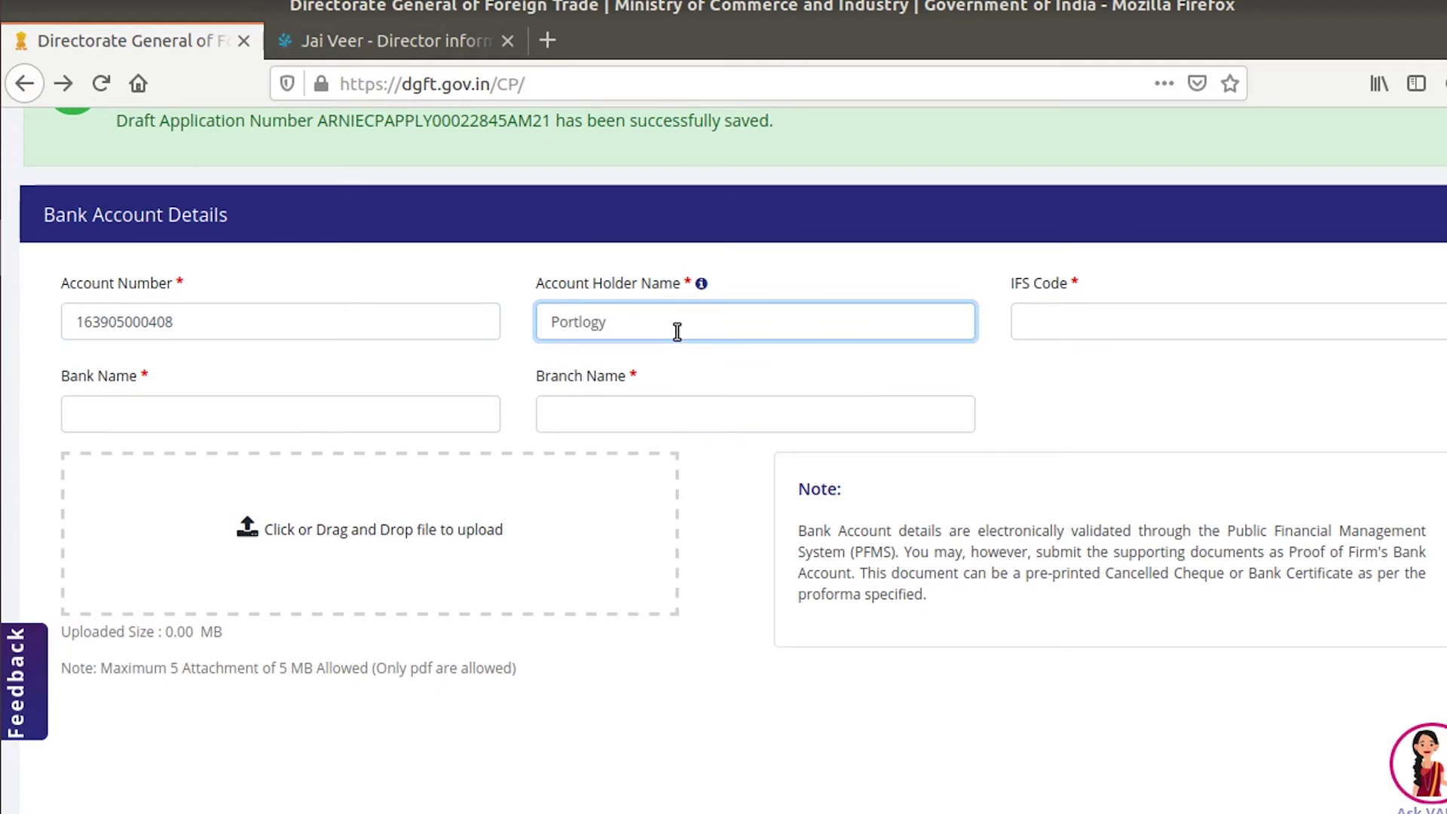
pyautogui.write(' Private Limited')
pyautogui.click(1028, 322)
pyautogui.write('ICIC0')
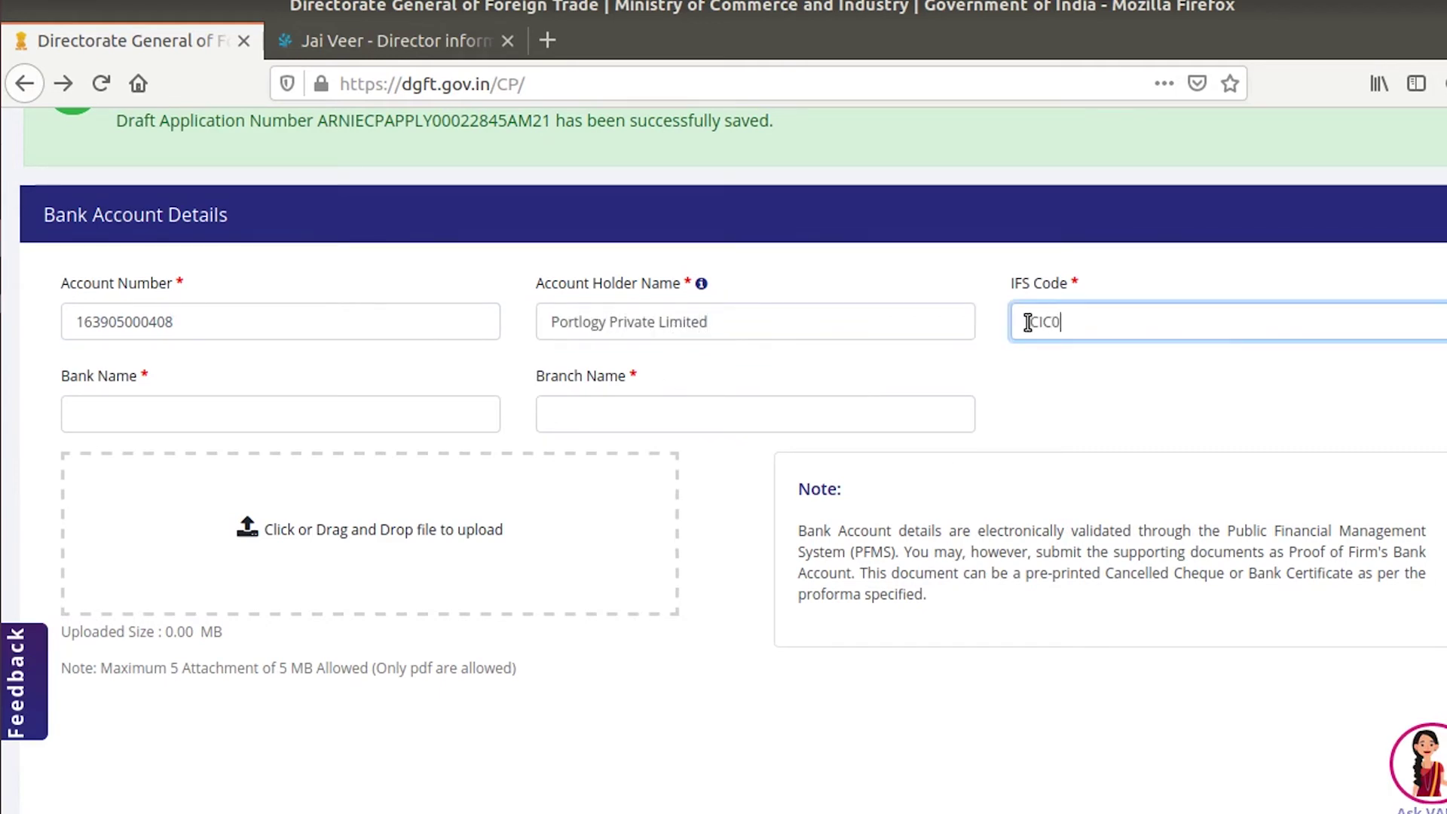
pyautogui.write('001639')
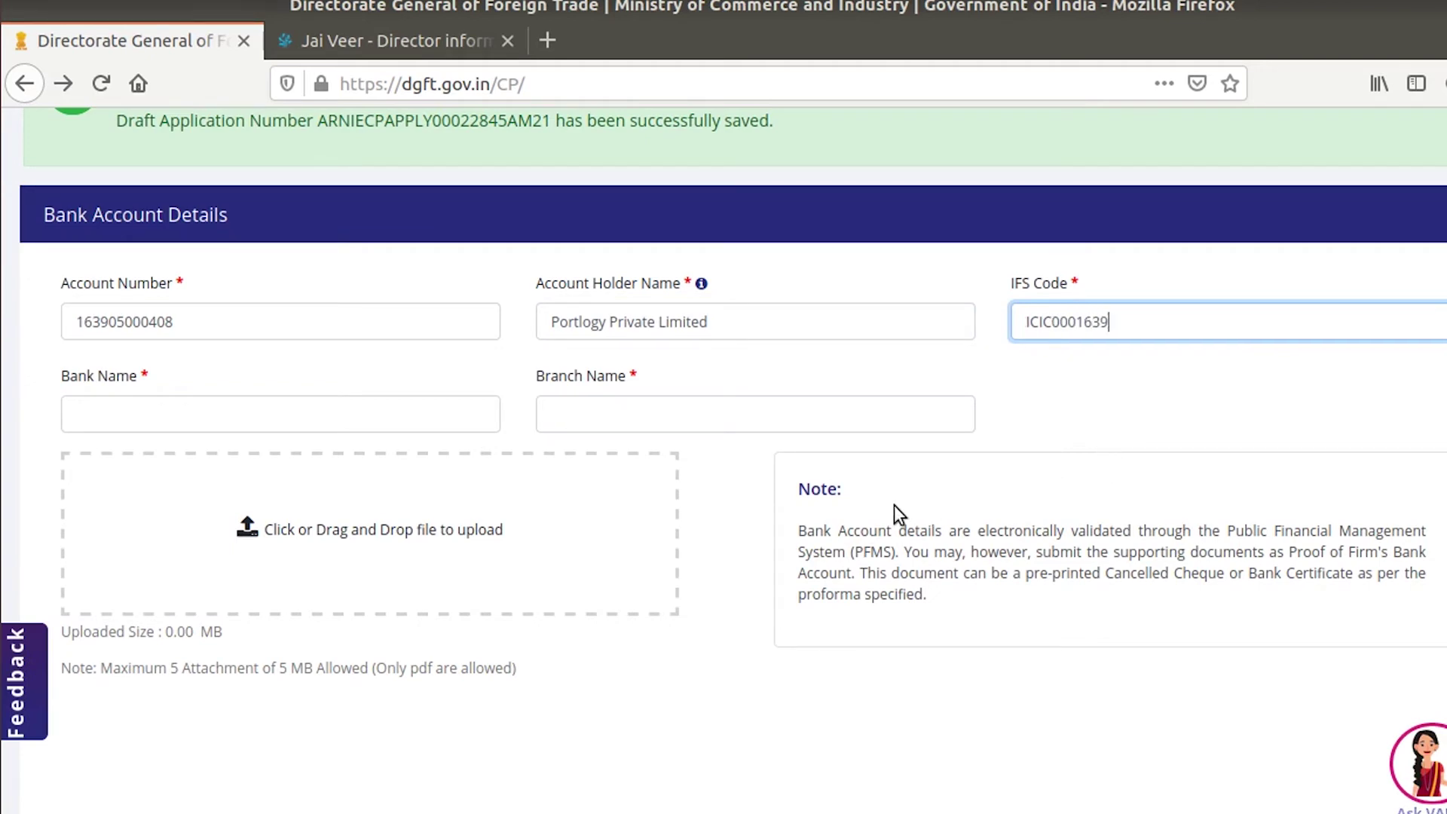
pyautogui.click(355, 413)
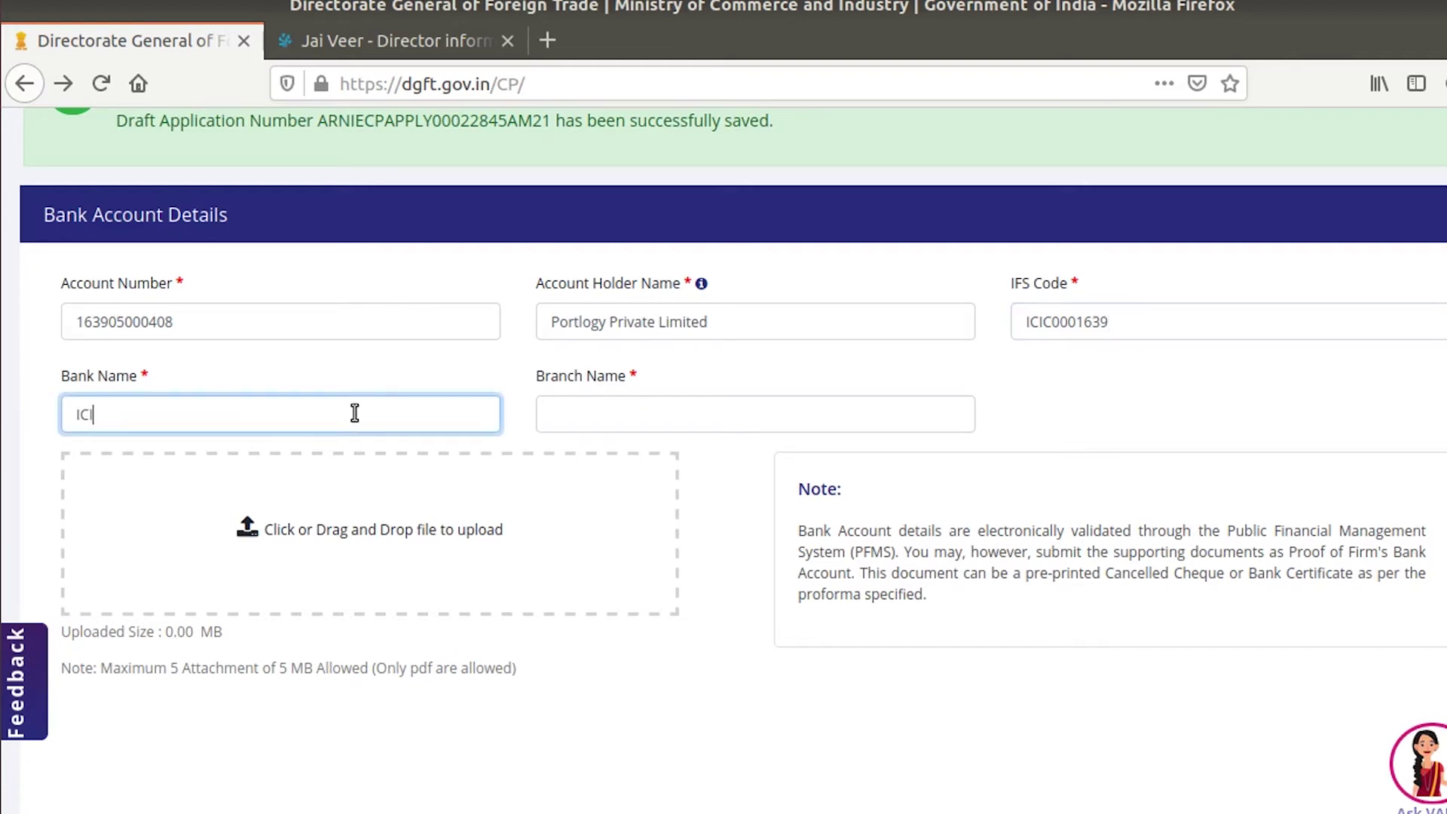
pyautogui.click(769, 420)
pyautogui.write('Dwar')
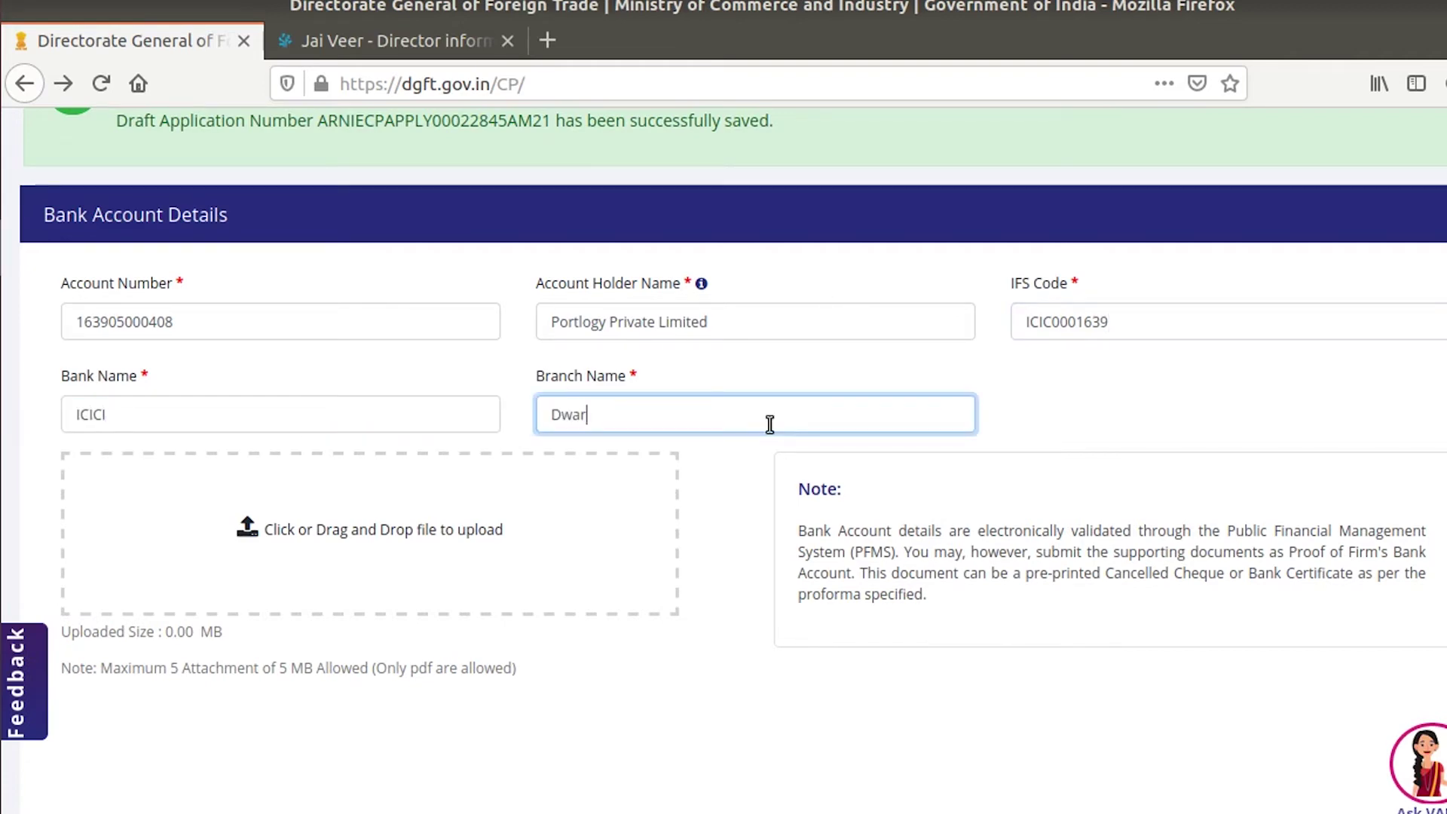
pyautogui.write('ka Sector 11')
pyautogui.click(301, 536)
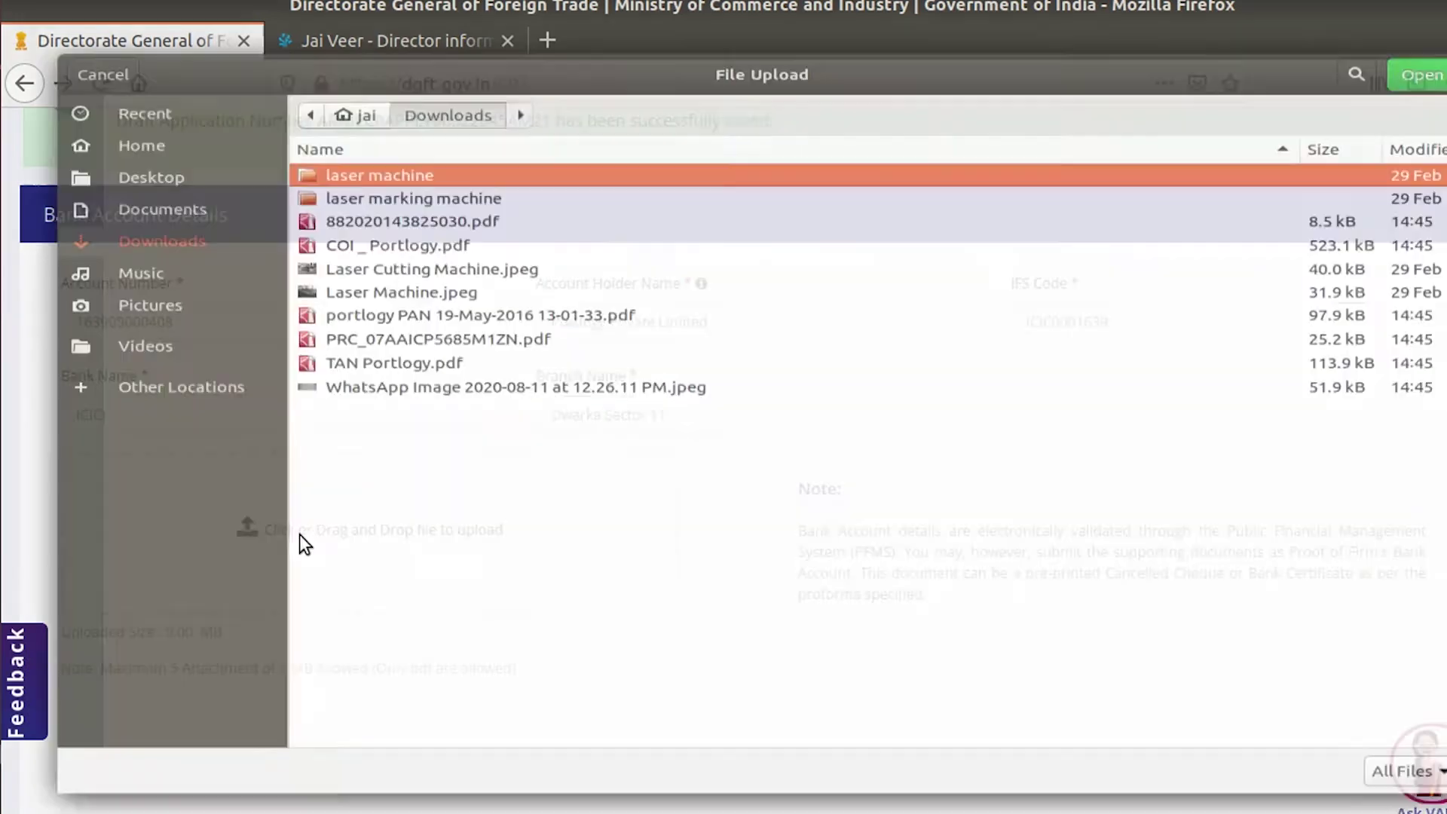
pyautogui.click(412, 186)
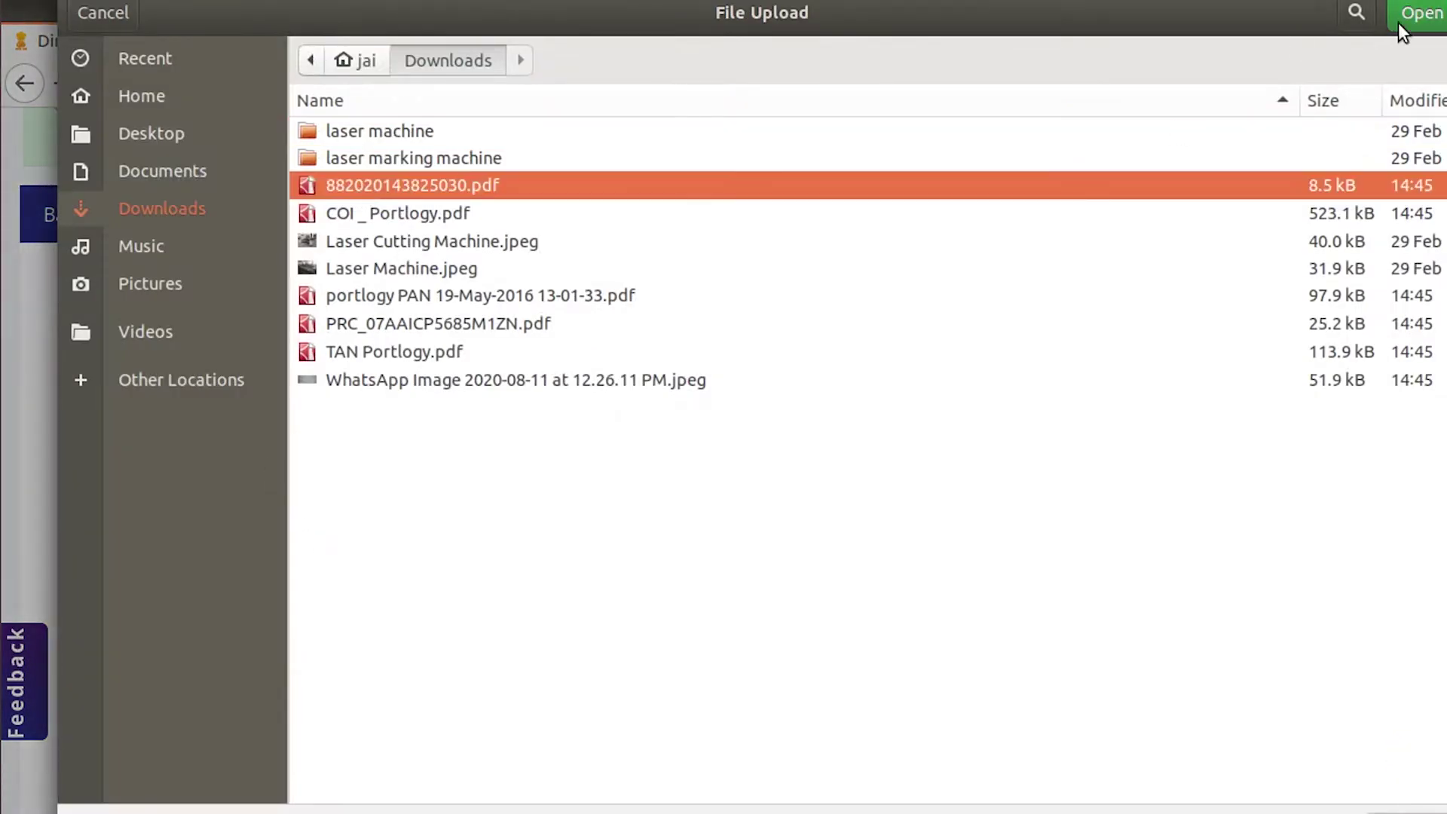
pyautogui.click(1417, 13)
pyautogui.scroll(-3, 745, 644)
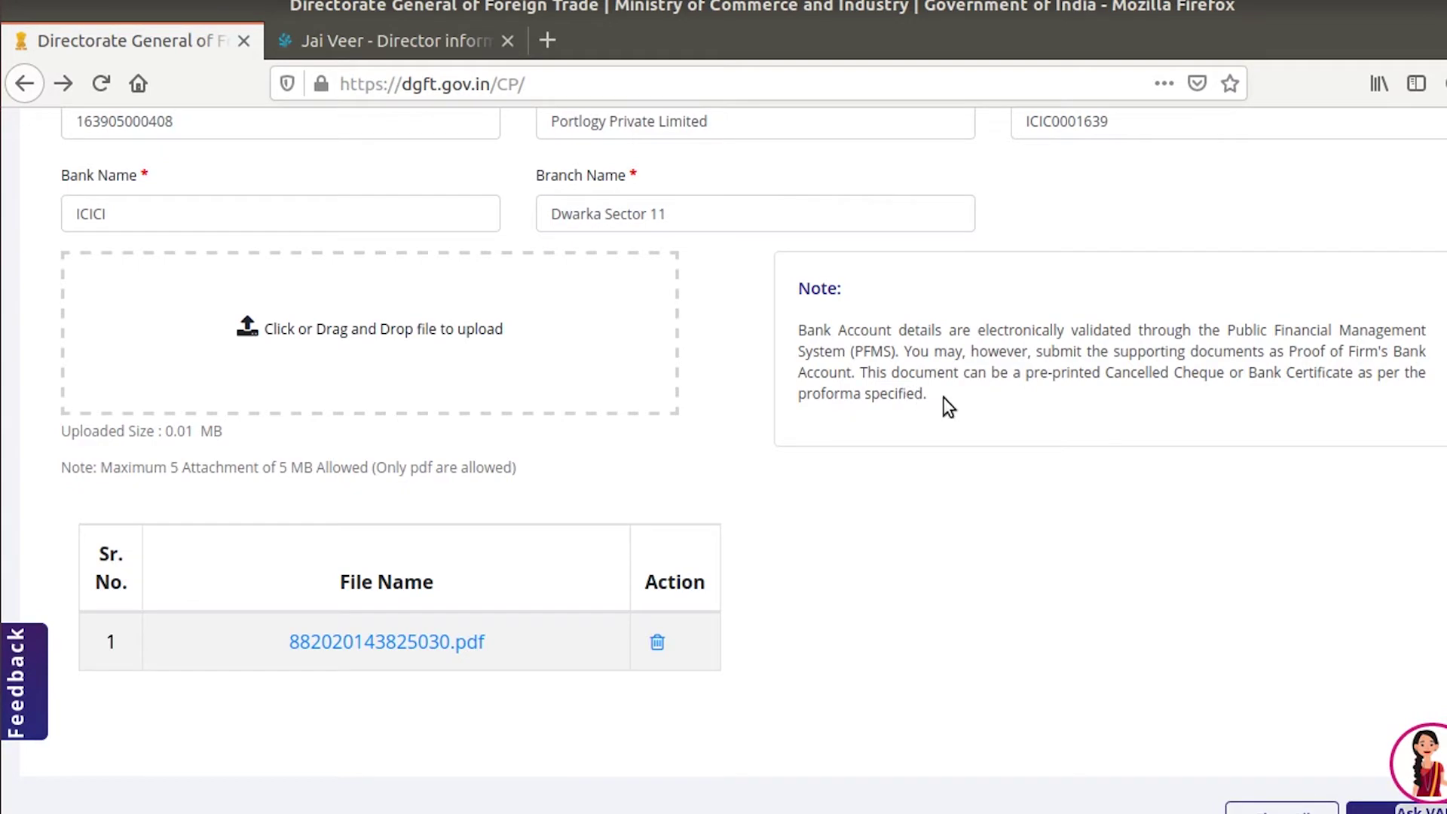
pyautogui.scroll(-4, 817, 435)
pyautogui.scroll(8, 814, 438)
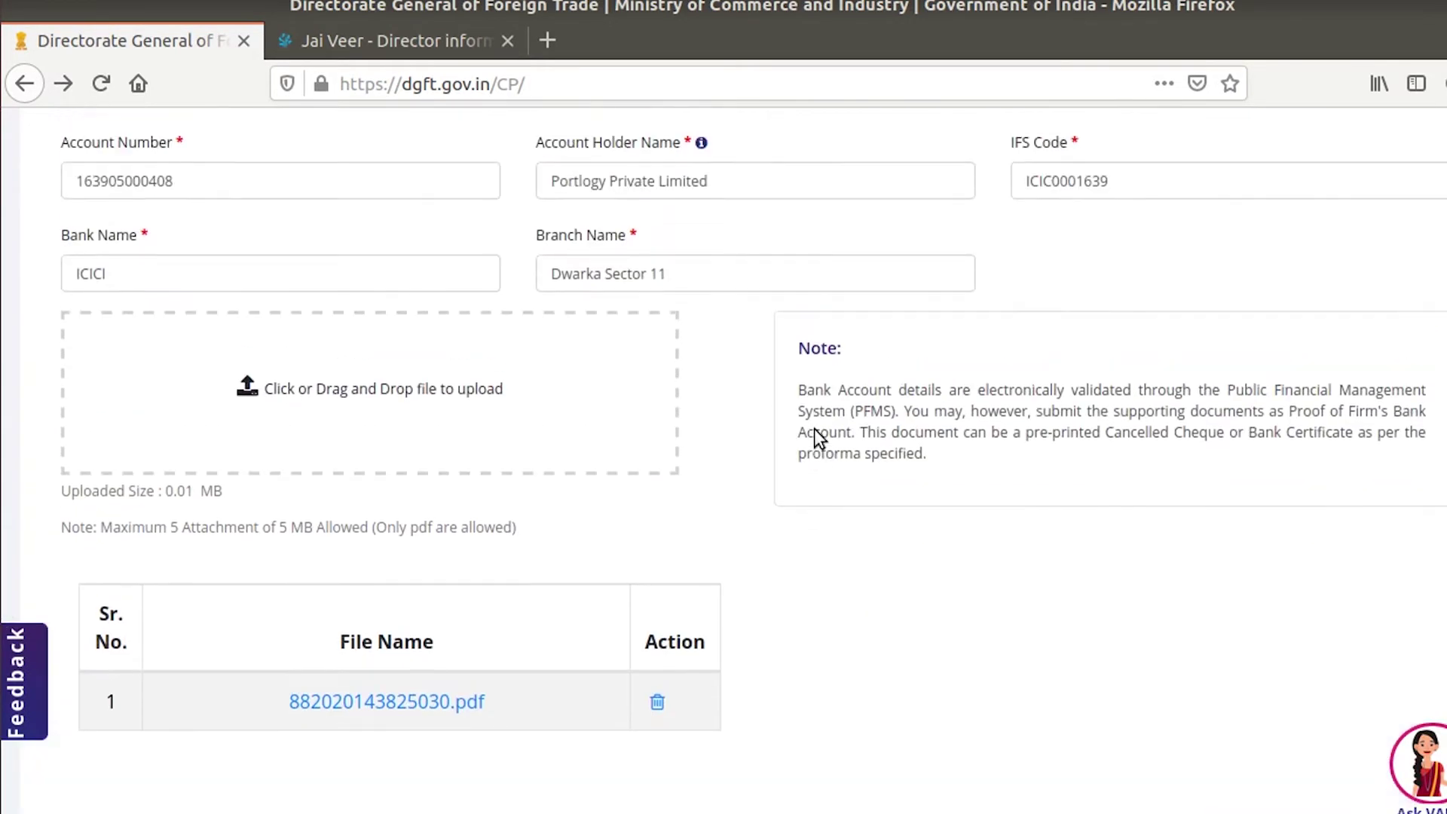
pyautogui.scroll(-8, 814, 434)
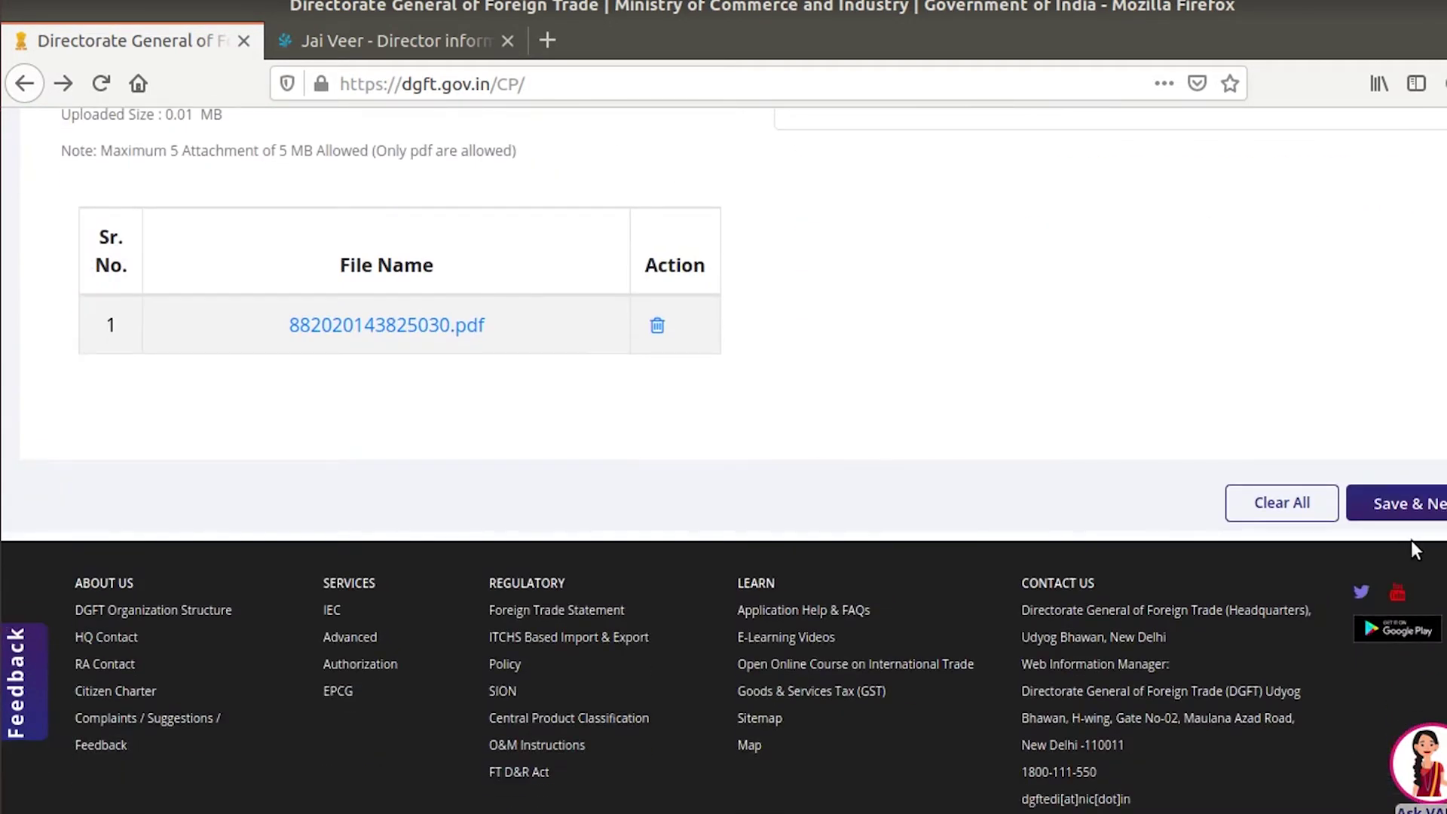
pyautogui.click(1411, 505)
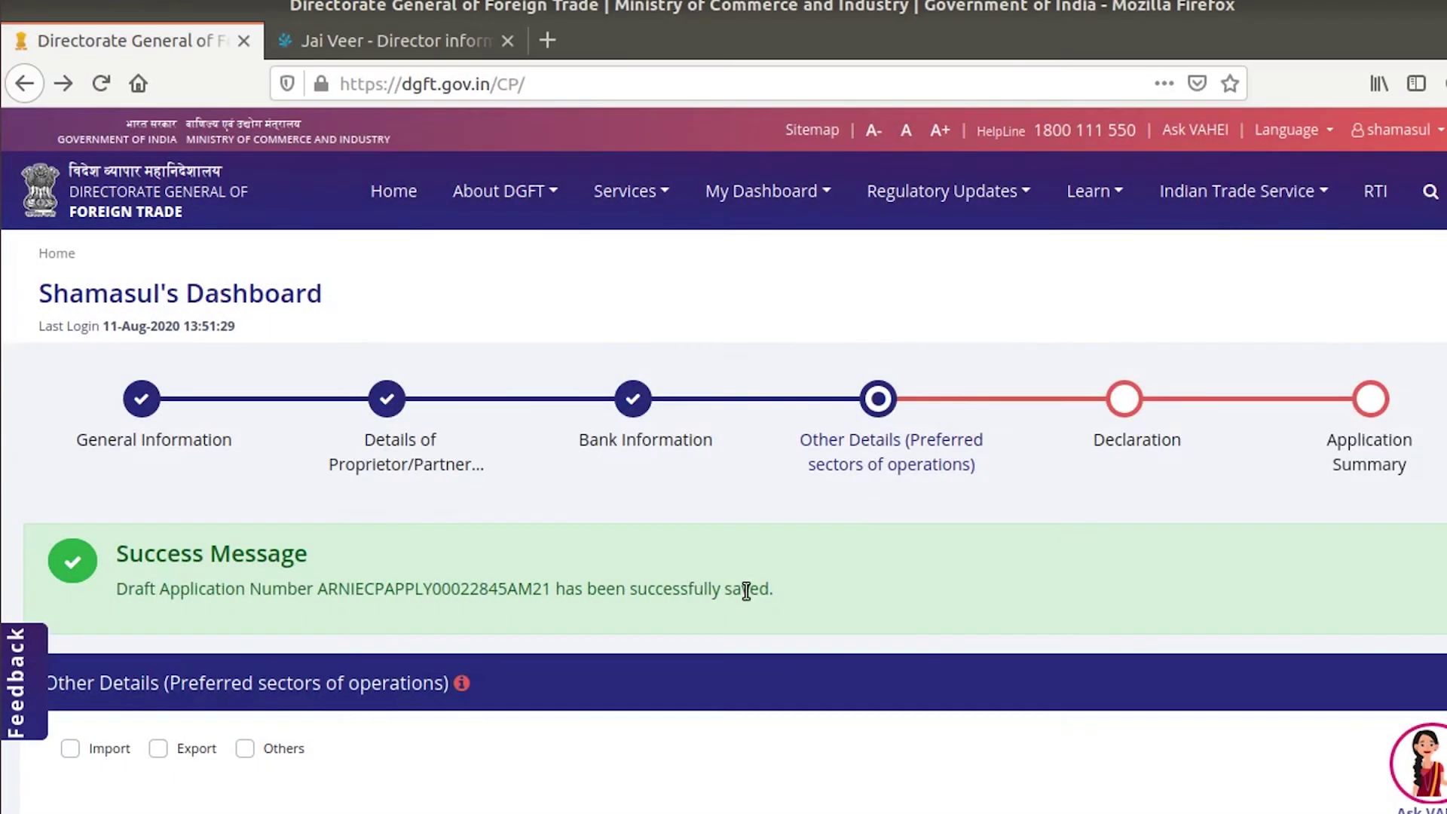
# Scroll down the Other Details page listing Import, Export and Others sectors.
pyautogui.scroll(-5, 747, 590)
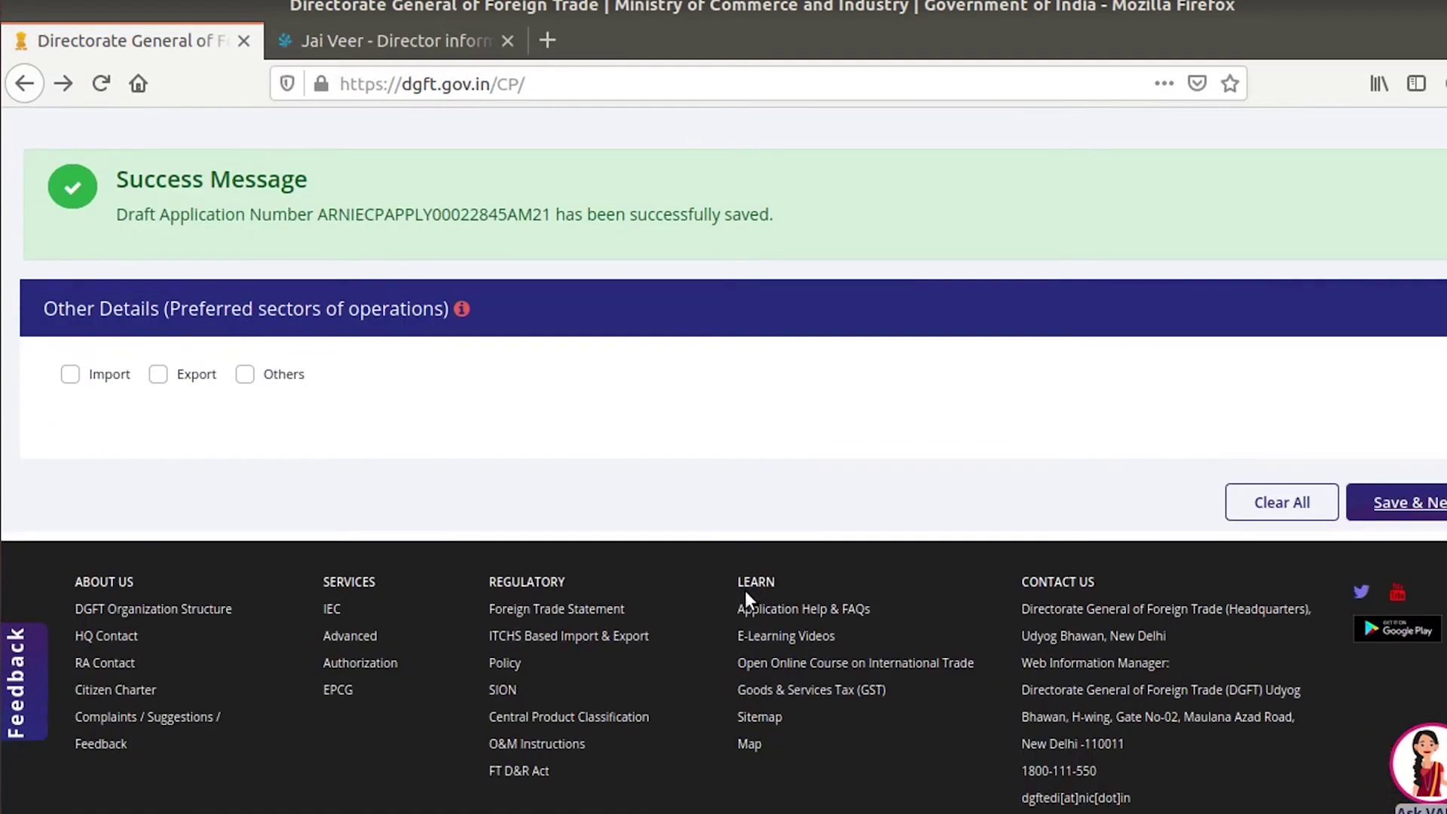
# Tick Others and describe it as 'We provide freight forwarding sercices for importers and exporters'.
pyautogui.scroll(4, 744, 590)
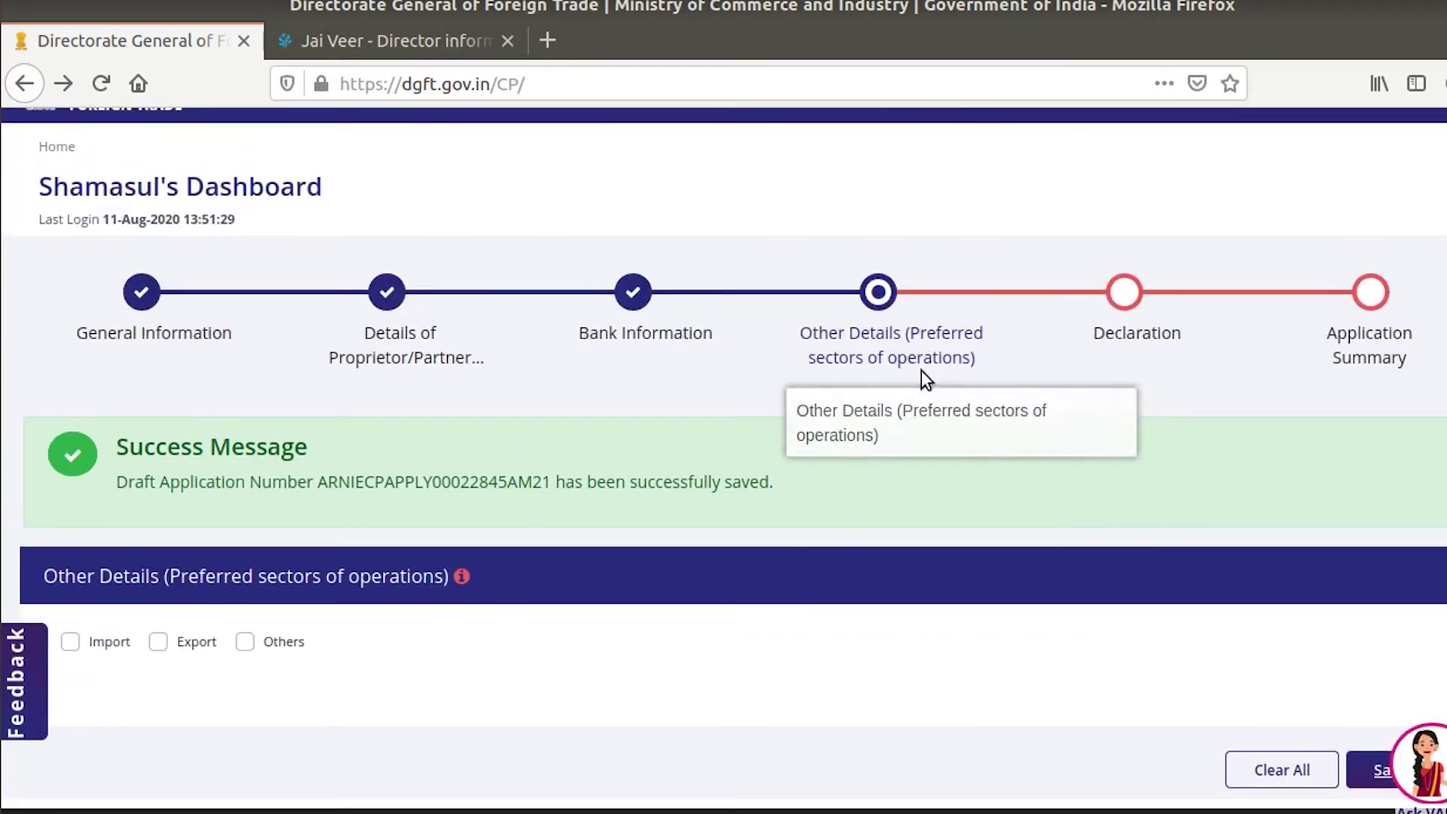
pyautogui.scroll(-1, 217, 666)
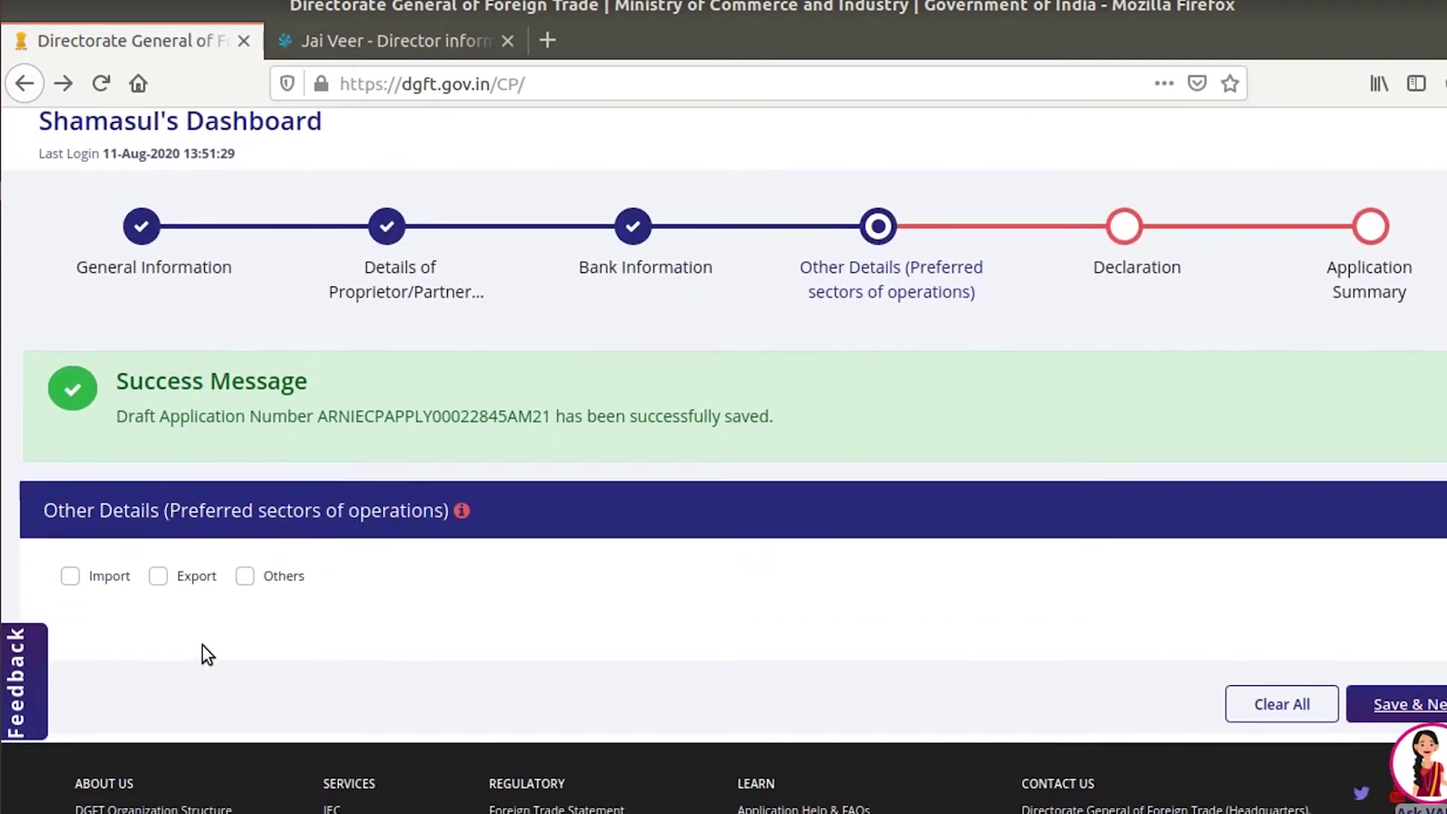
pyautogui.click(244, 576)
pyautogui.scroll(-4, 241, 371)
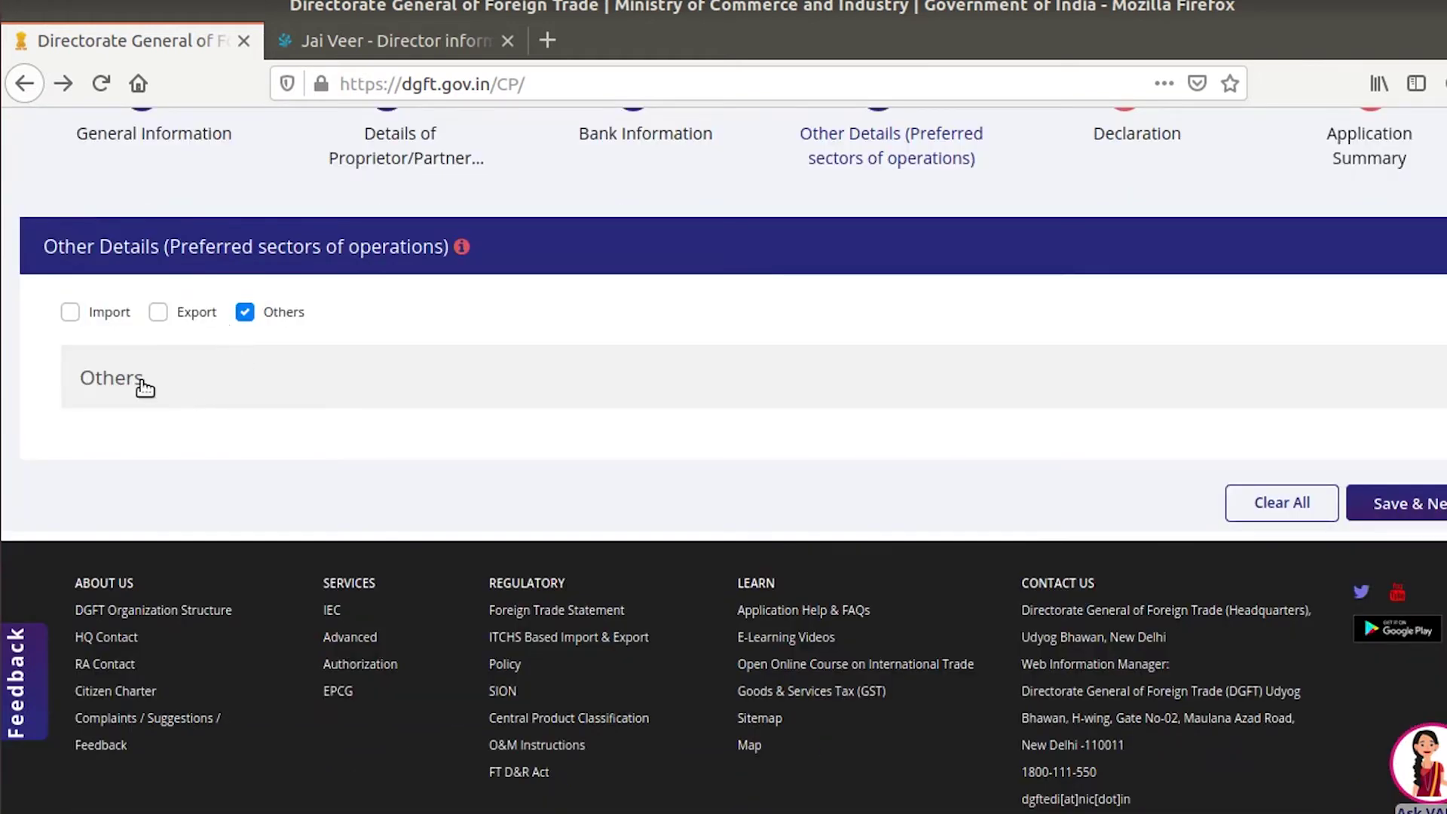
pyautogui.click(134, 383)
pyautogui.click(273, 467)
pyautogui.write('We provide freight ')
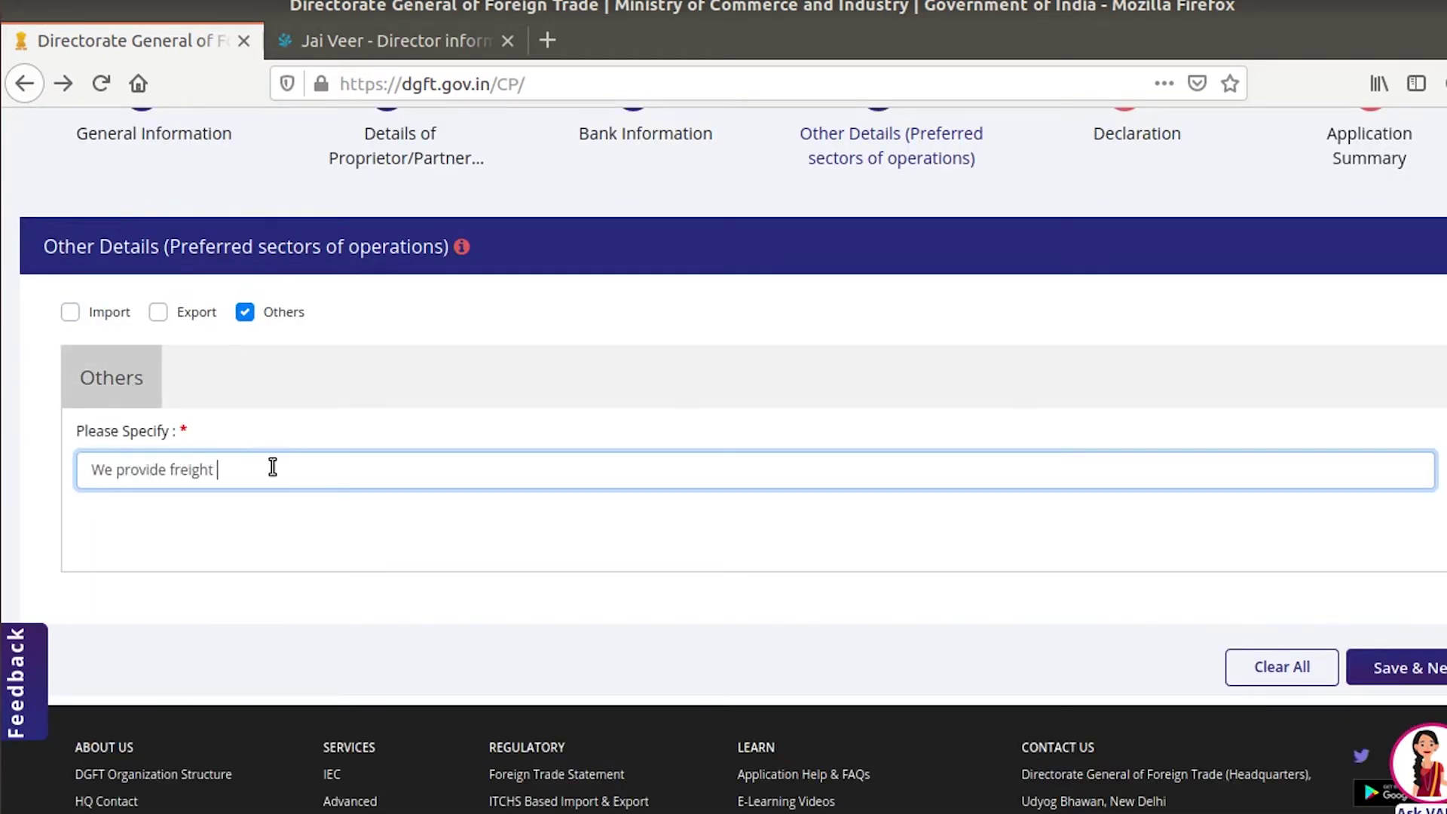
pyautogui.write('forwarding sercices for importers and exporters')
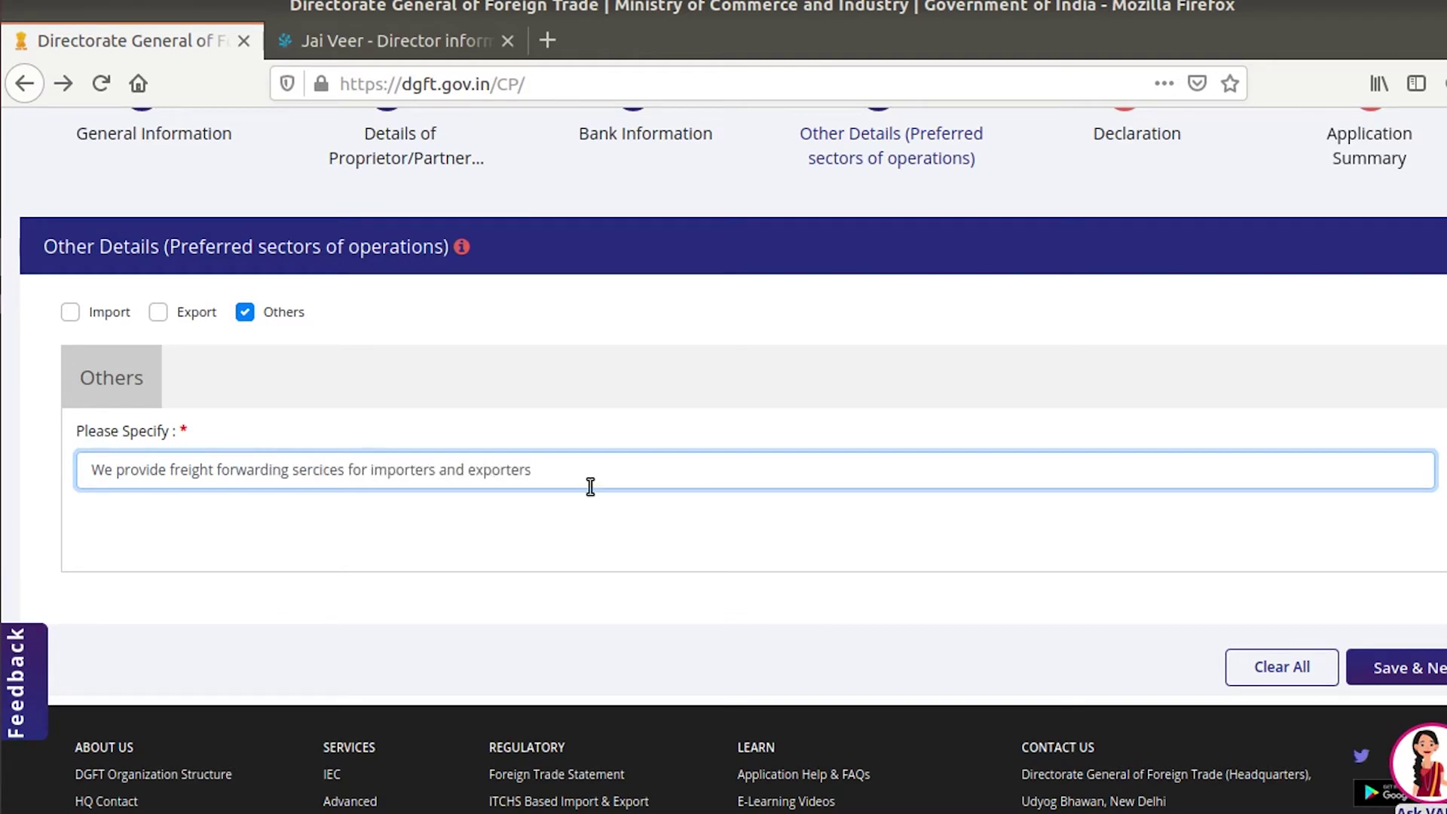
# Add Export as a preferred sector with Services selected and Goods left unticked.
pyautogui.scroll(3, 590, 486)
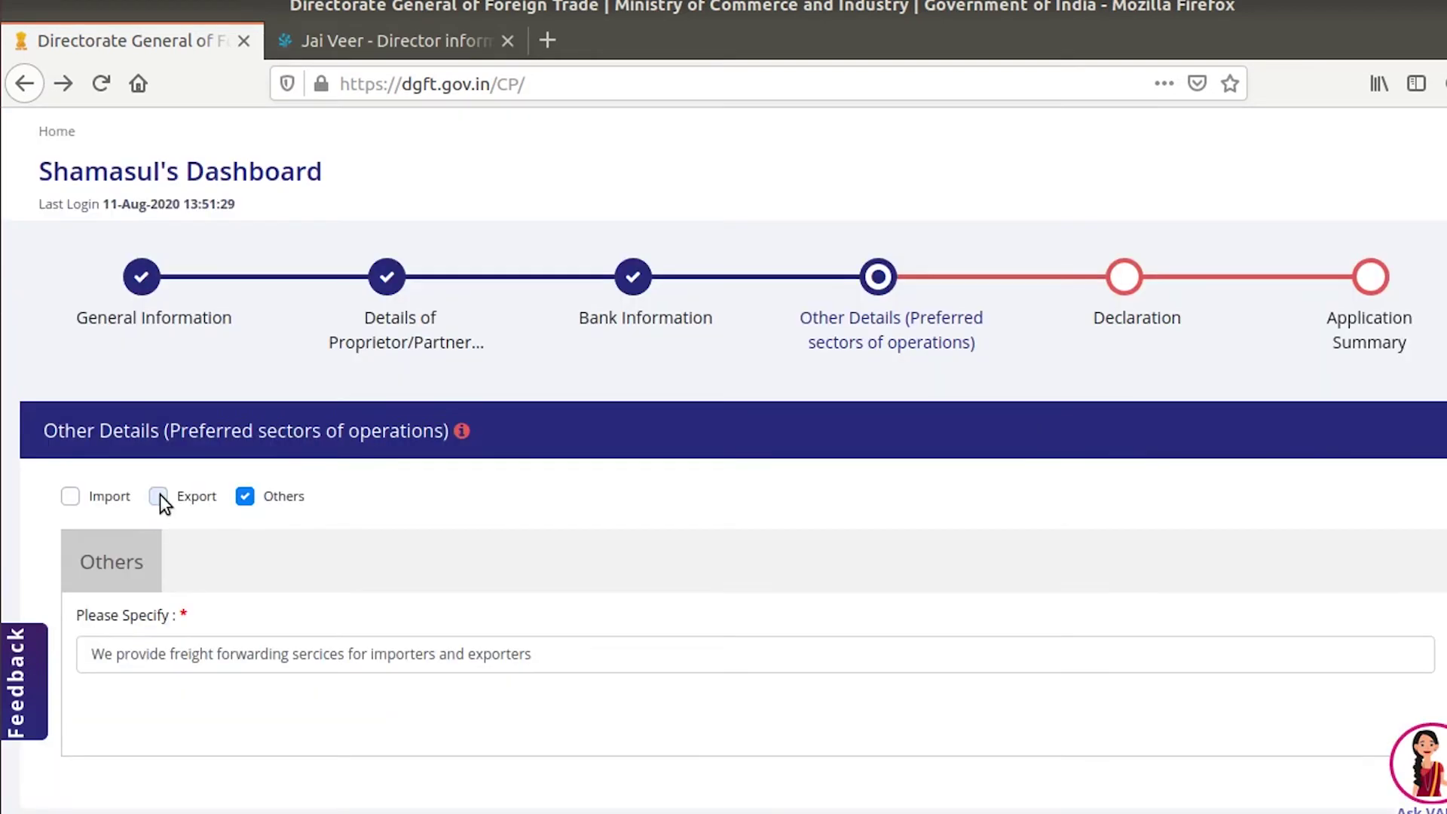
pyautogui.click(159, 496)
pyautogui.click(140, 565)
pyautogui.scroll(-3, 142, 593)
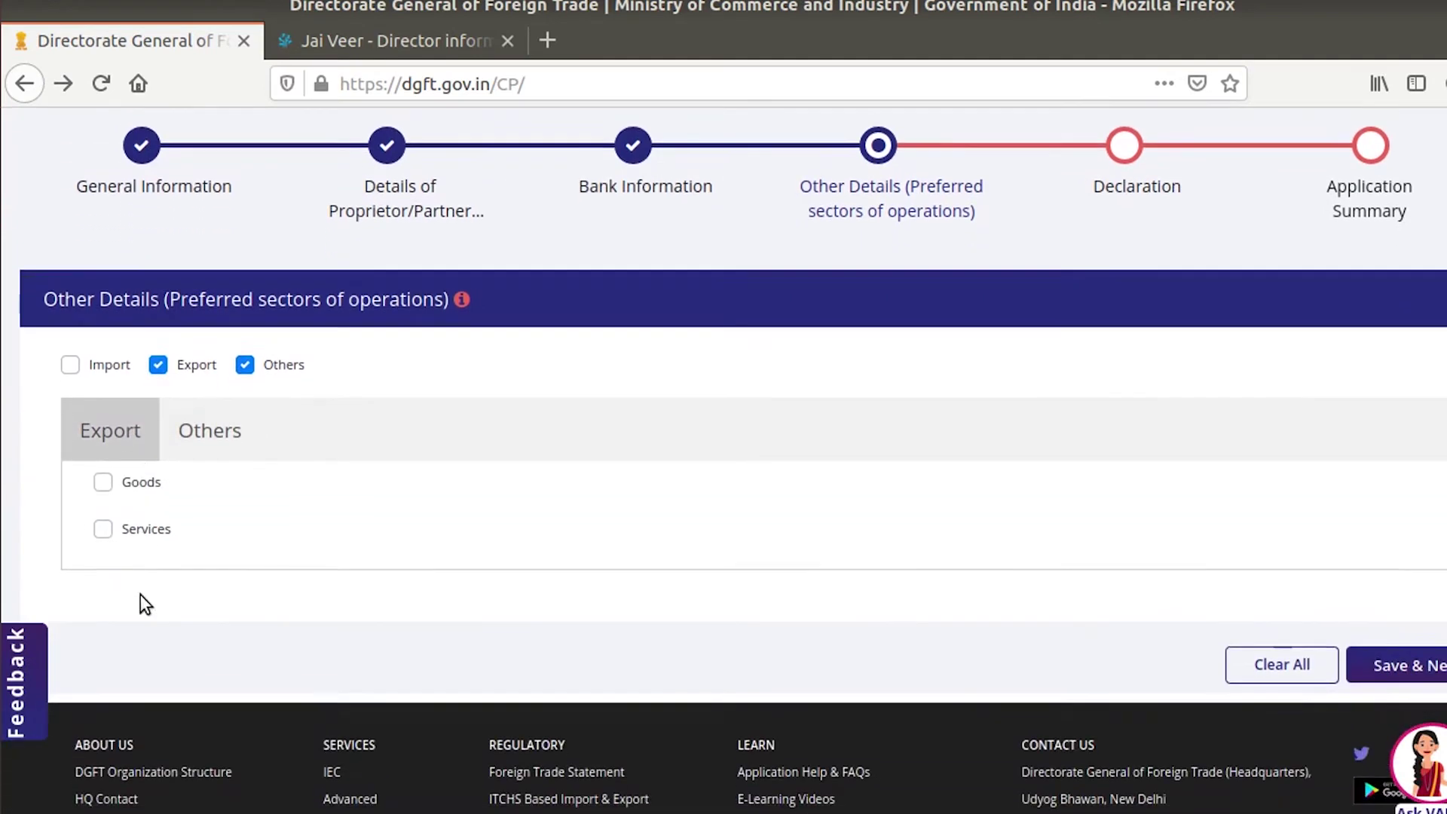
pyautogui.click(104, 527)
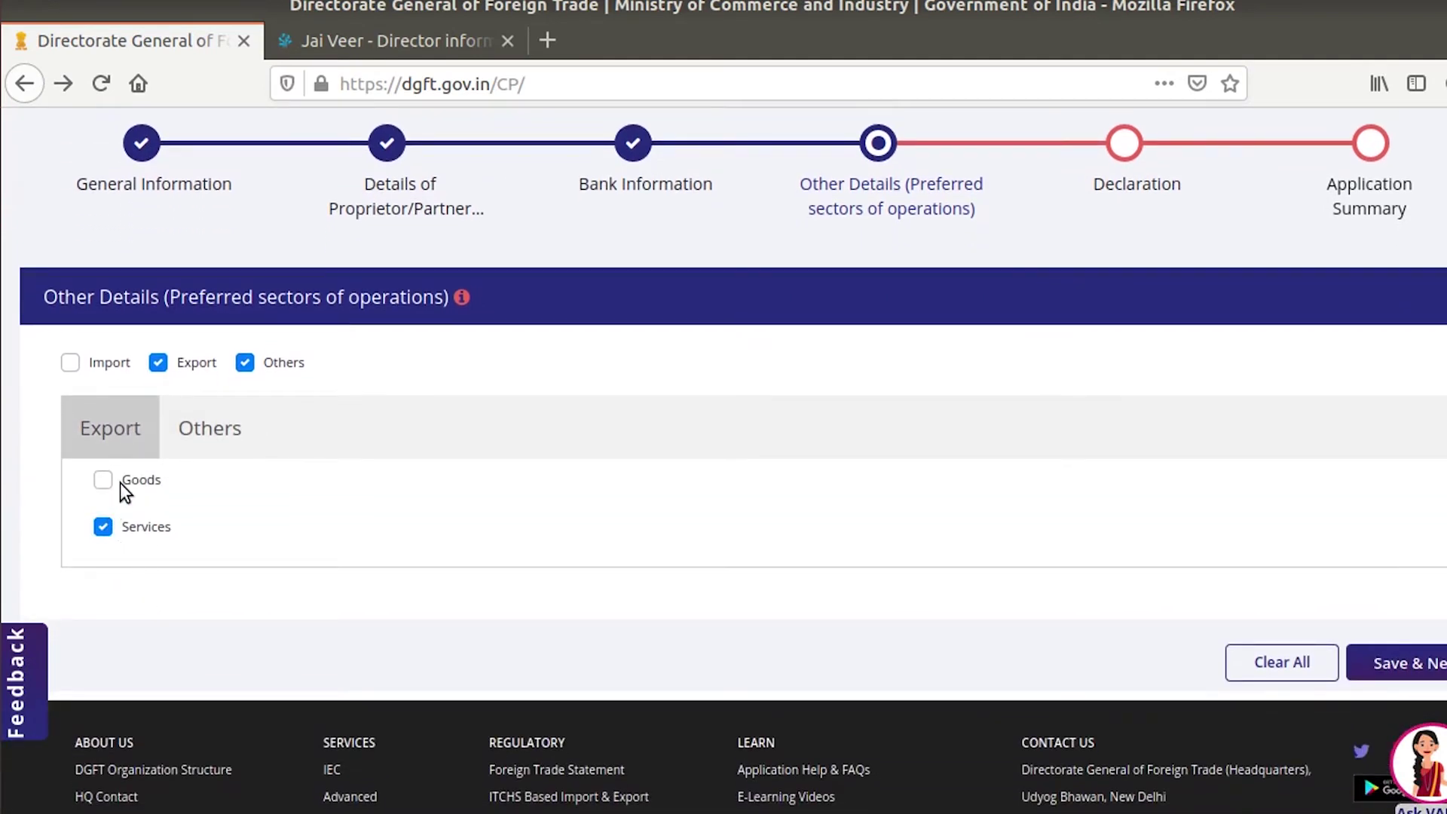
pyautogui.click(104, 478)
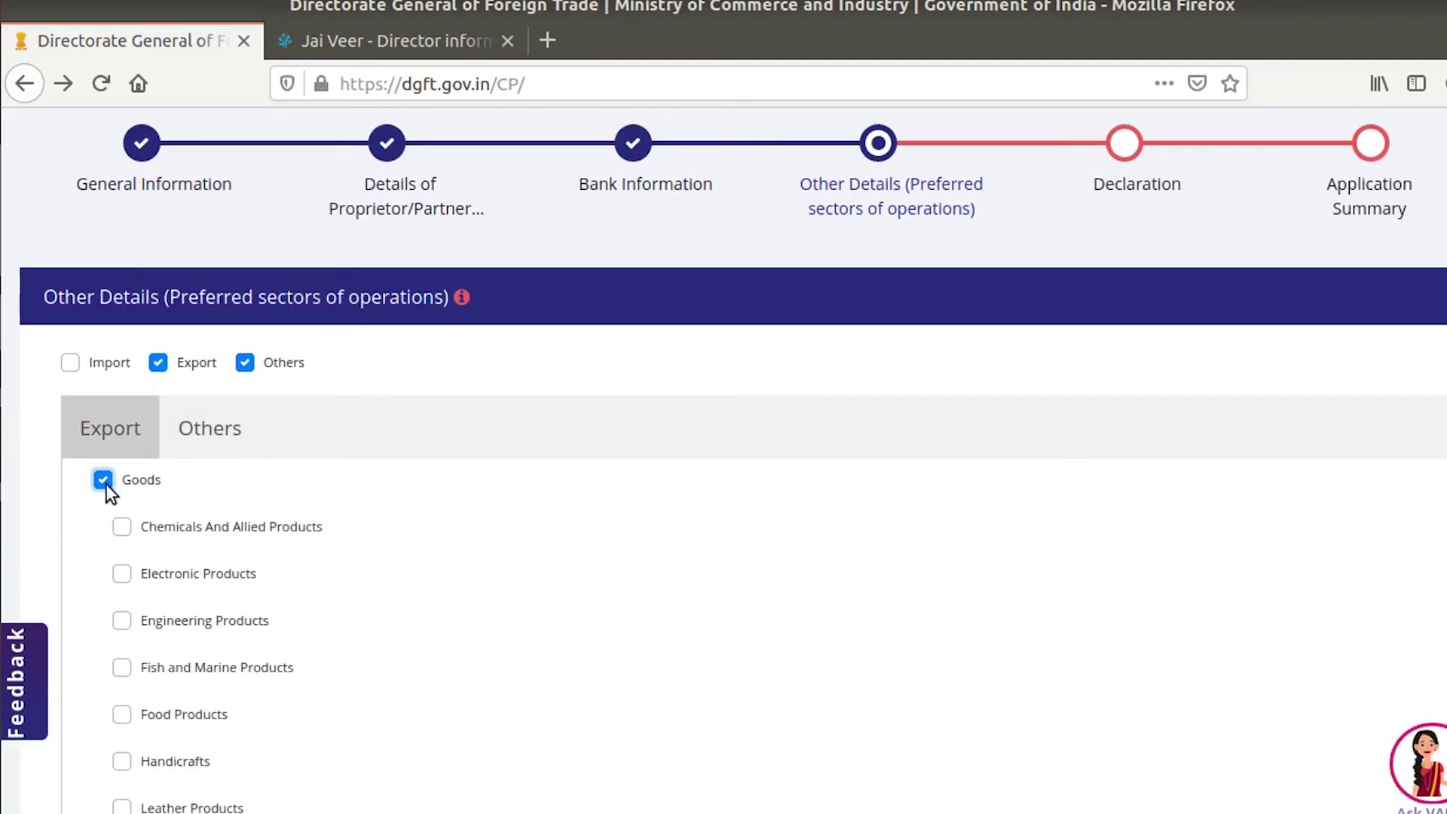
pyautogui.click(104, 480)
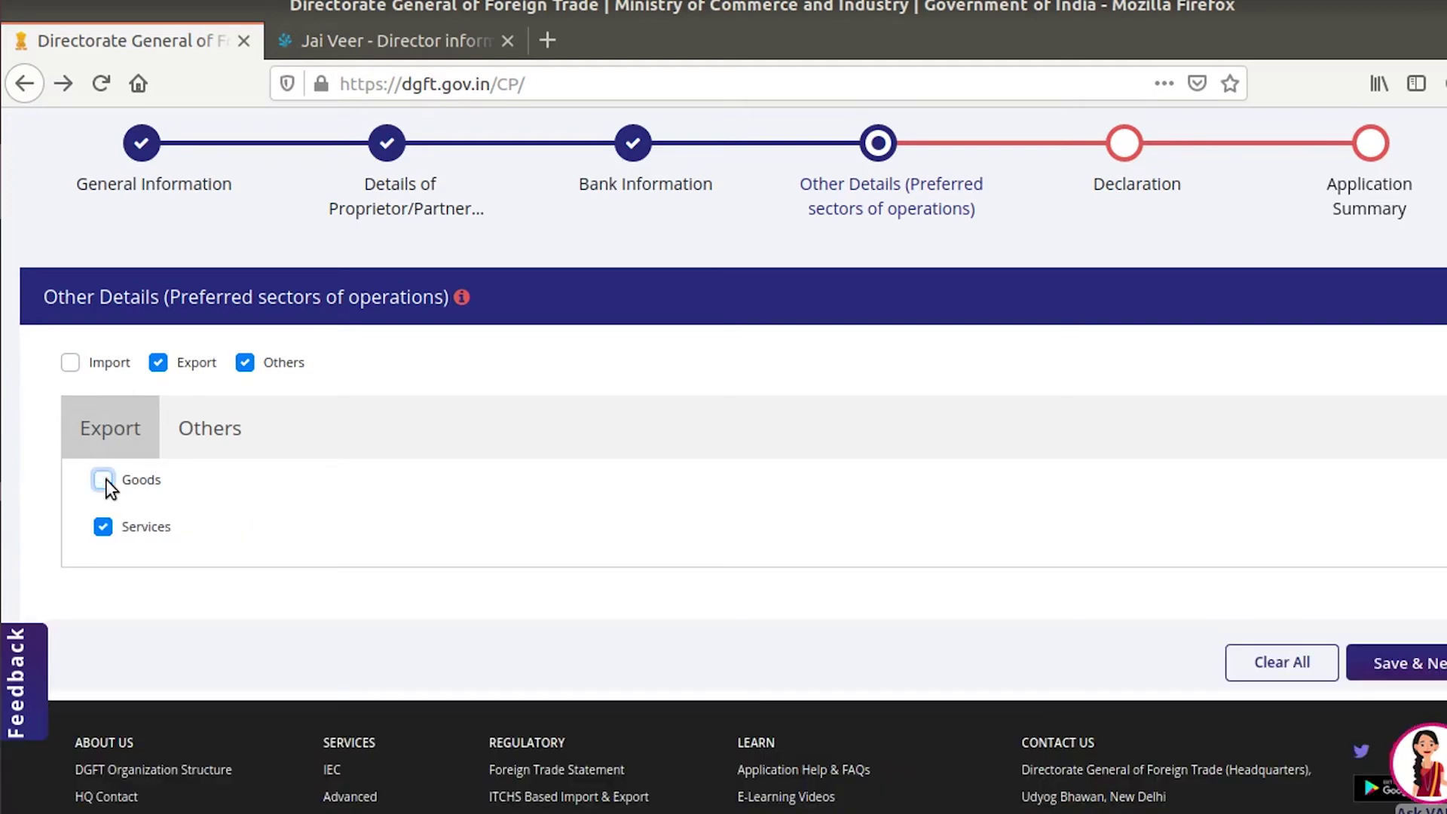
# Add Import with its product categories and save the preferred sectors.
pyautogui.click(71, 362)
pyautogui.click(98, 428)
pyautogui.scroll(-1, 191, 603)
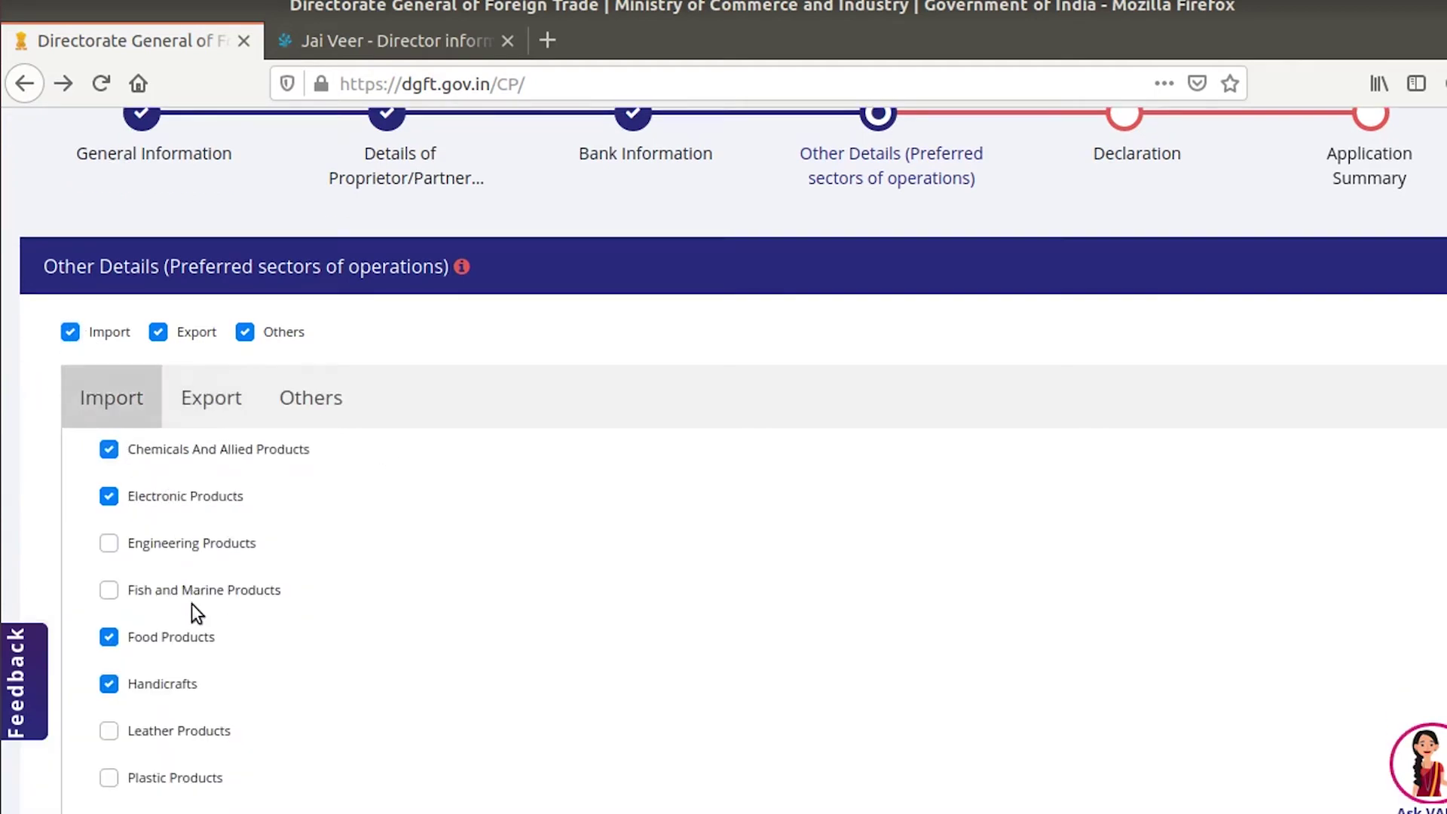
pyautogui.scroll(-10, 192, 603)
pyautogui.scroll(12, 190, 600)
pyautogui.scroll(-1, 190, 600)
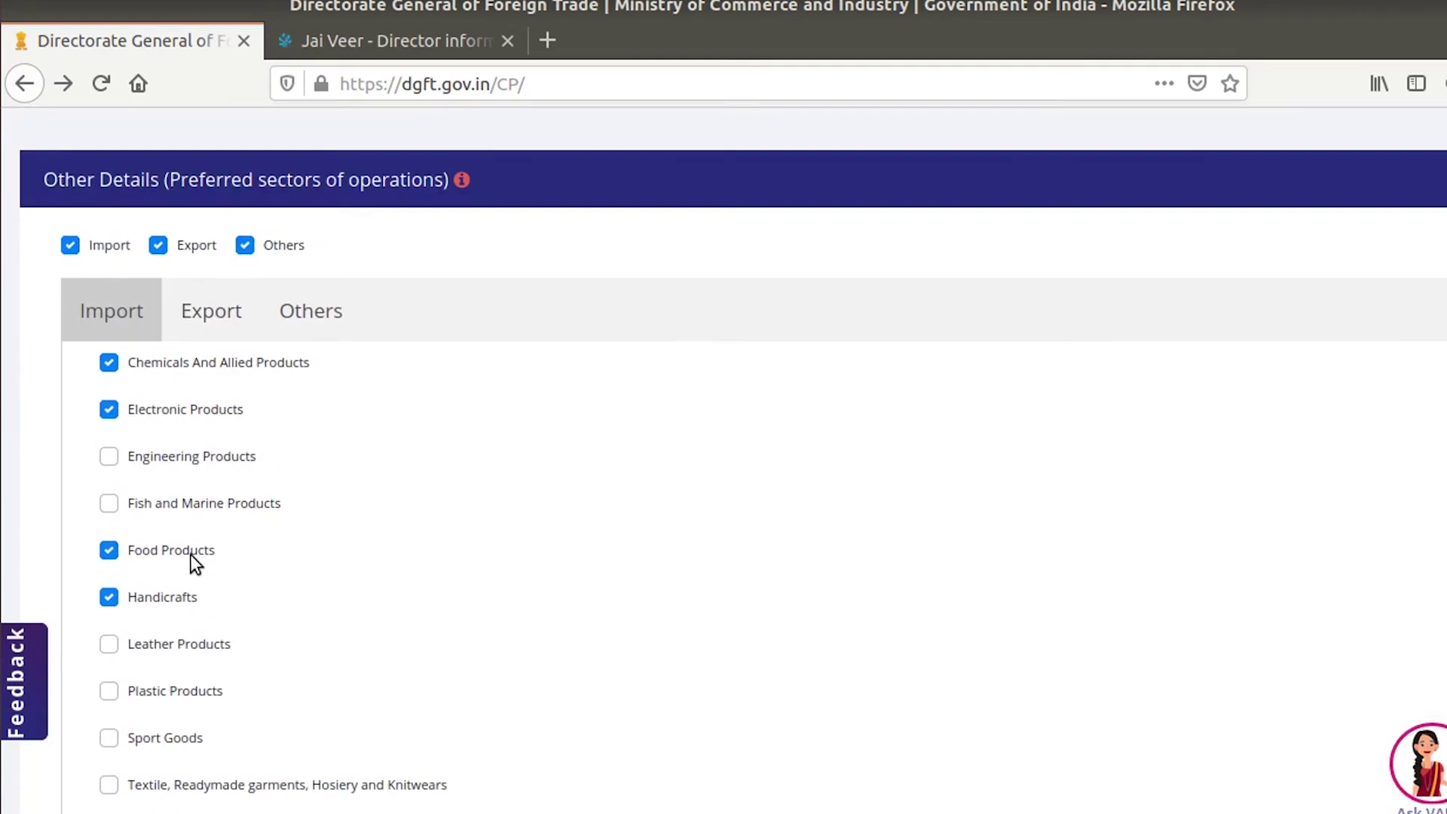
pyautogui.scroll(-8, 371, 639)
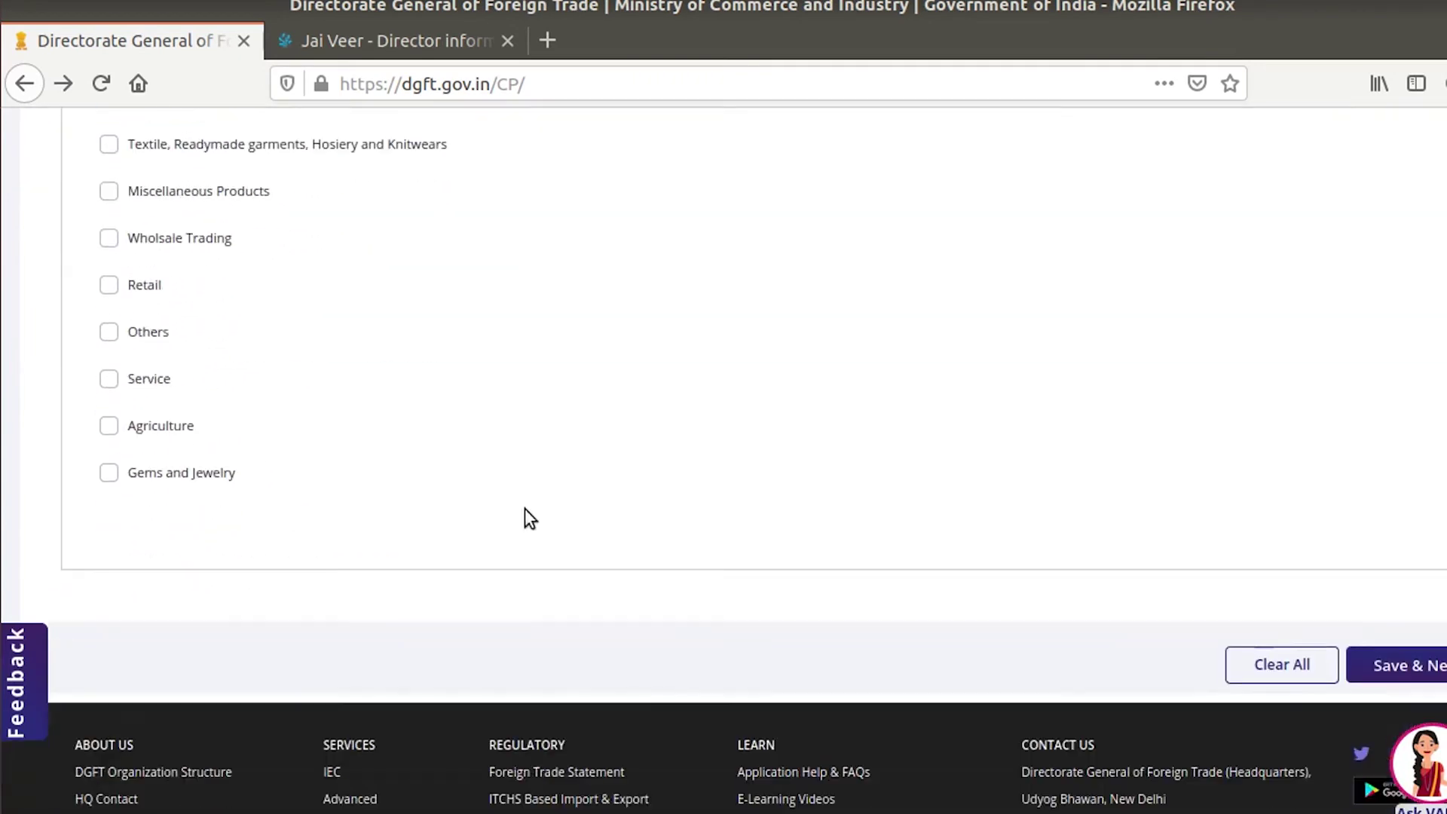
pyautogui.click(1423, 638)
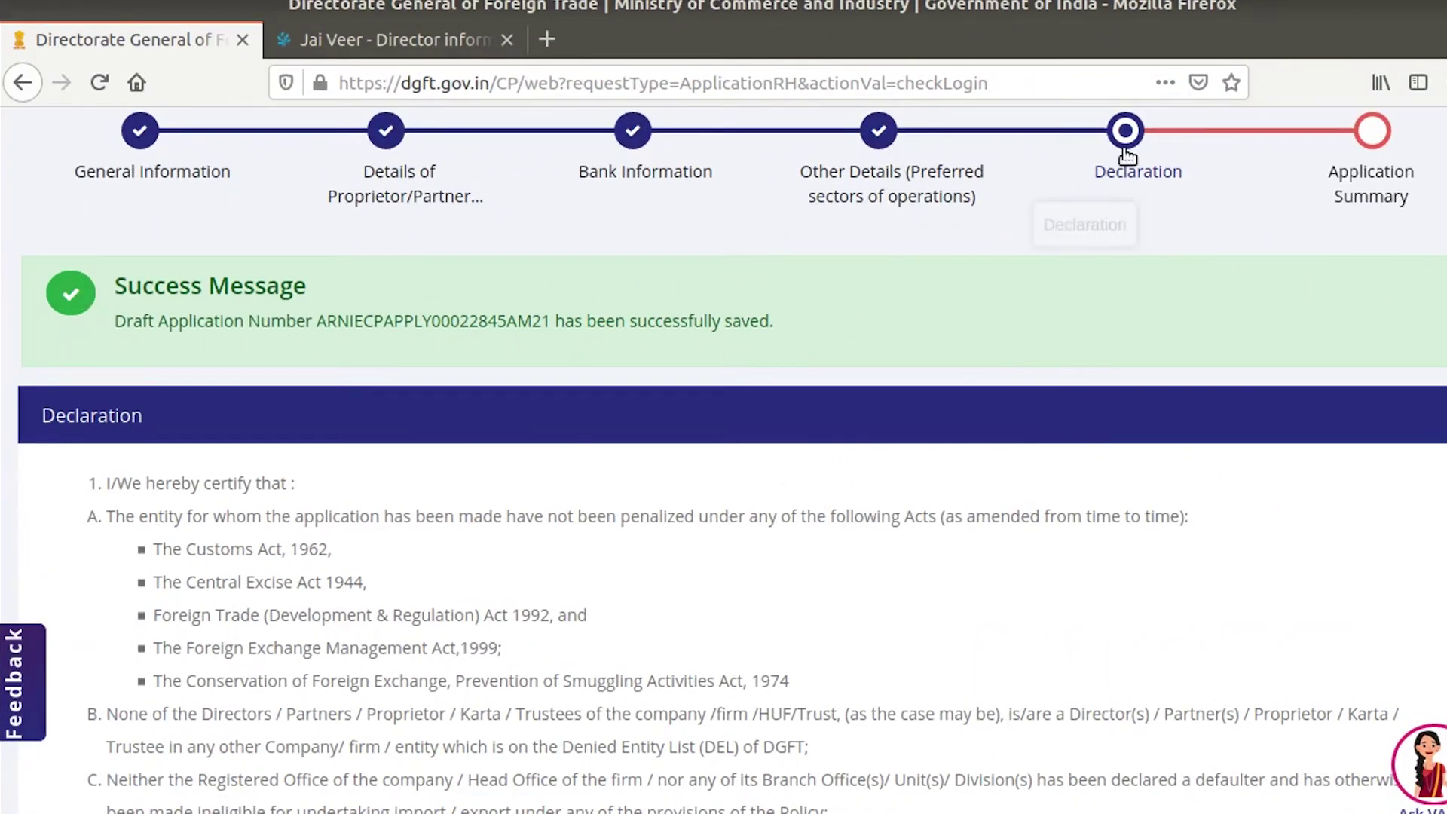
# Accept the declaration and undertaking and enter 'Dwara' as the place.
pyautogui.scroll(-2, 242, 569)
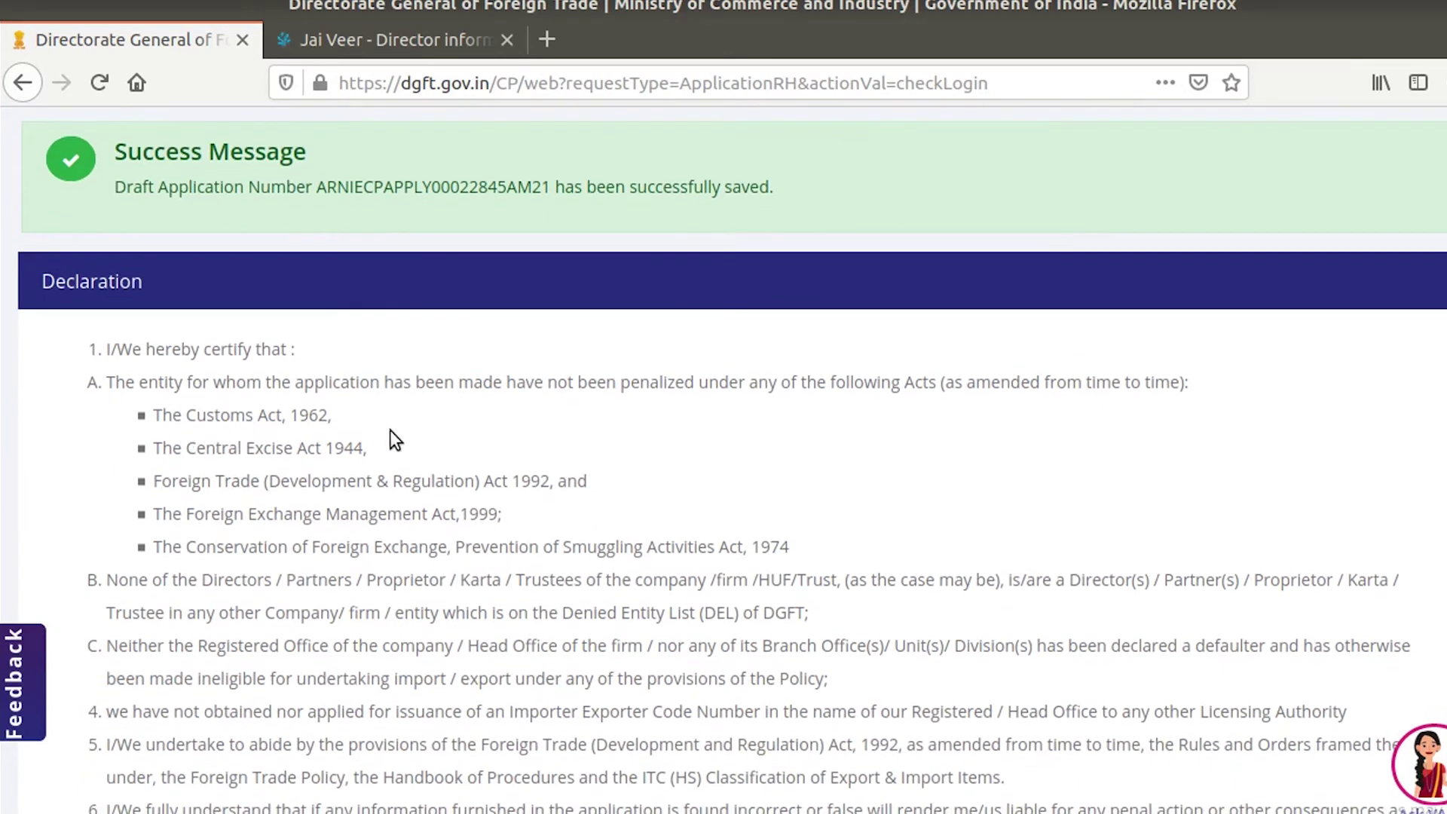
pyautogui.scroll(-4, 362, 621)
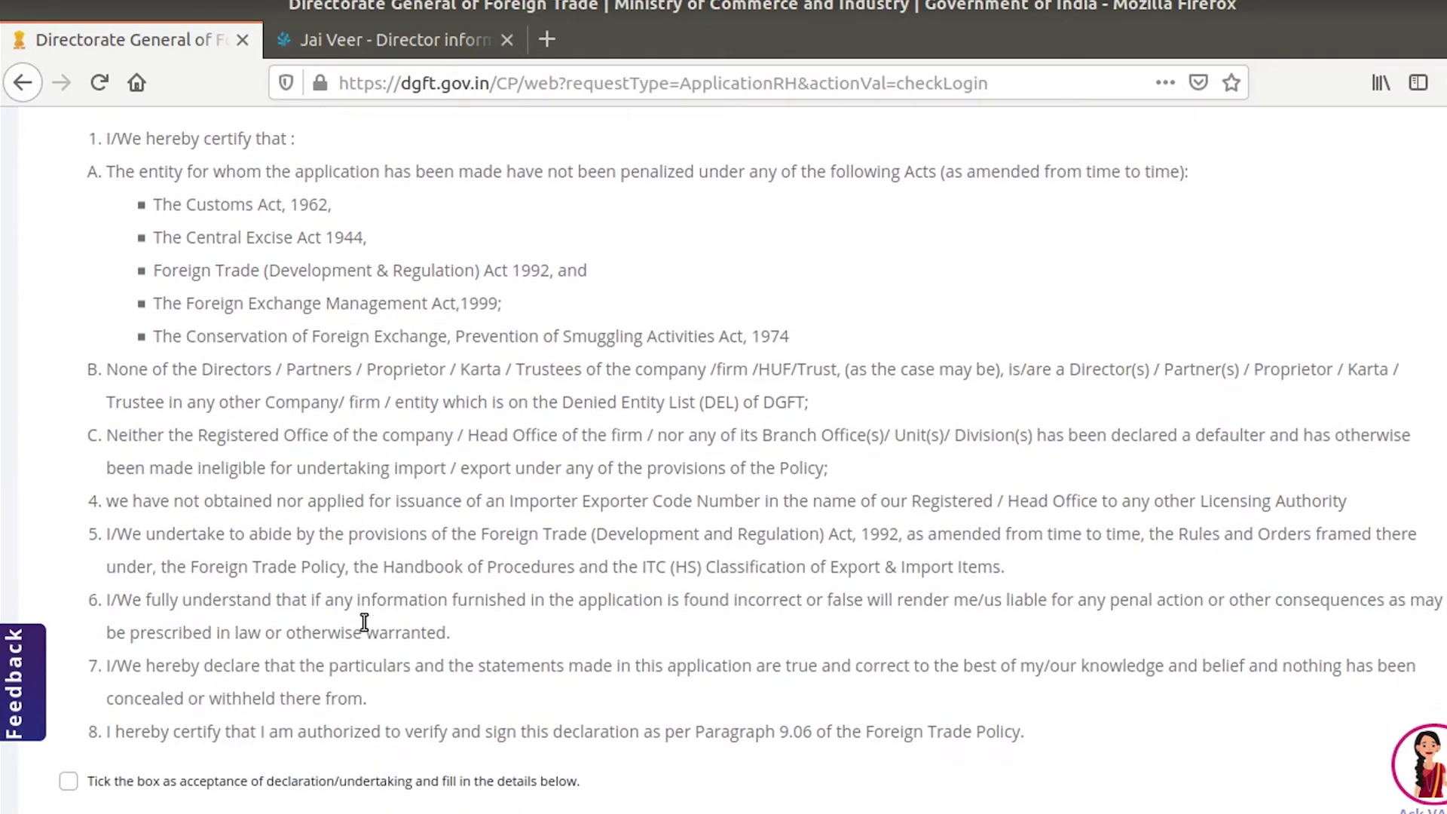
pyautogui.scroll(-2, 361, 620)
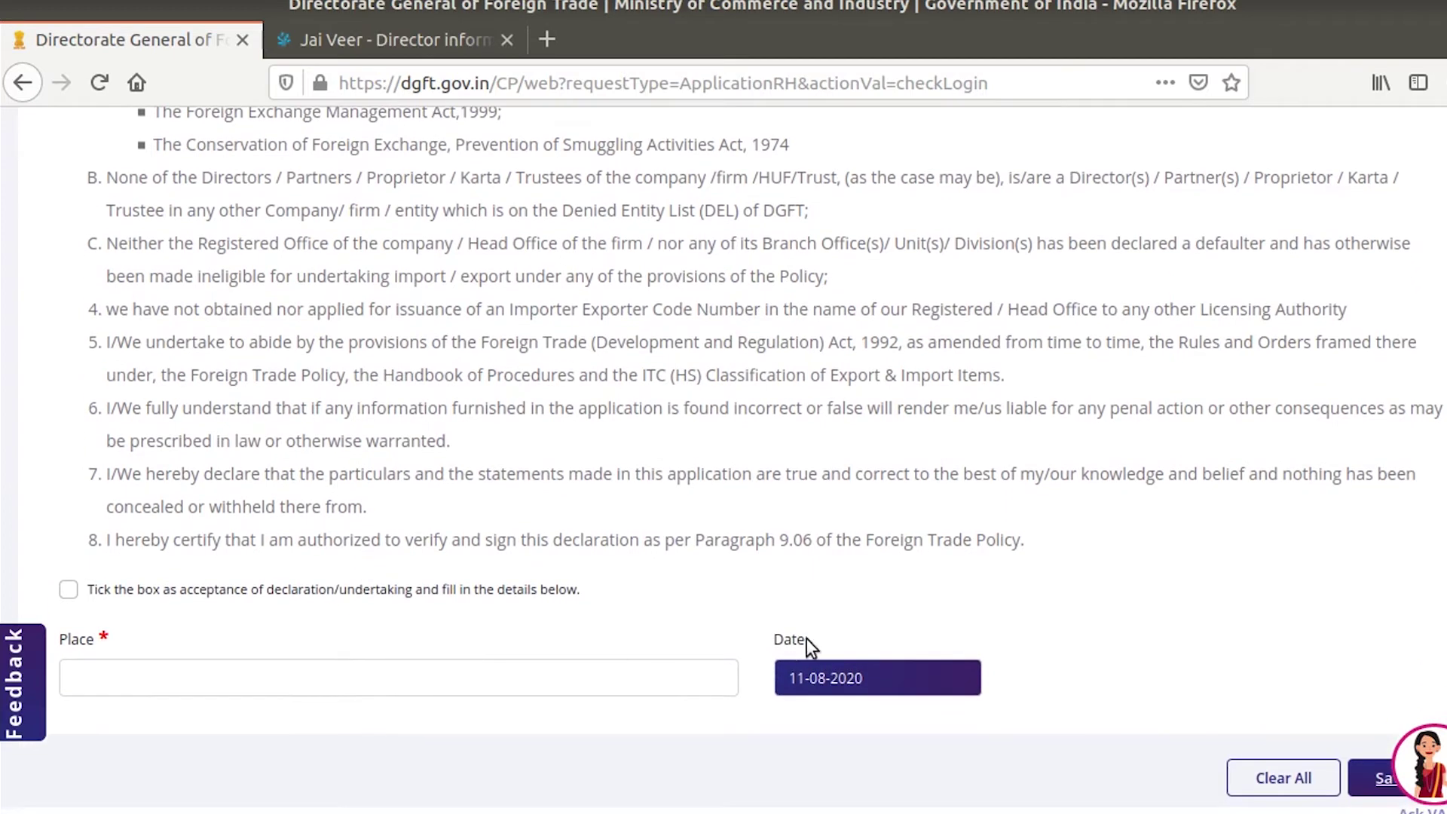
pyautogui.click(68, 590)
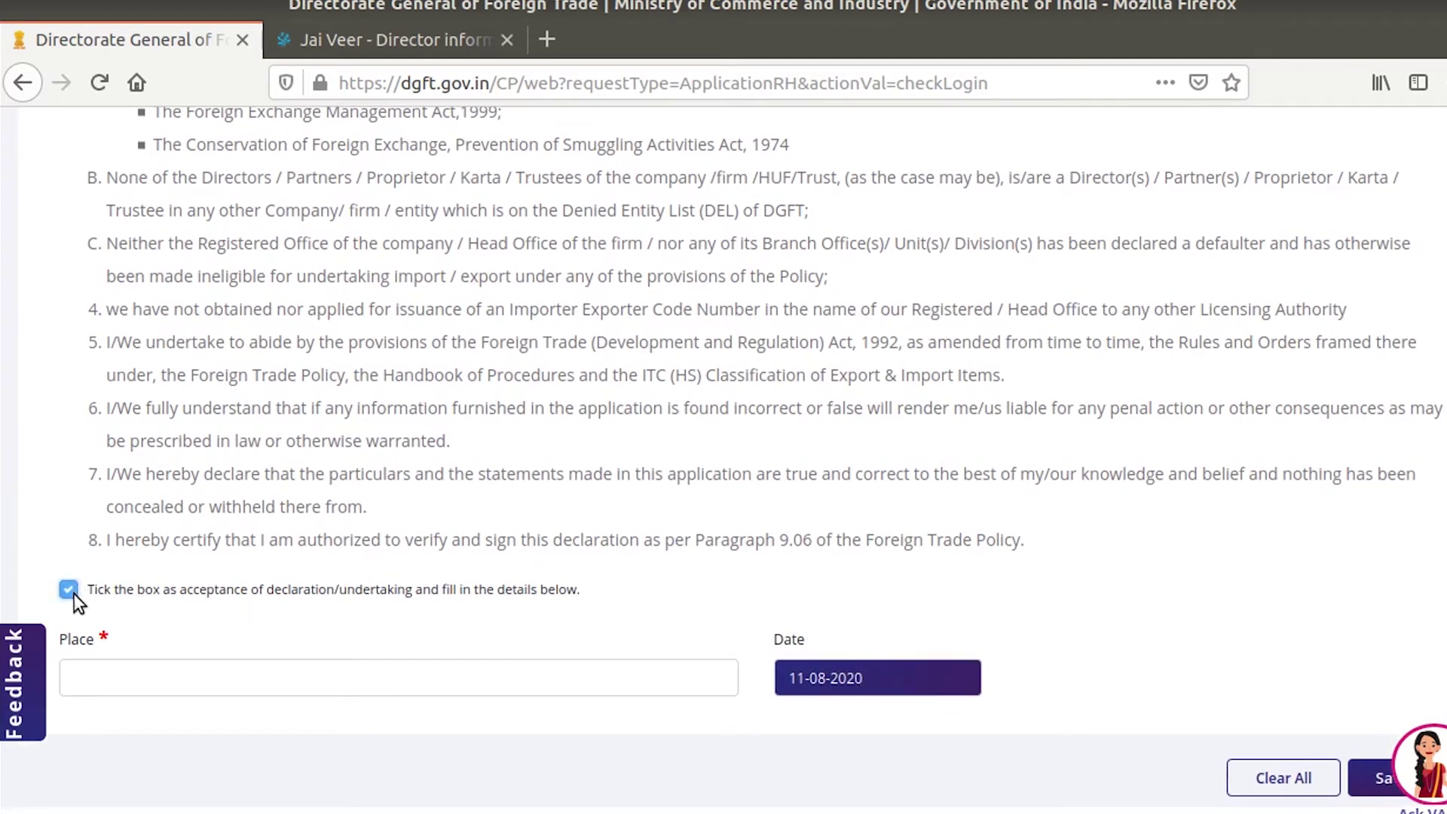
pyautogui.click(179, 683)
pyautogui.write('Dw')
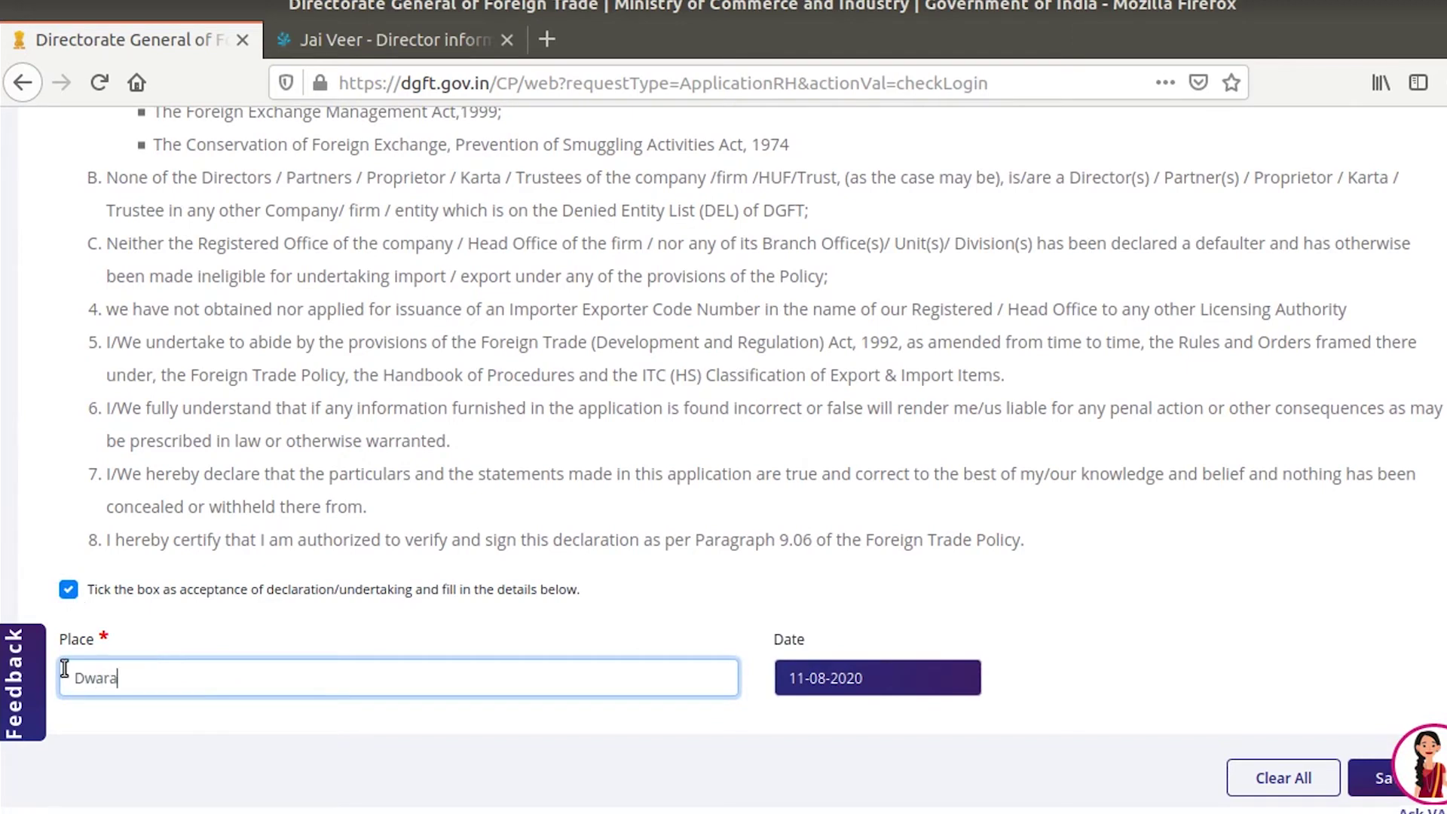
pyautogui.write('ara')
pyautogui.scroll(-3, 723, 452)
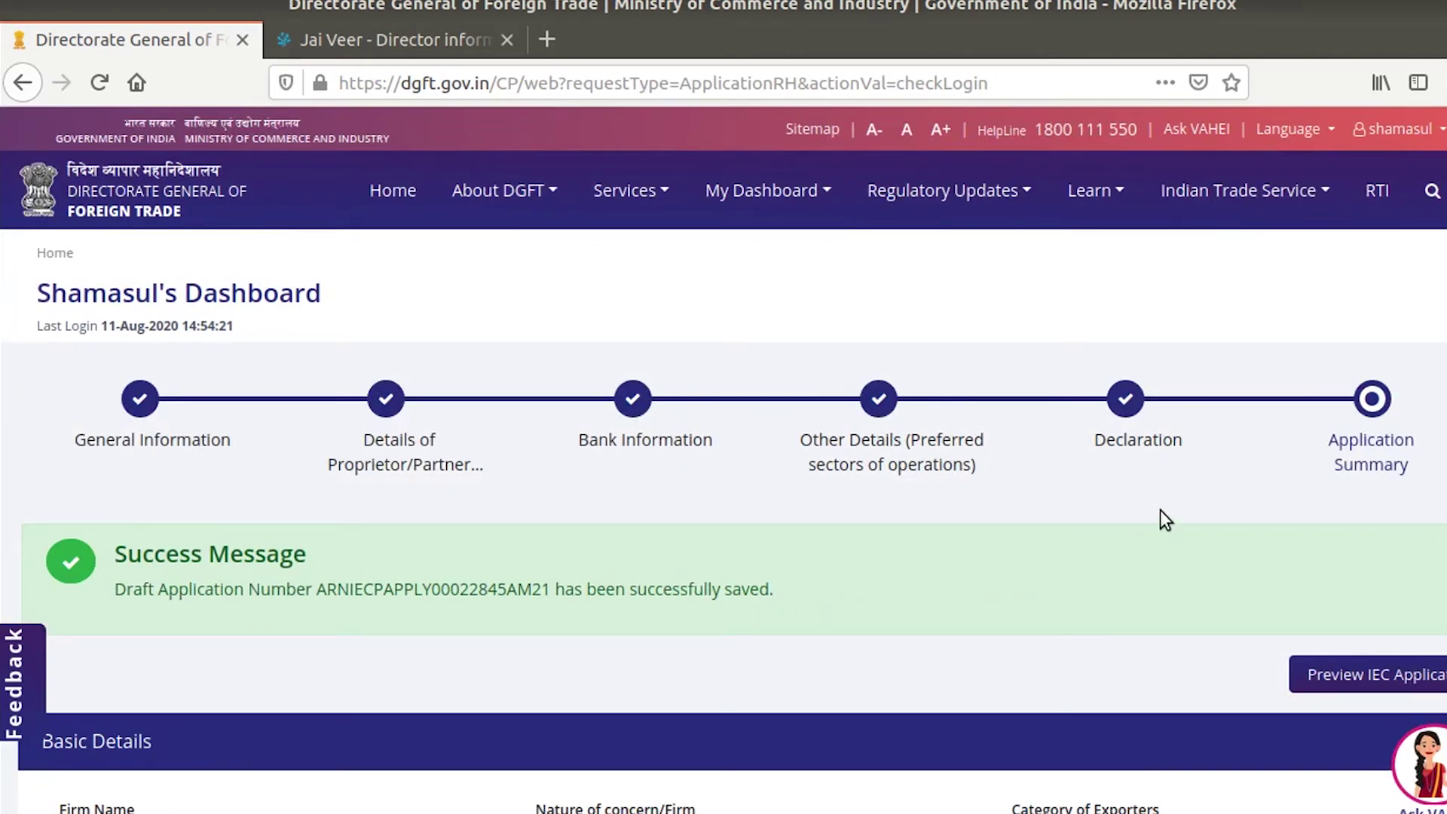
# Review the application summary down to the Rs. 500 ANF-2K fee and start signing.
pyautogui.scroll(-1, 1178, 541)
pyautogui.scroll(-2, 1327, 520)
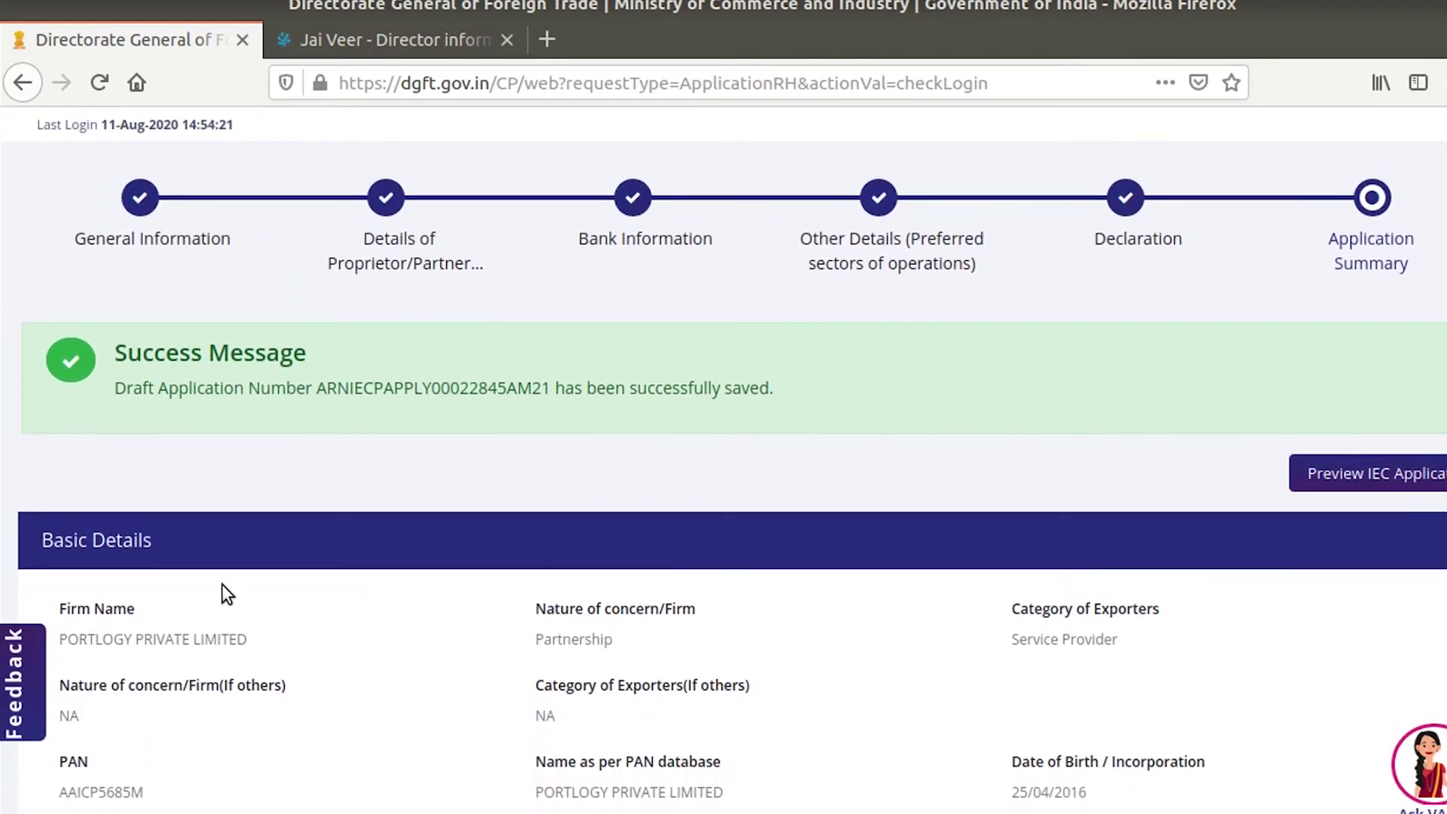
pyautogui.scroll(-10, 227, 588)
pyautogui.scroll(-17, 291, 550)
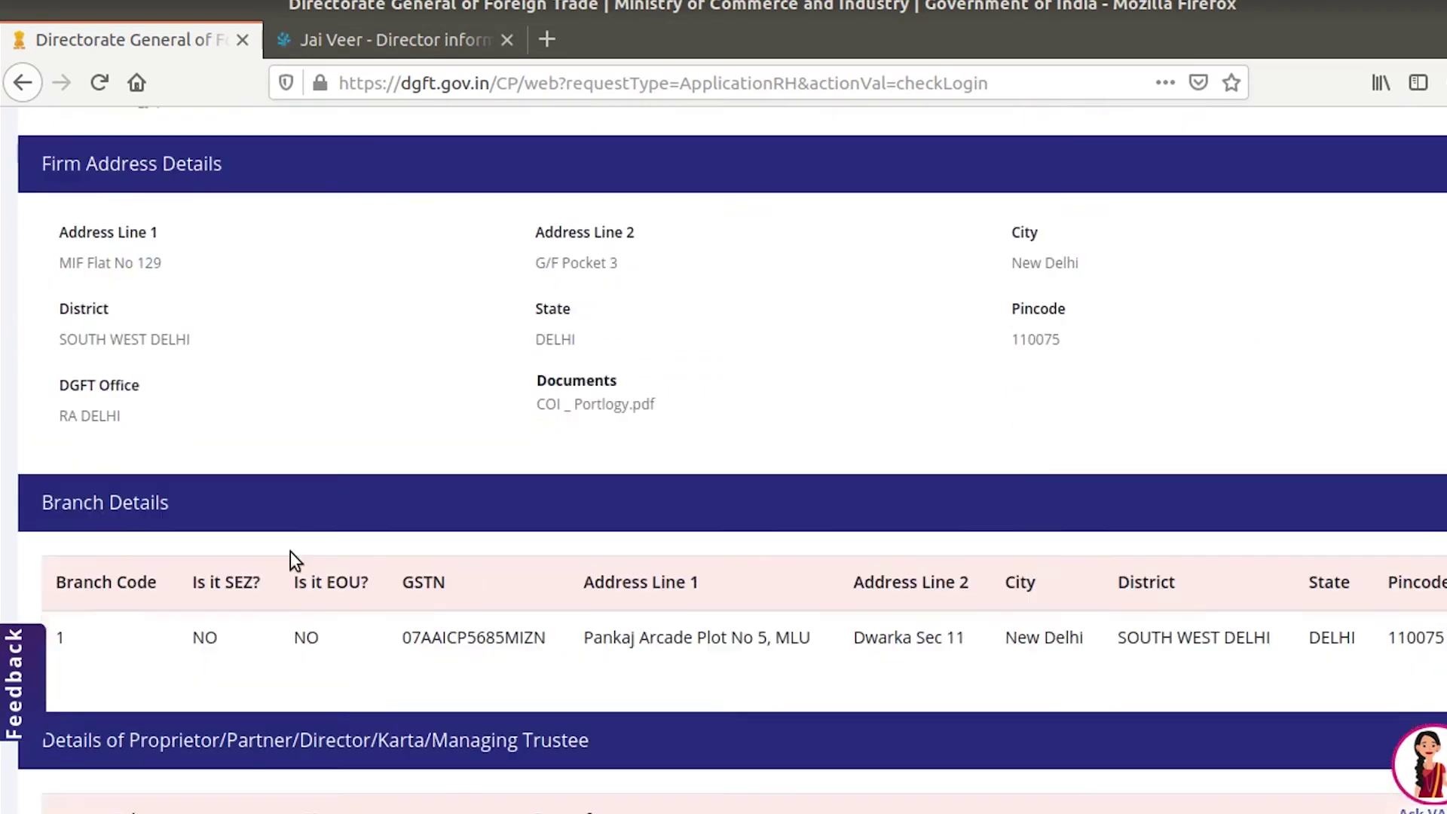
pyautogui.scroll(-12, 296, 550)
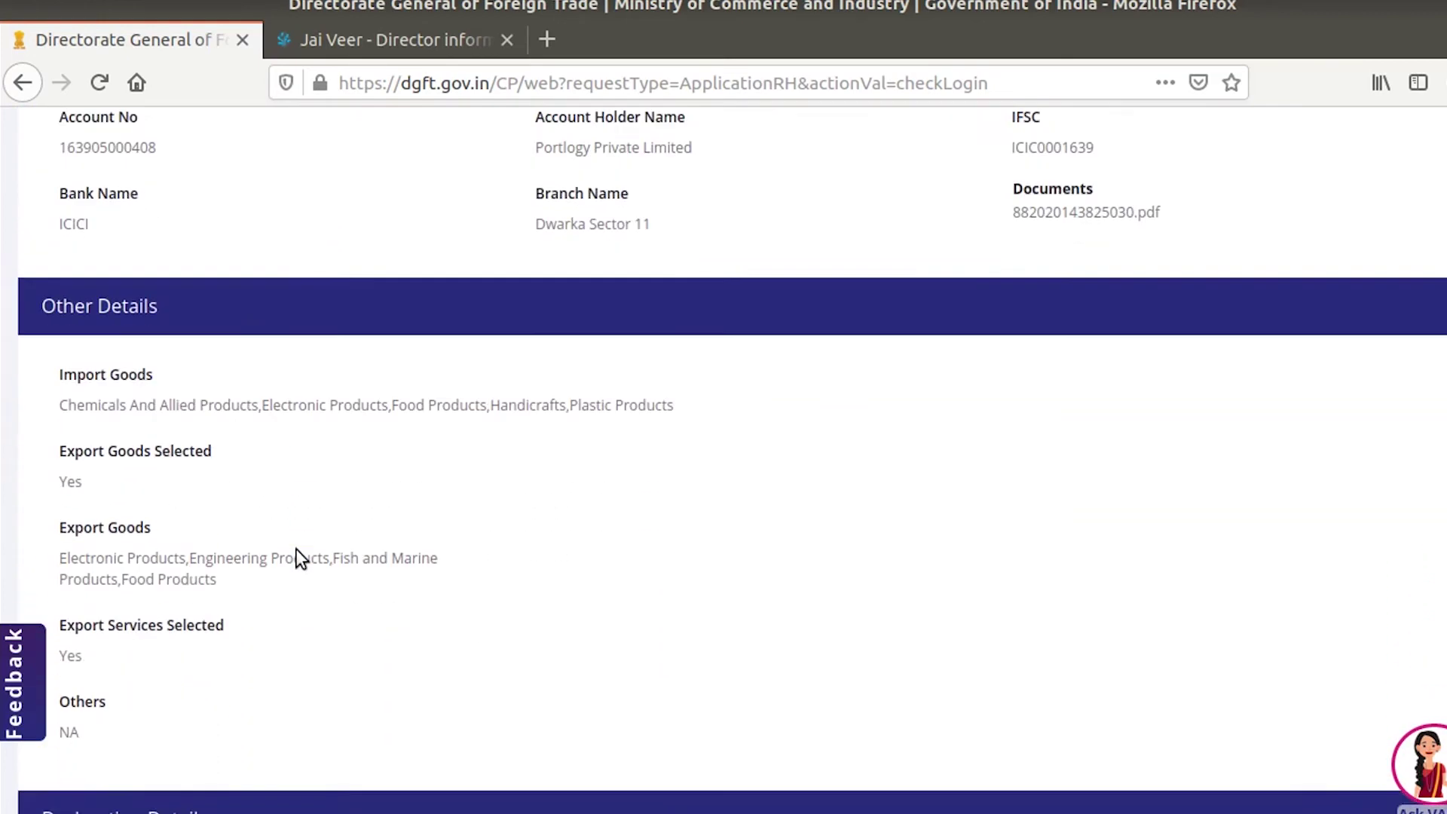
pyautogui.scroll(-11, 297, 554)
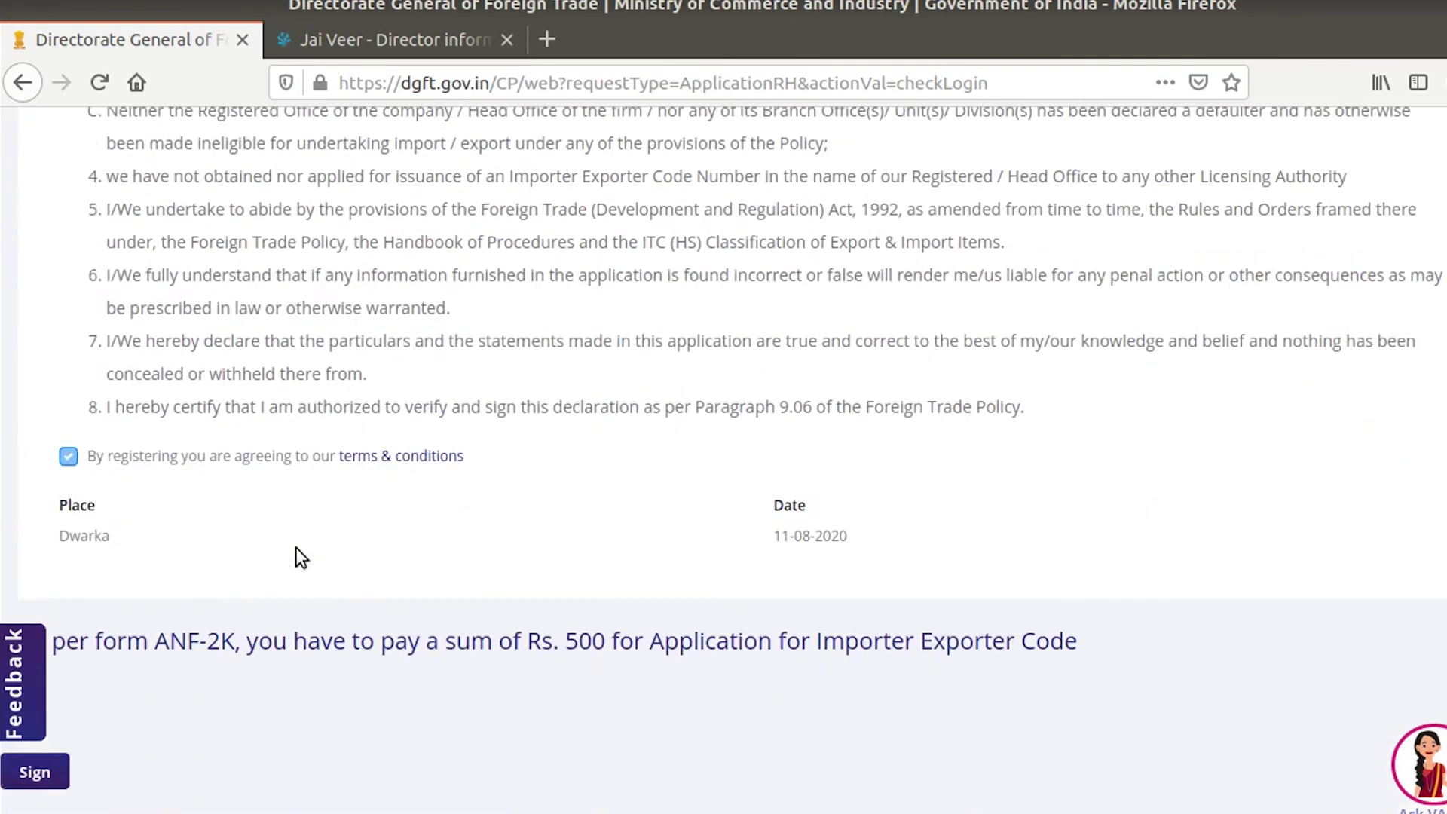
pyautogui.scroll(1, 122, 597)
pyautogui.moveTo(446, 600); pyautogui.dragTo(608, 599)
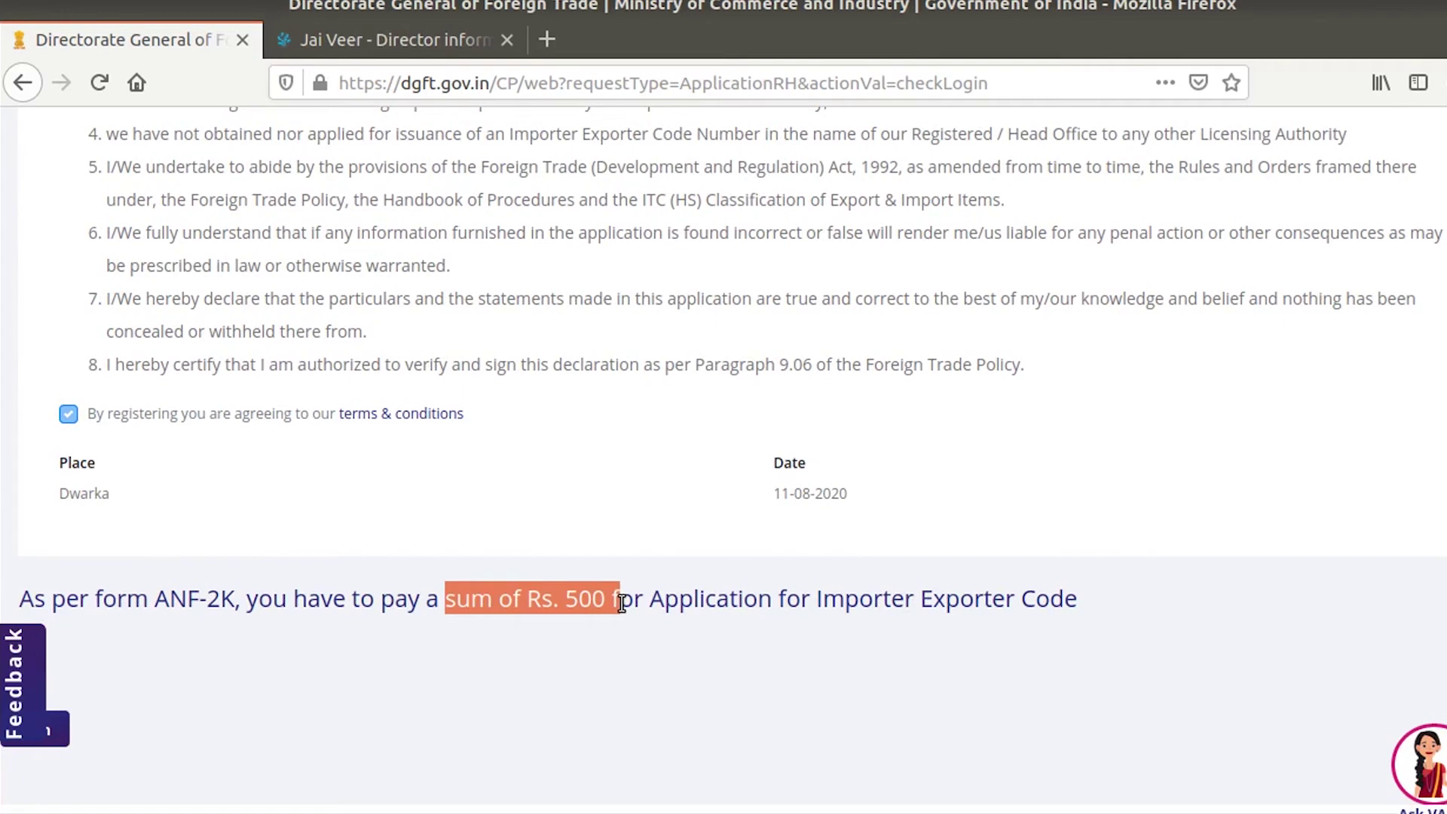
pyautogui.click(618, 629)
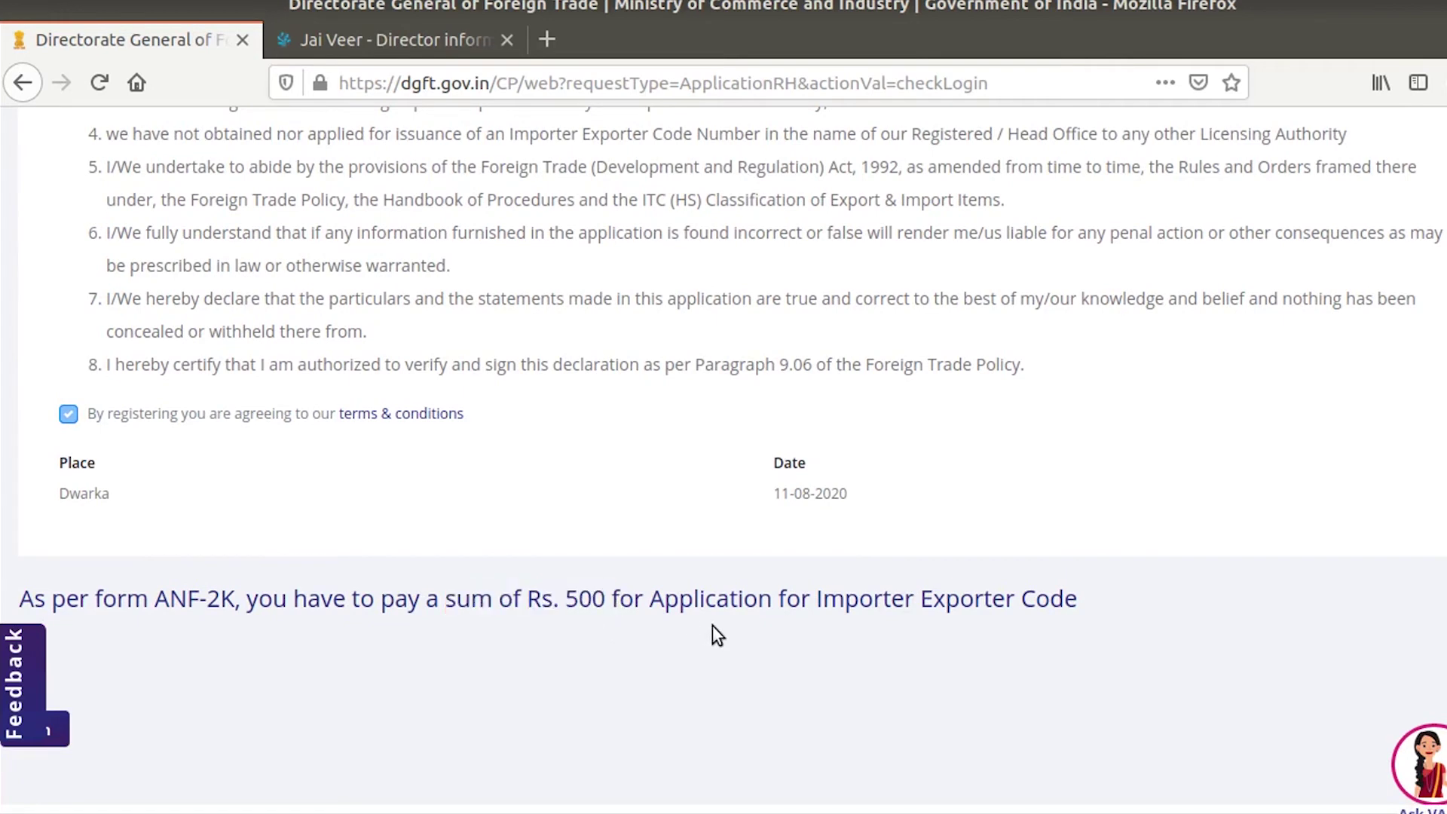
pyautogui.scroll(-3, 1248, 611)
pyautogui.click(37, 461)
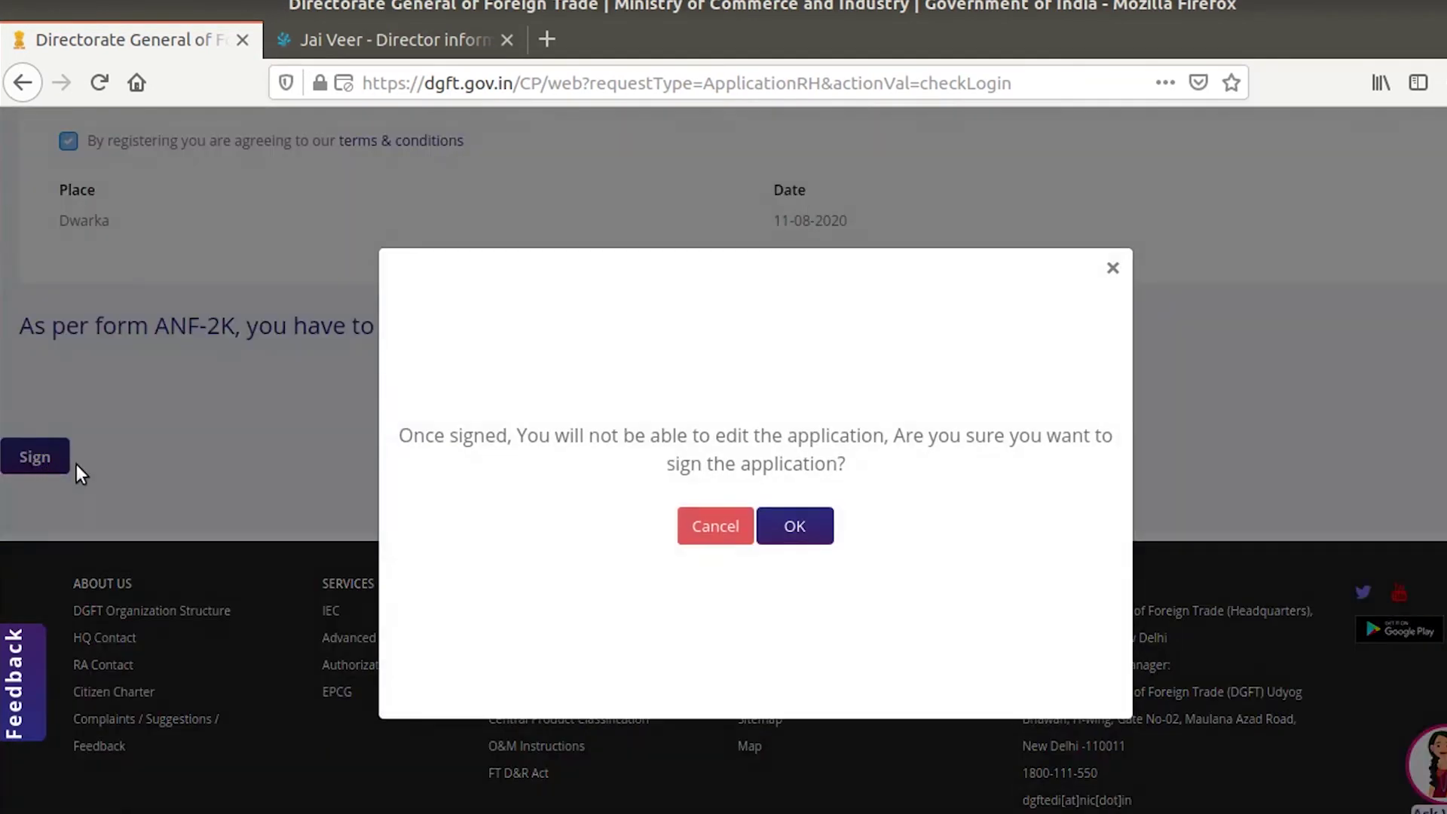
# Confirm signing the application and choose Aadhaar e-Sign.
pyautogui.click(793, 529)
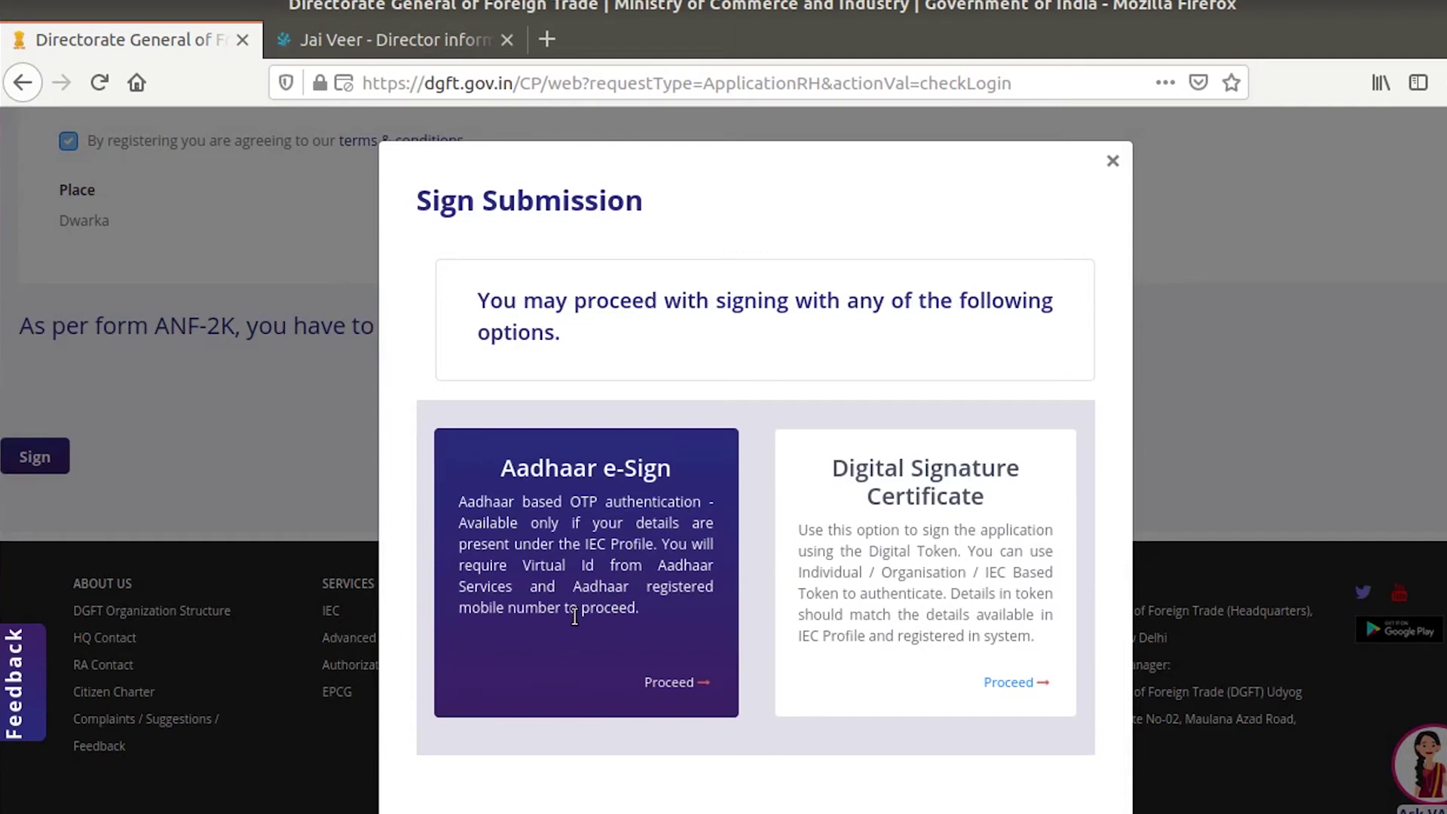
pyautogui.click(607, 580)
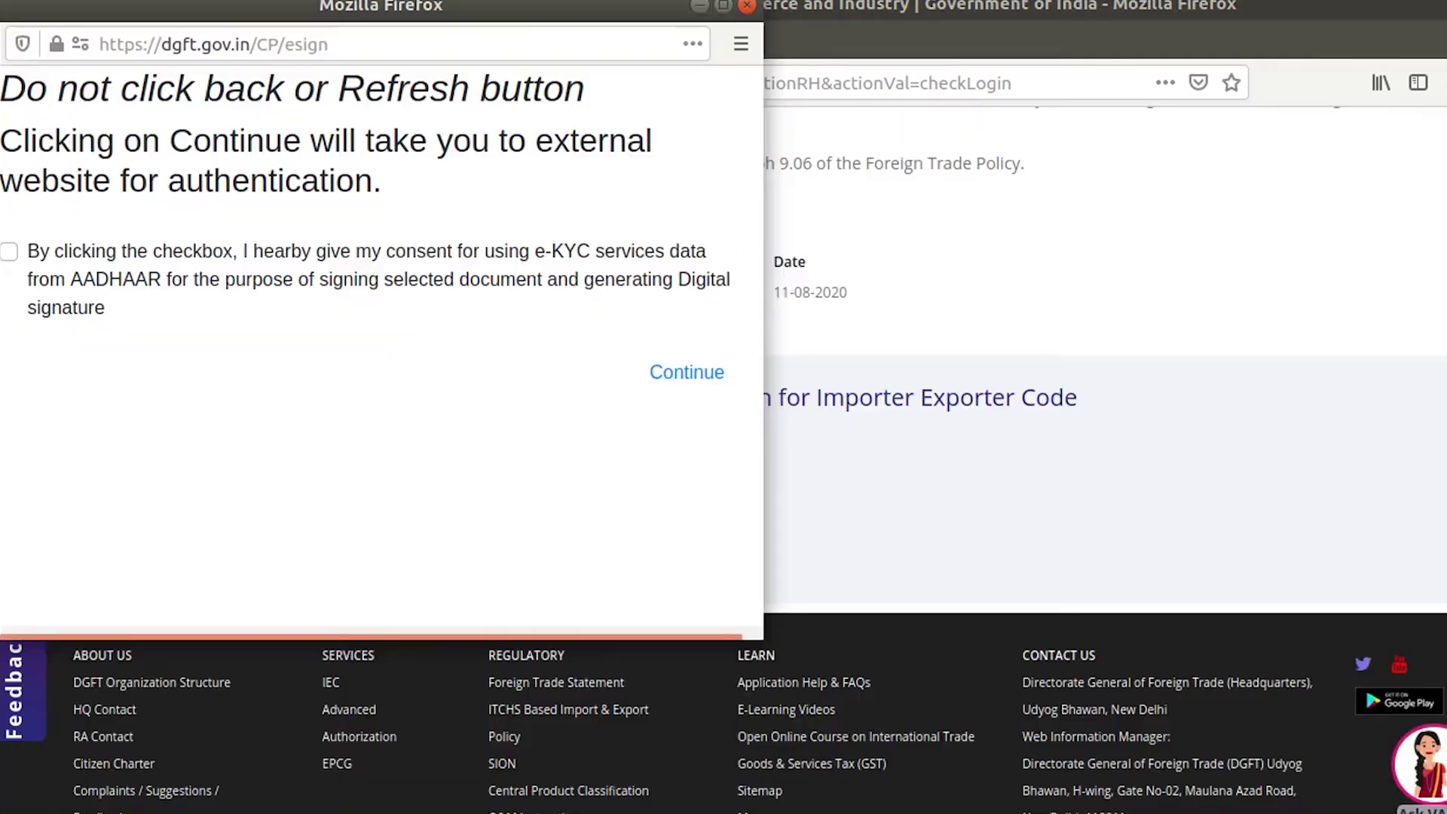
# Give e-KYC consent, paste the Aadhaar virtual ID and request a one-time password.
pyautogui.click(36, 249)
pyautogui.click(707, 375)
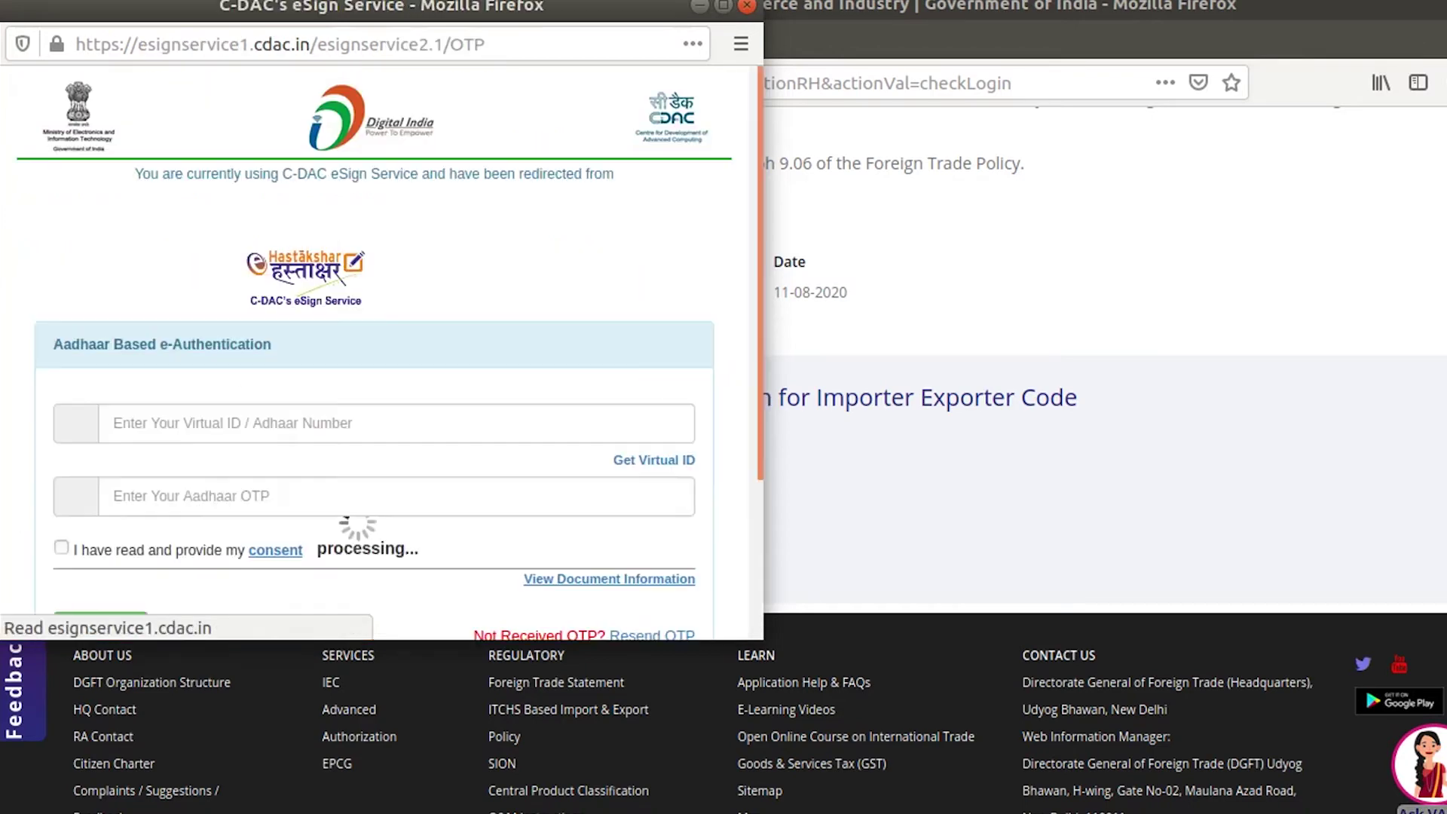
pyautogui.click(211, 422)
pyautogui.hotkey('ctrl', 'v')
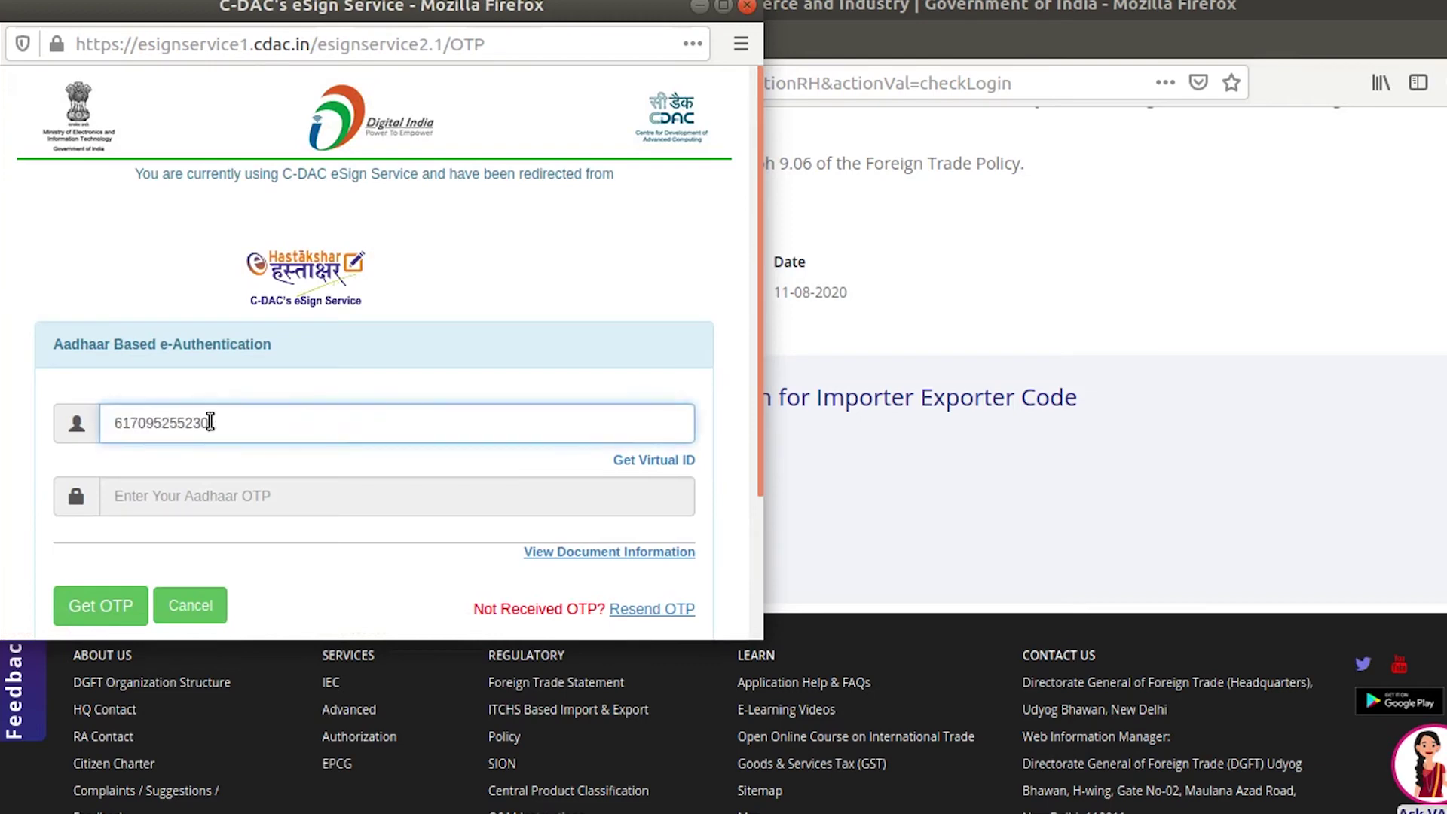
pyautogui.click(97, 599)
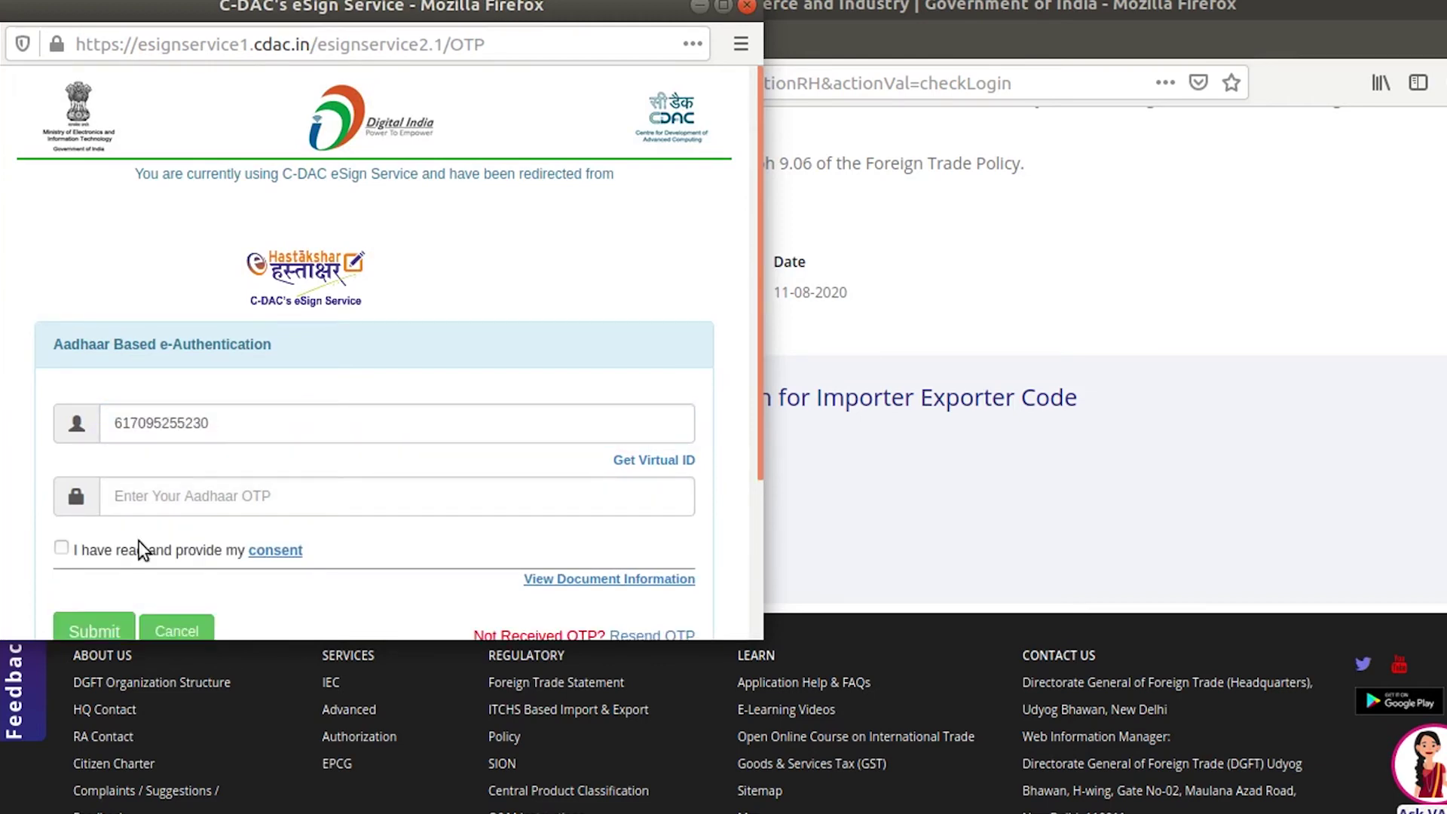
# Enter the Aadhaar OTP, tick the e-signing consent and submit it.
pyautogui.scroll(-3, 139, 541)
pyautogui.click(327, 300)
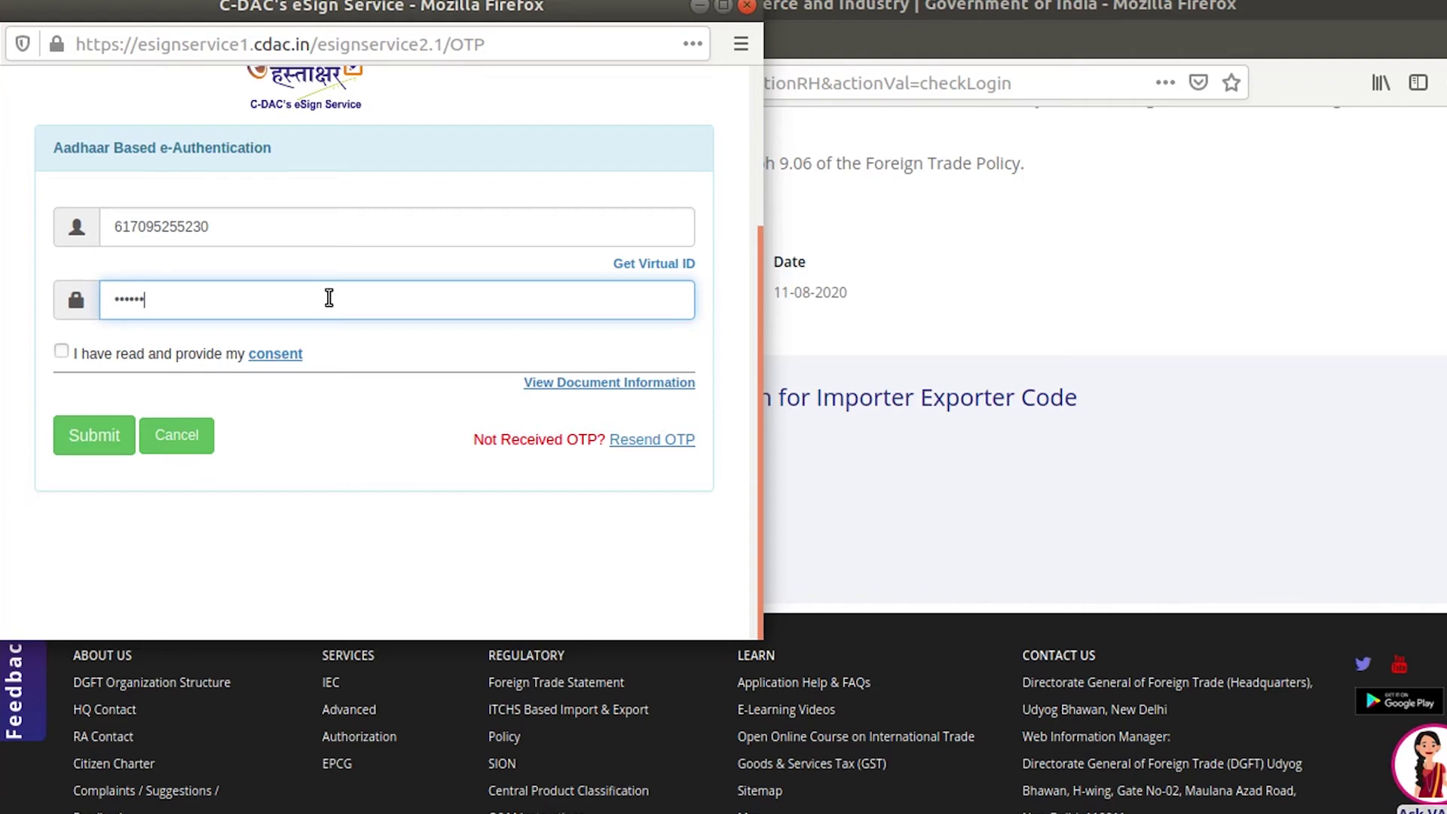
pyautogui.click(60, 356)
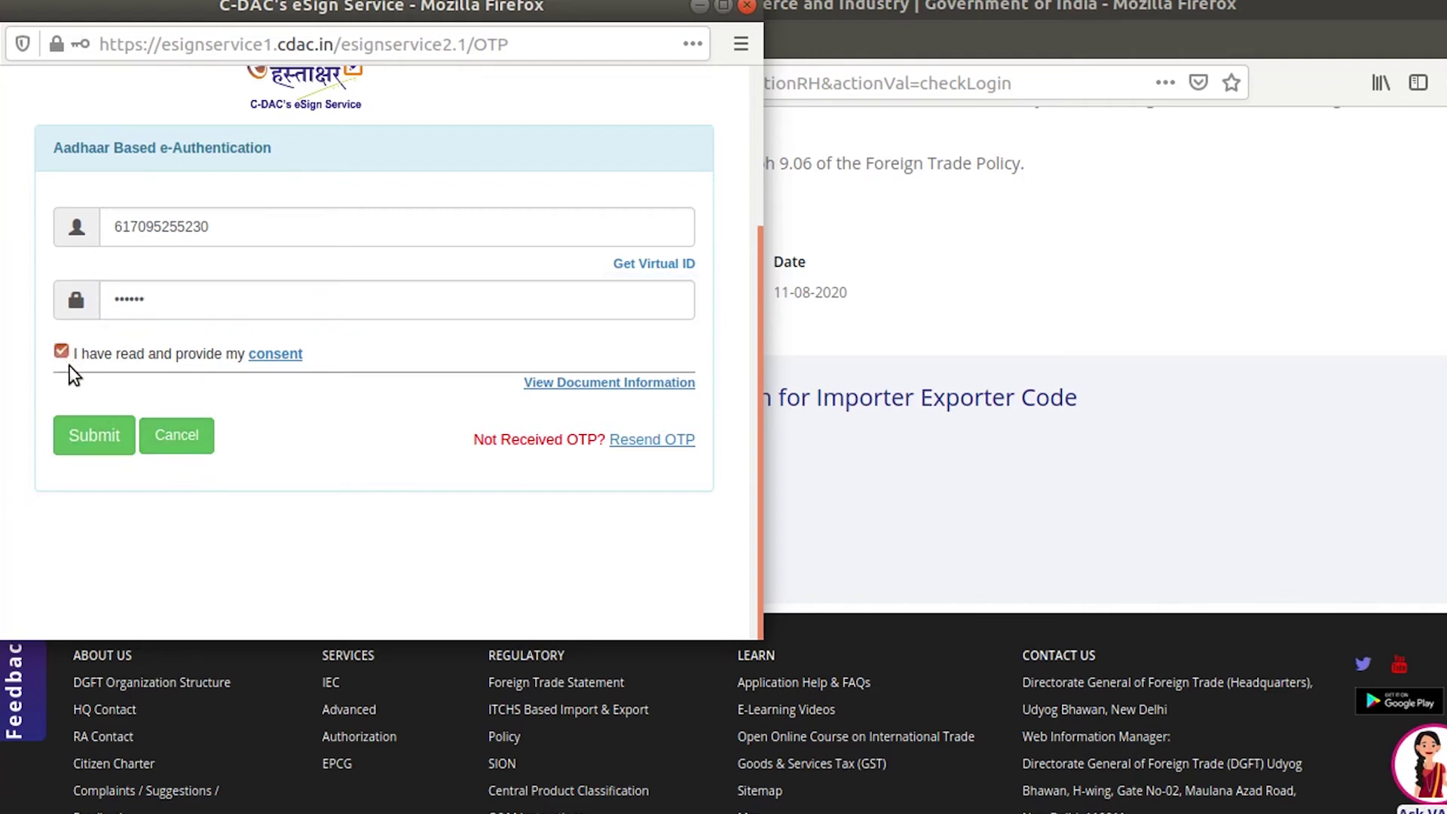
pyautogui.click(106, 433)
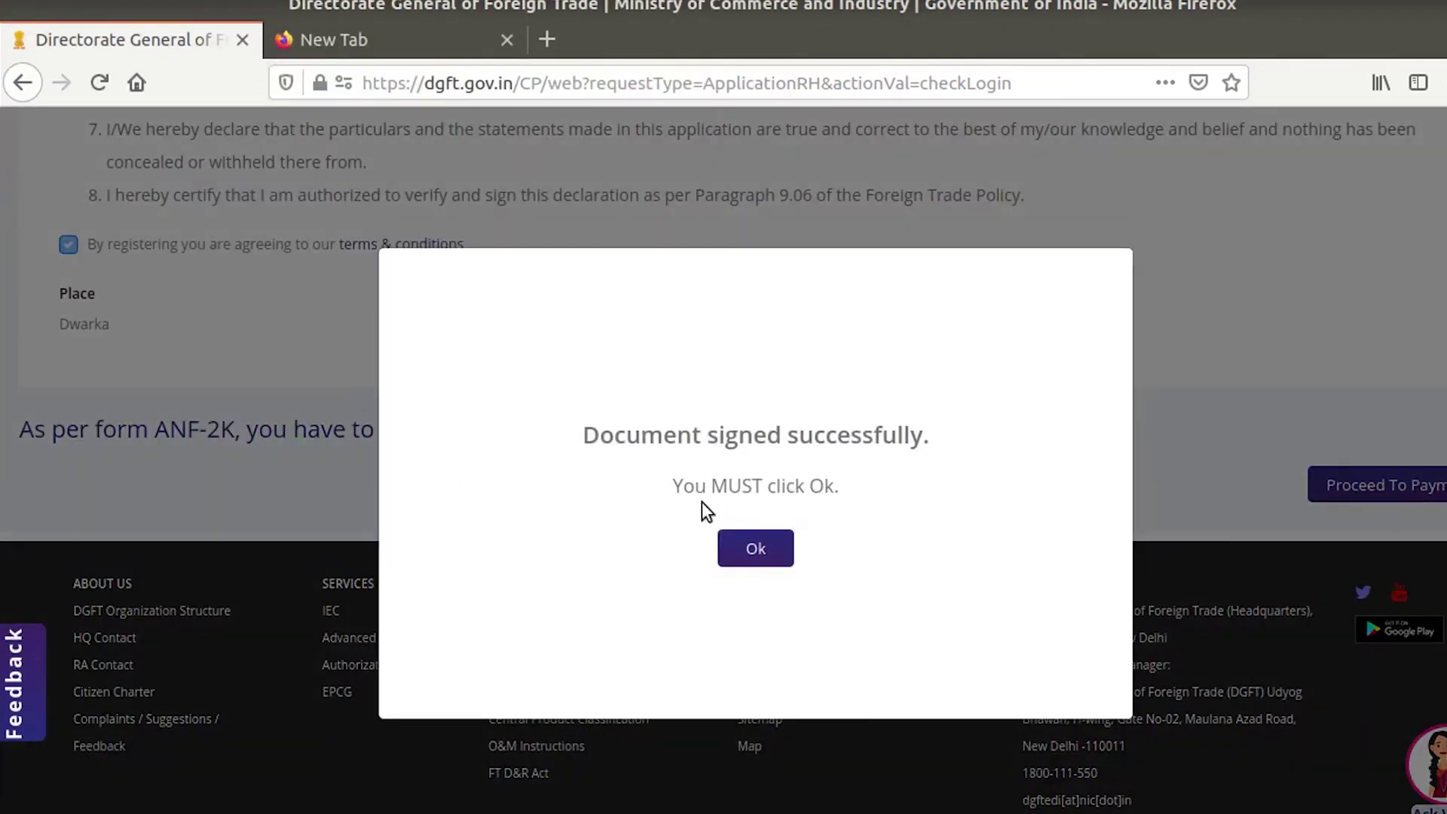
# Acknowledge the successful signing and submit payment details for the Rs. 500 IEC fee.
pyautogui.click(756, 549)
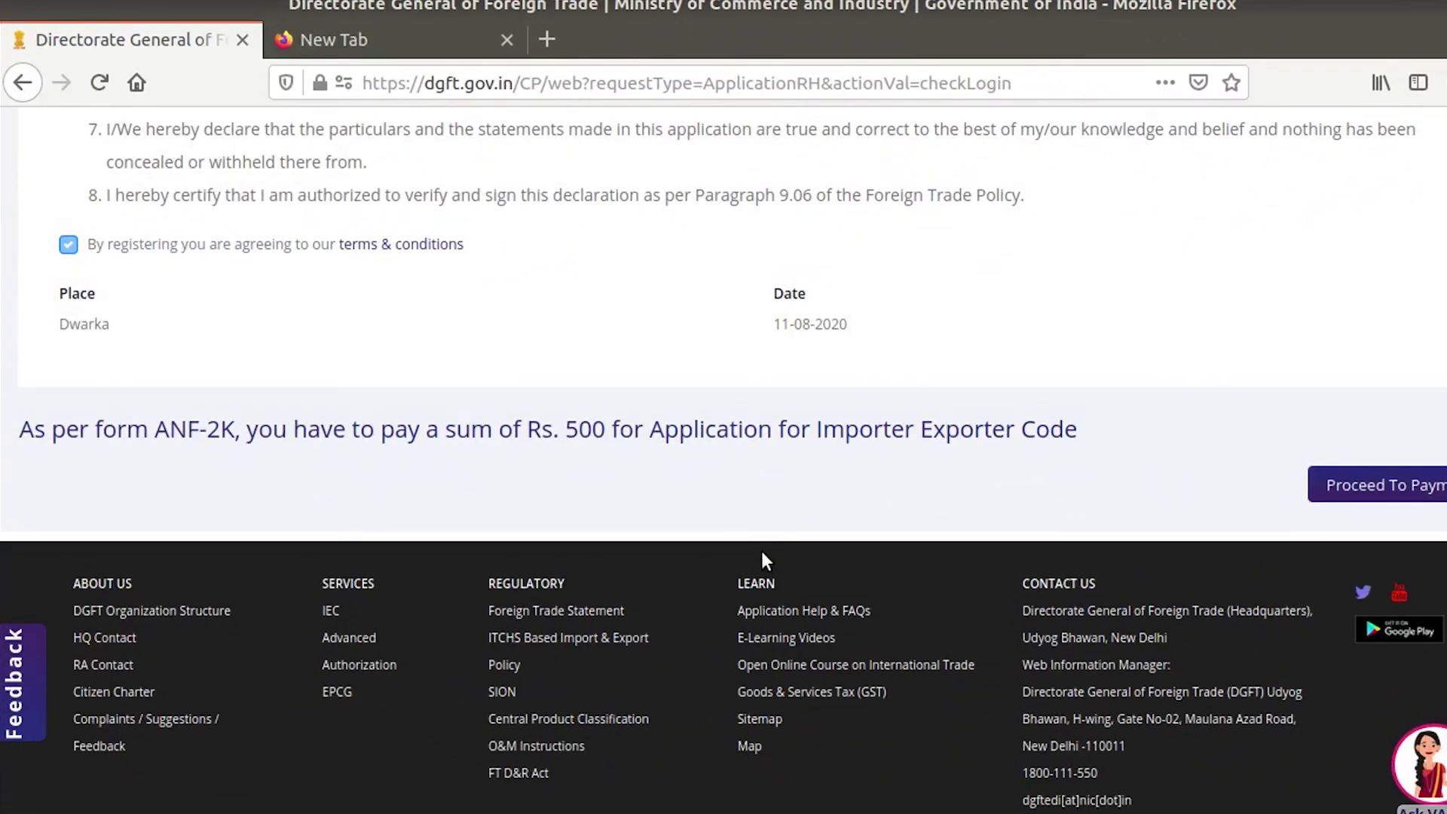
pyautogui.click(1333, 492)
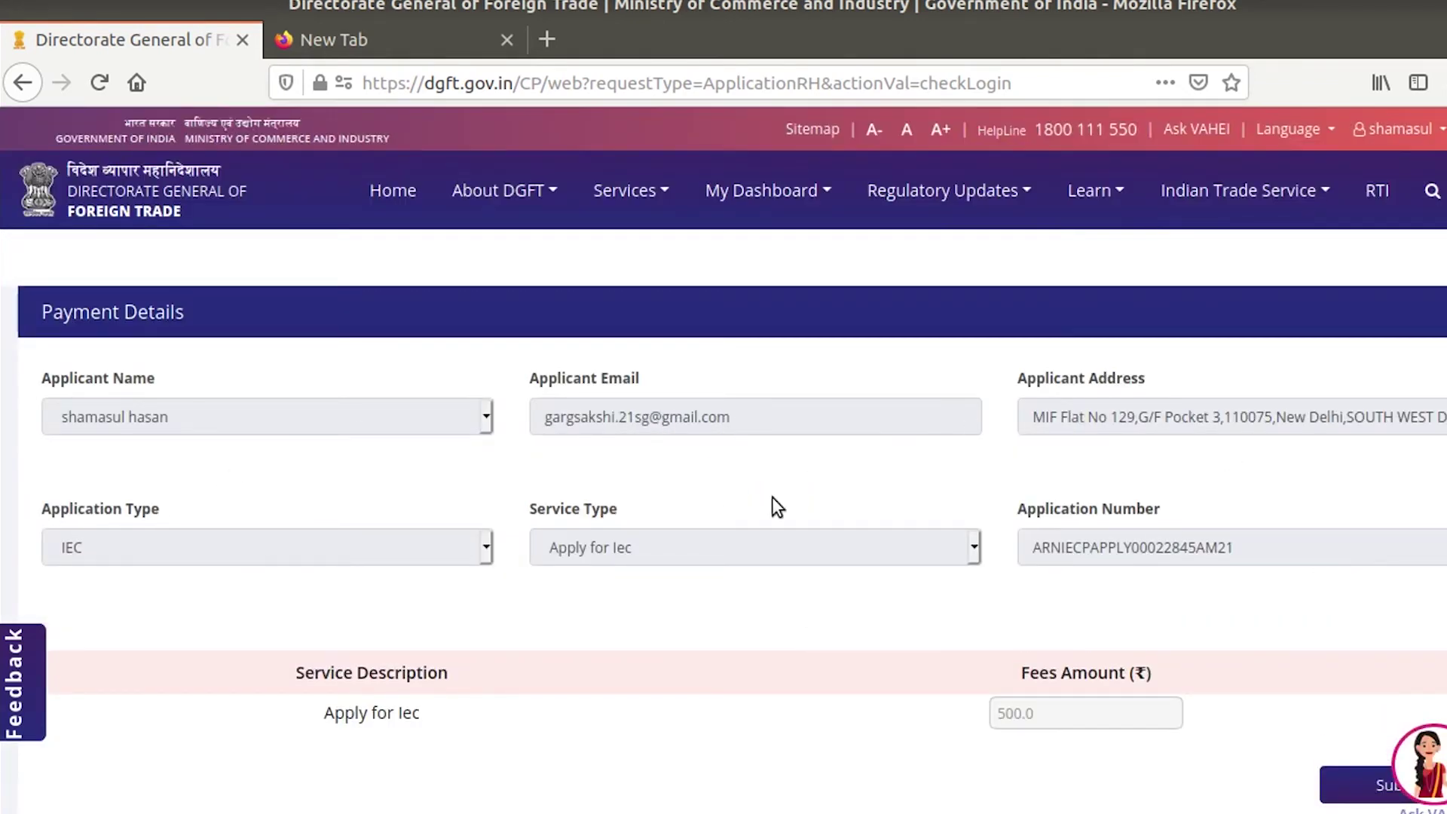
pyautogui.scroll(-3, 1003, 648)
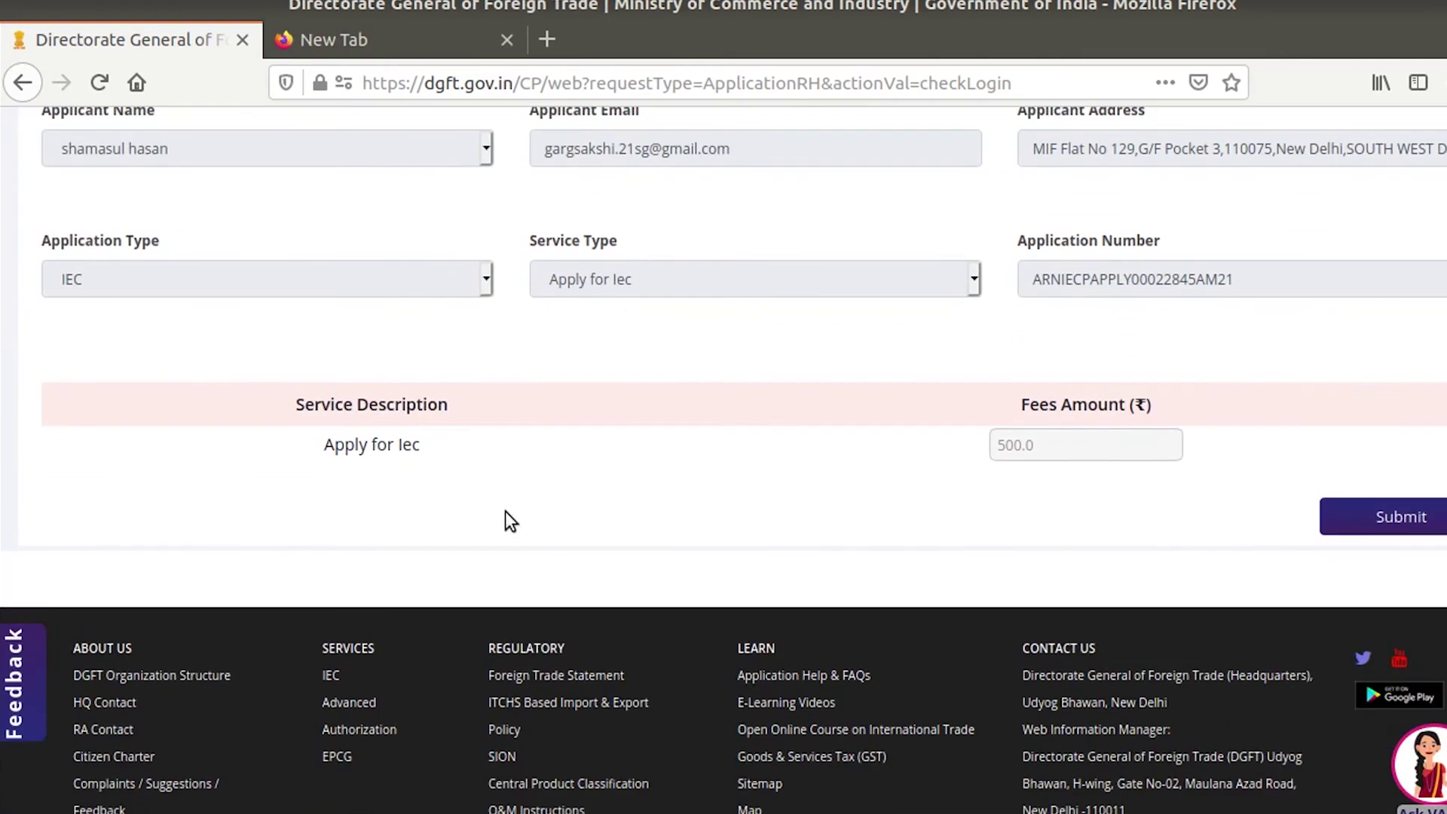
pyautogui.click(1334, 518)
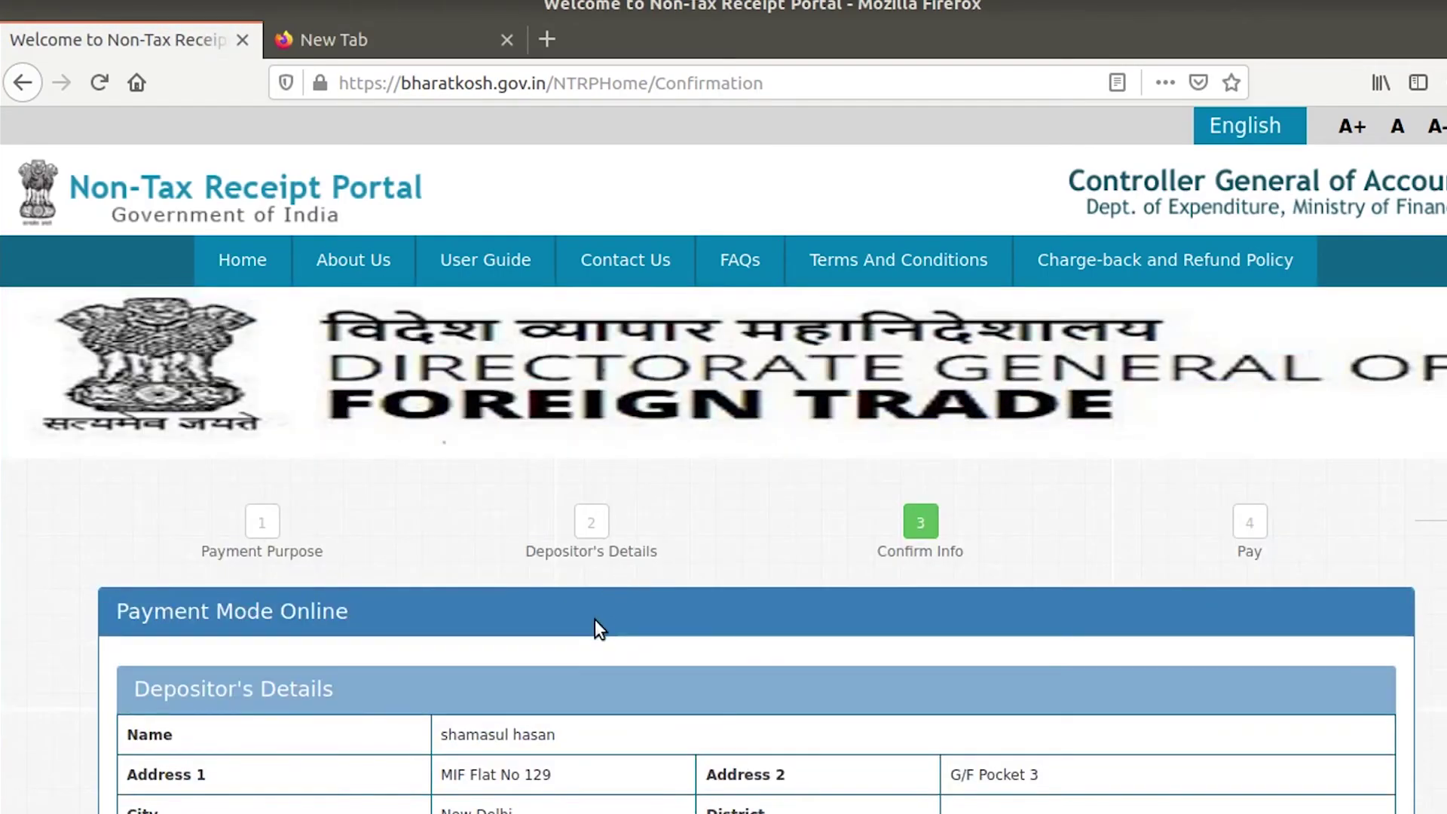
# Confirm the depositor details and the Rs. 500 Import and Export Licence fee to CPAO (DGFT).
pyautogui.scroll(-3, 595, 618)
pyautogui.scroll(-4, 595, 617)
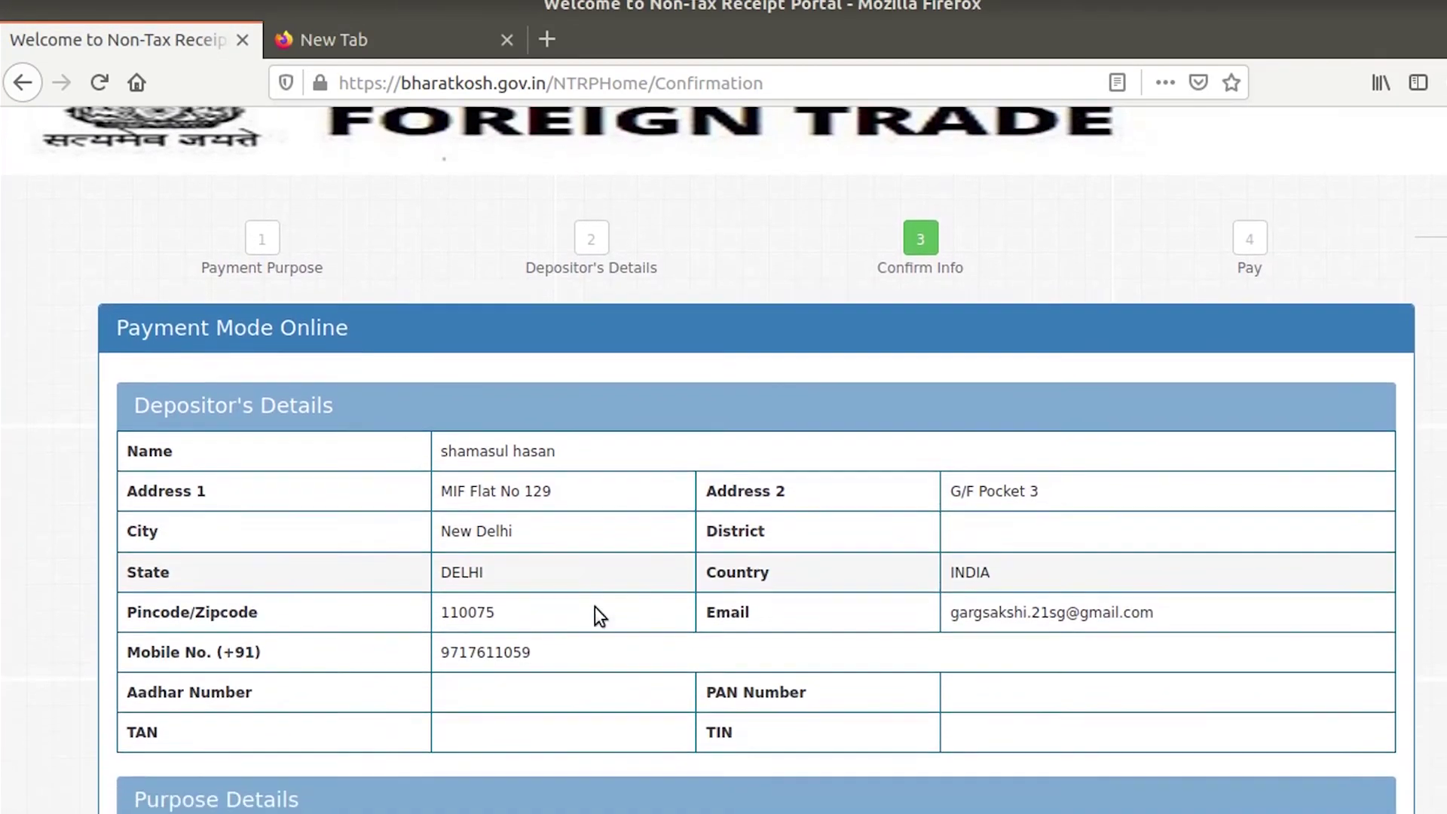
pyautogui.scroll(-2, 595, 606)
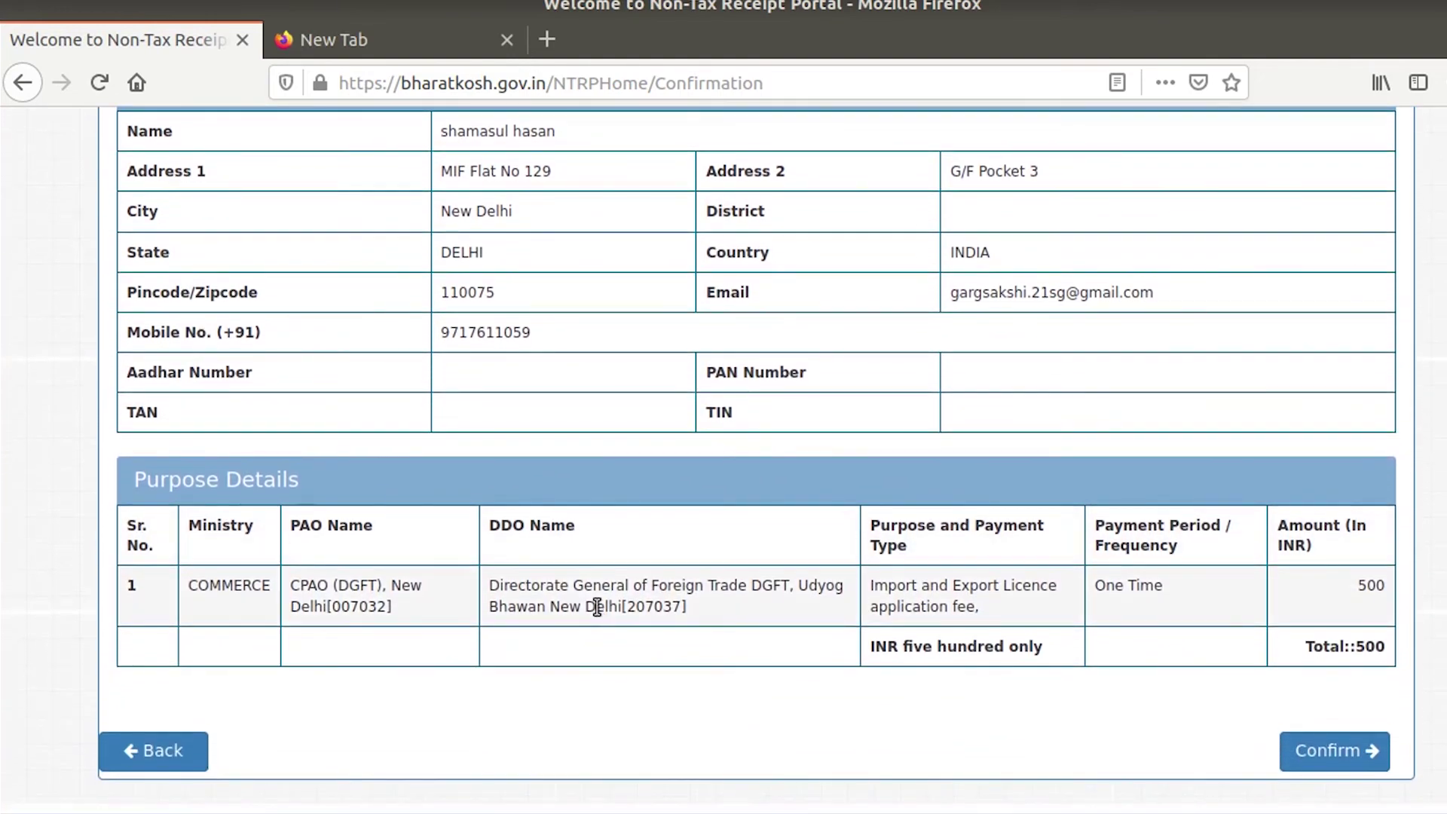
pyautogui.scroll(-1, 597, 607)
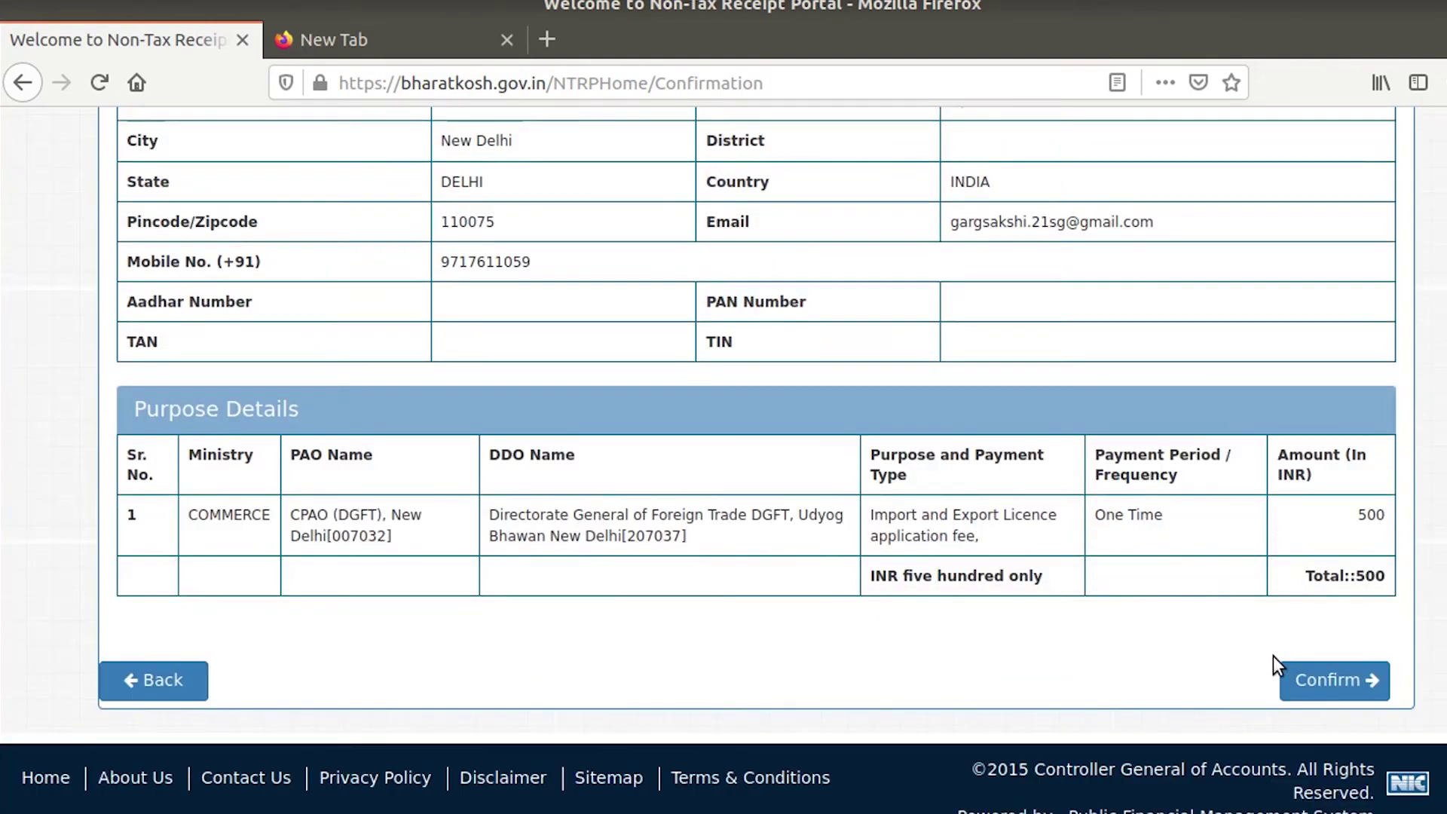
pyautogui.click(1325, 674)
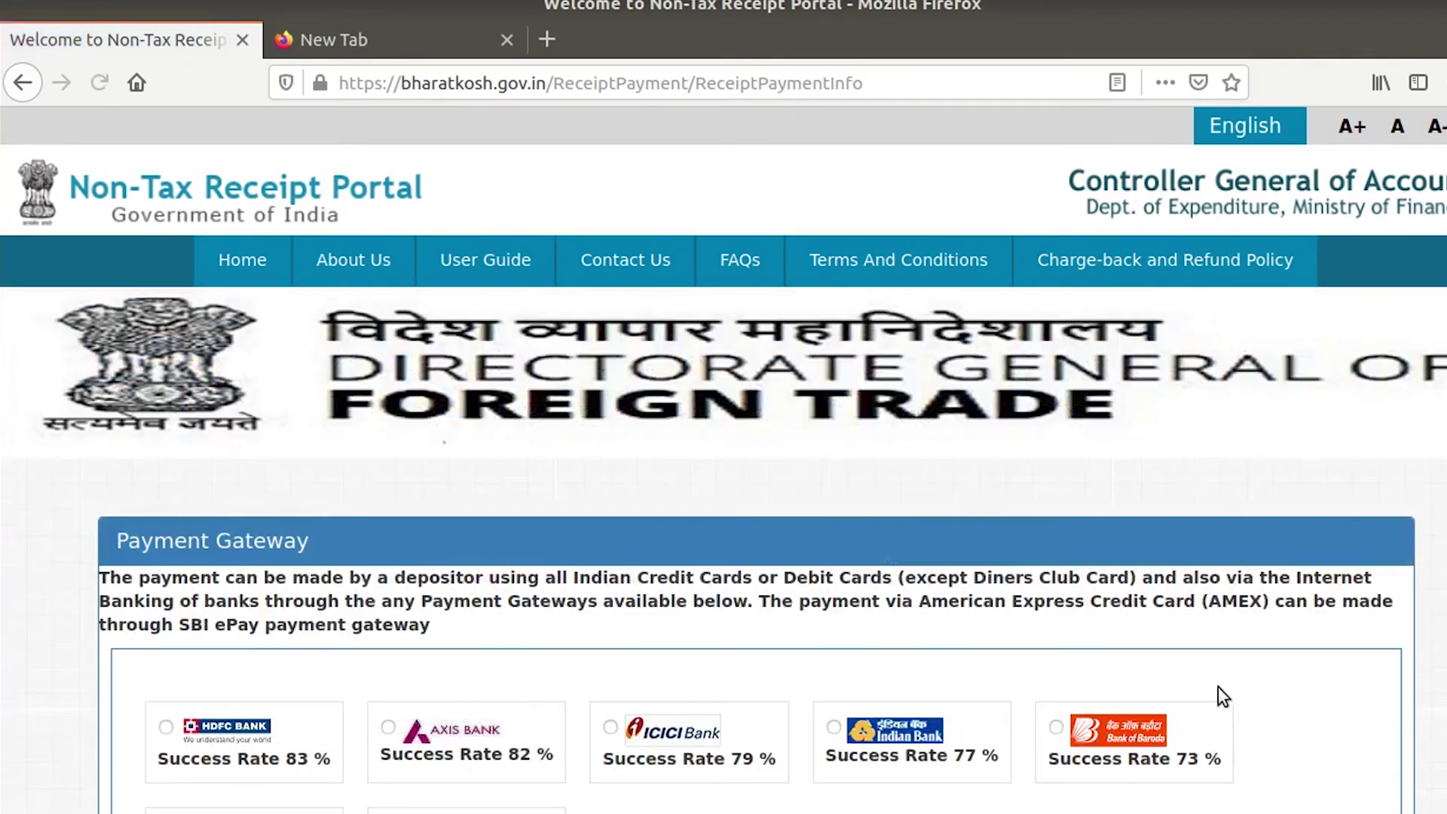
# Fill in the captcha on the Bharatkosh payment page.
pyautogui.scroll(-4, 1064, 687)
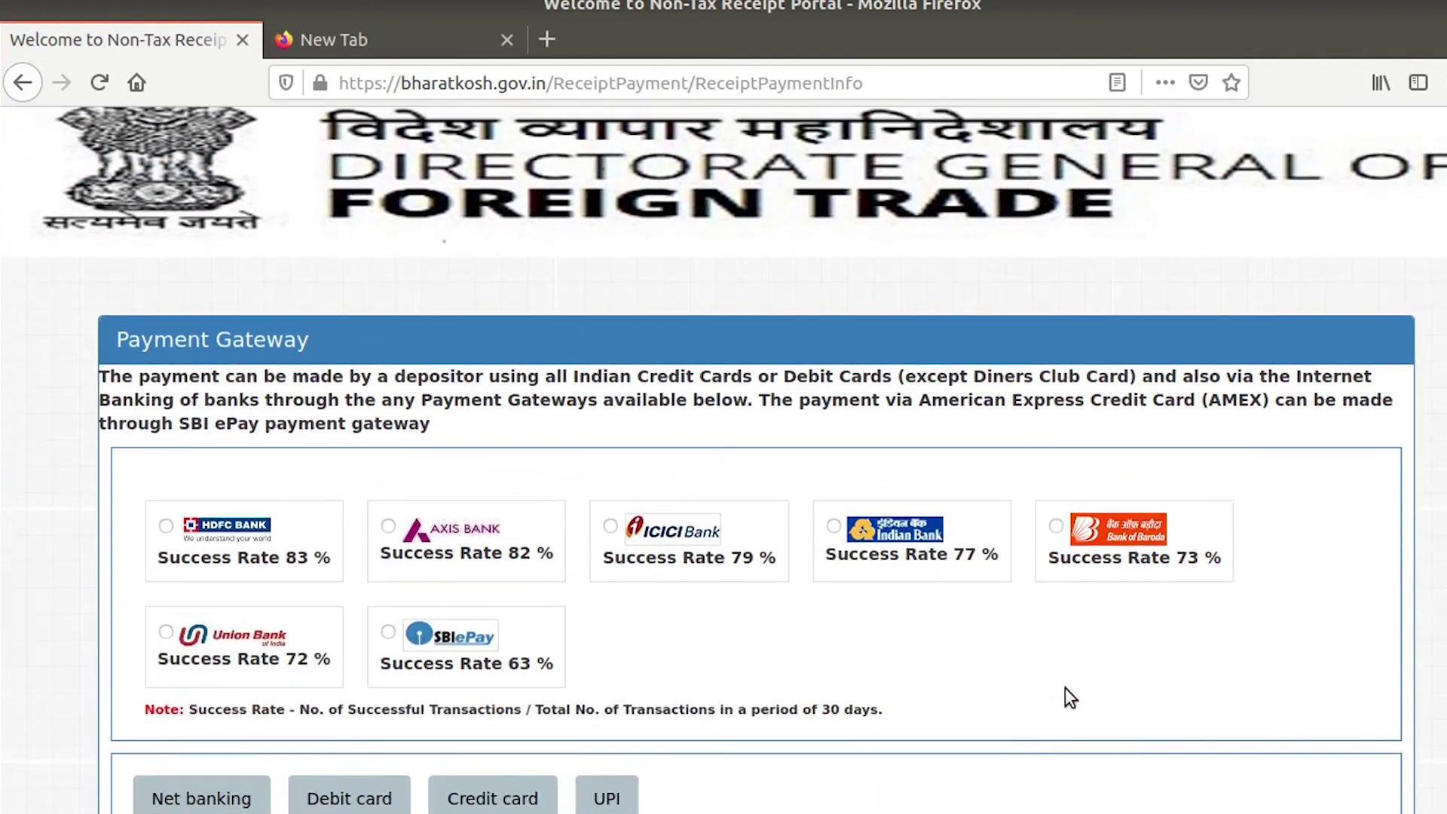
pyautogui.scroll(-8, 1046, 678)
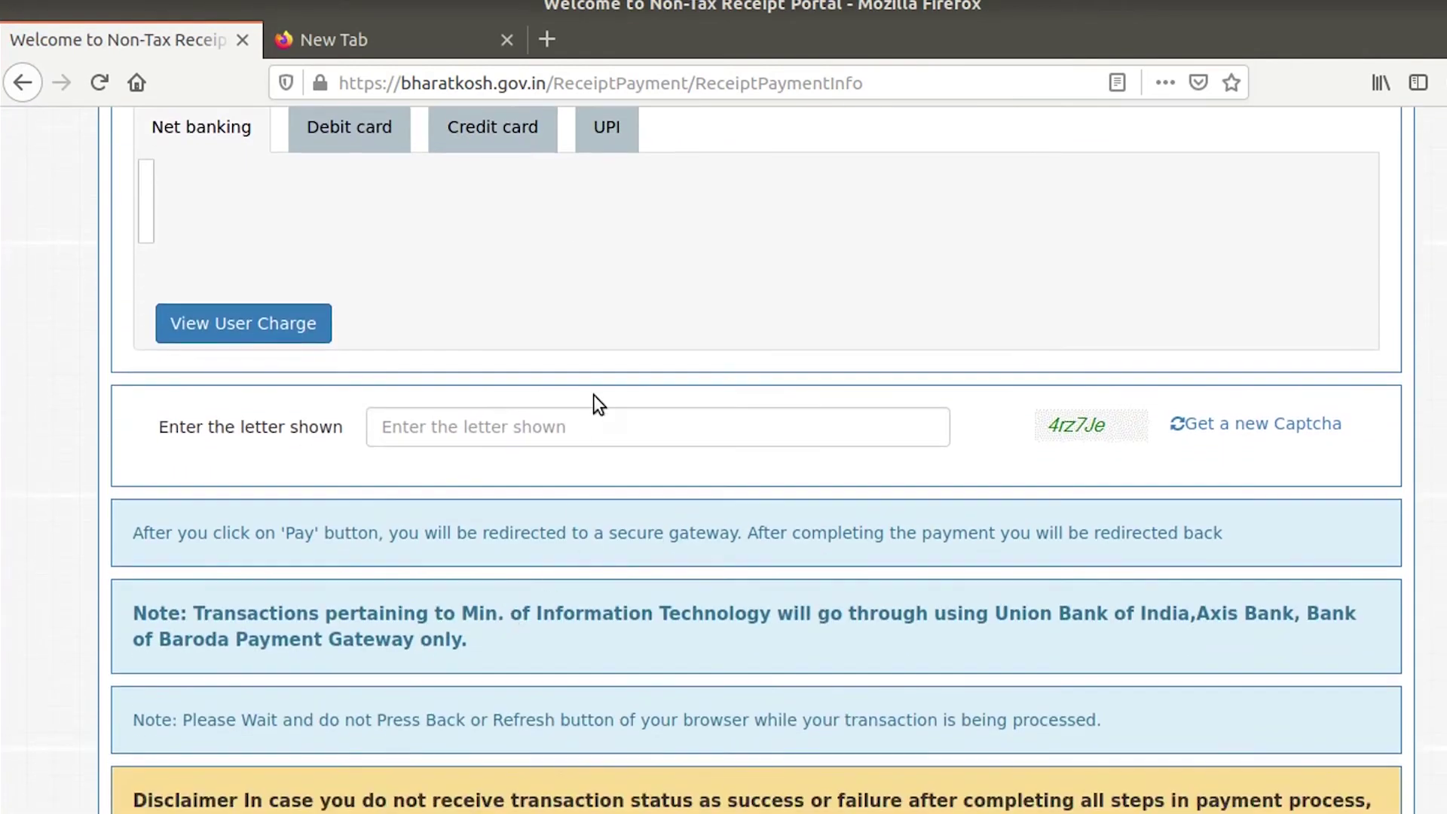
pyautogui.click(600, 428)
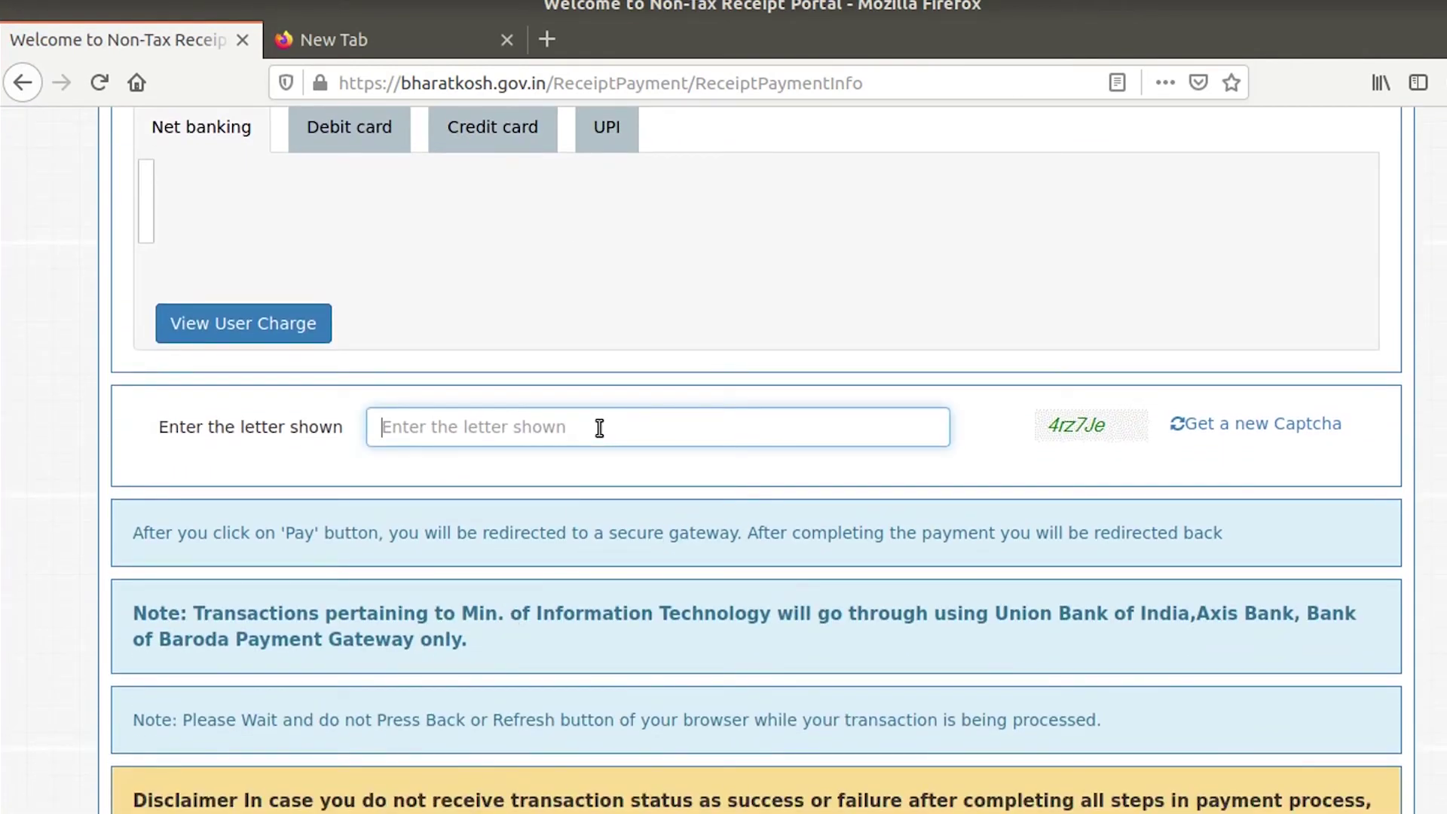
pyautogui.write('4rz')
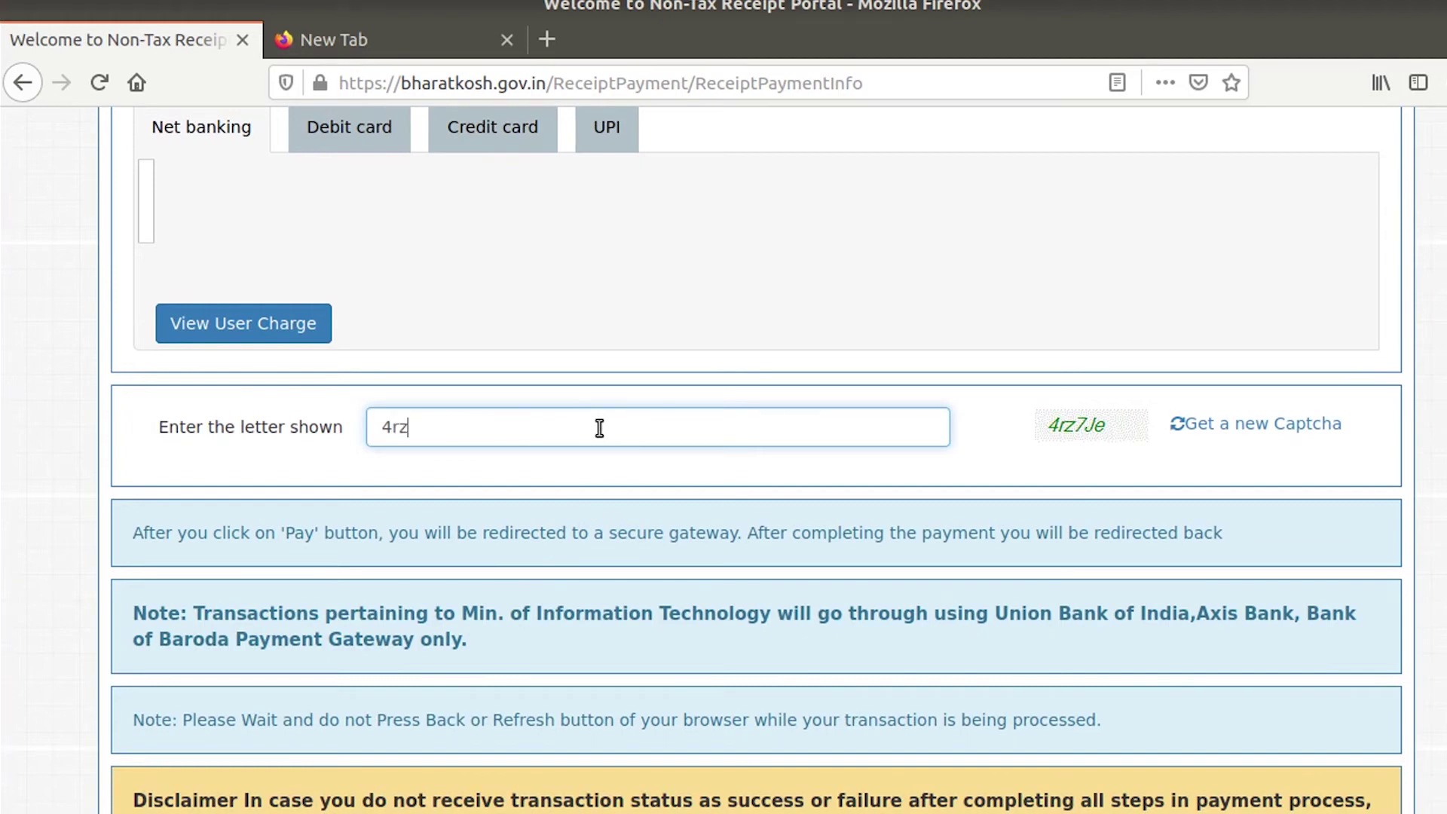
pyautogui.write('7Je')
# Choose the Bank of Baroda payment gateway and switch to debit card payment.
pyautogui.scroll(-5, 599, 427)
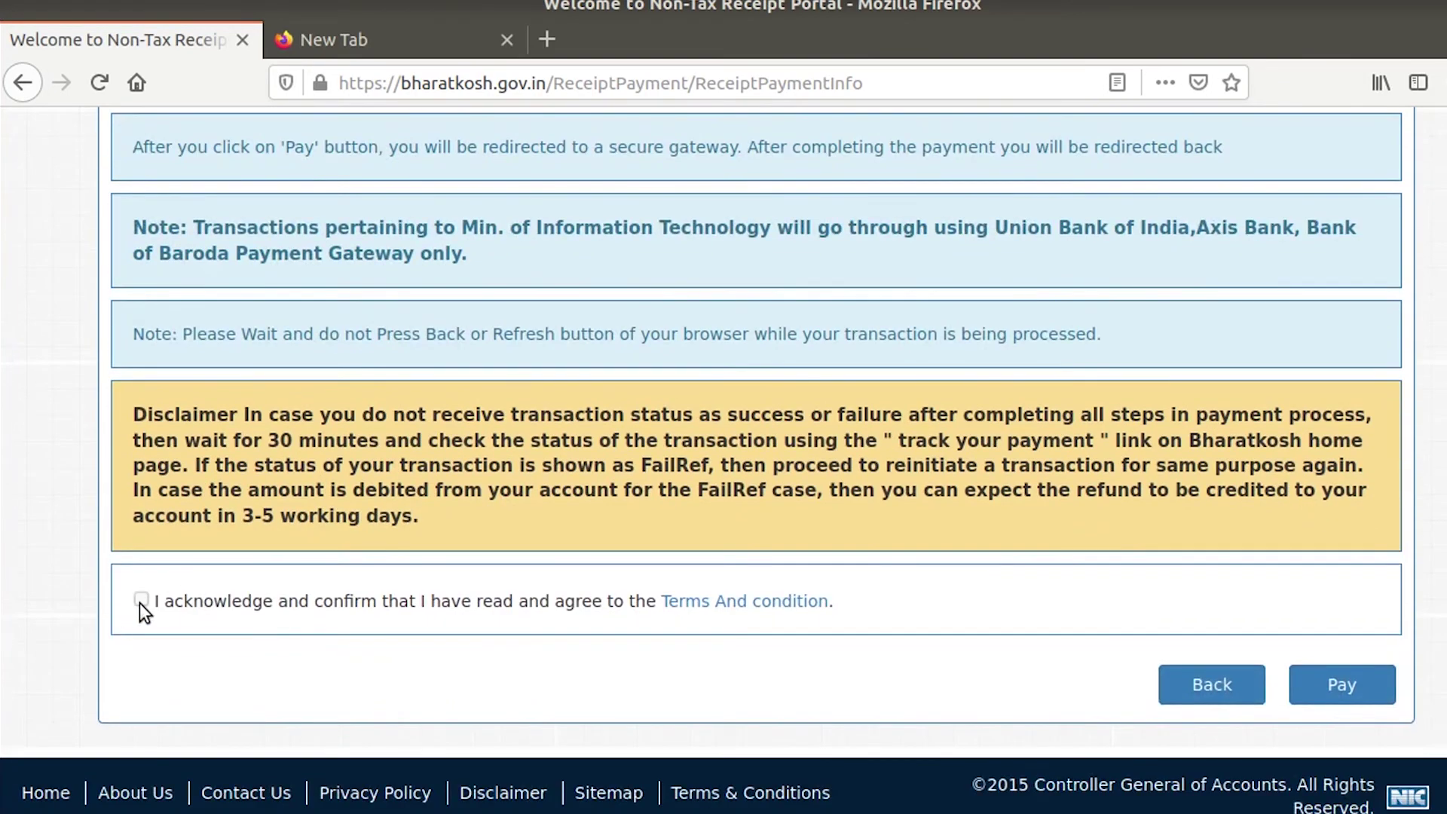
pyautogui.scroll(7, 772, 511)
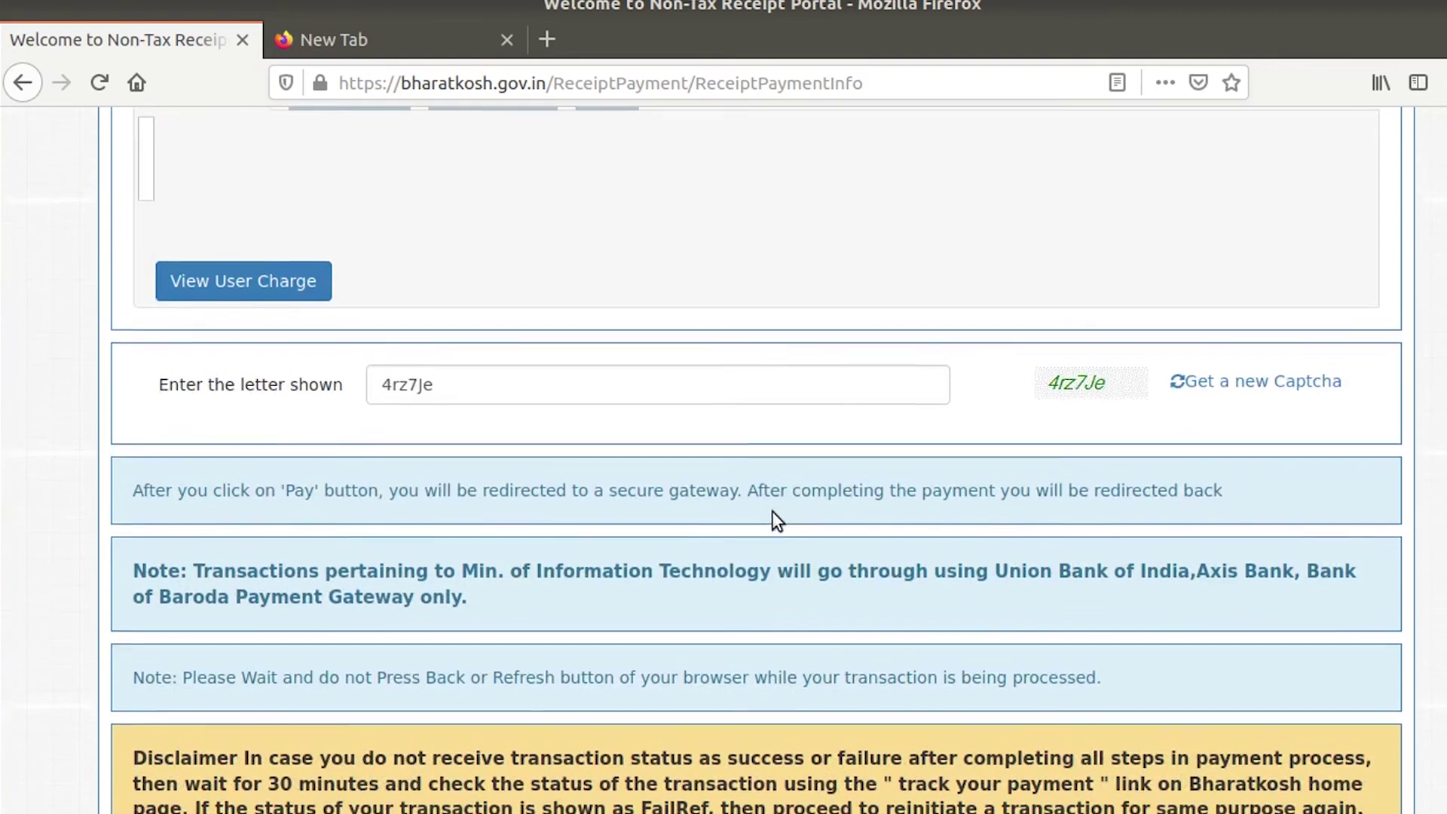
pyautogui.scroll(5, 772, 511)
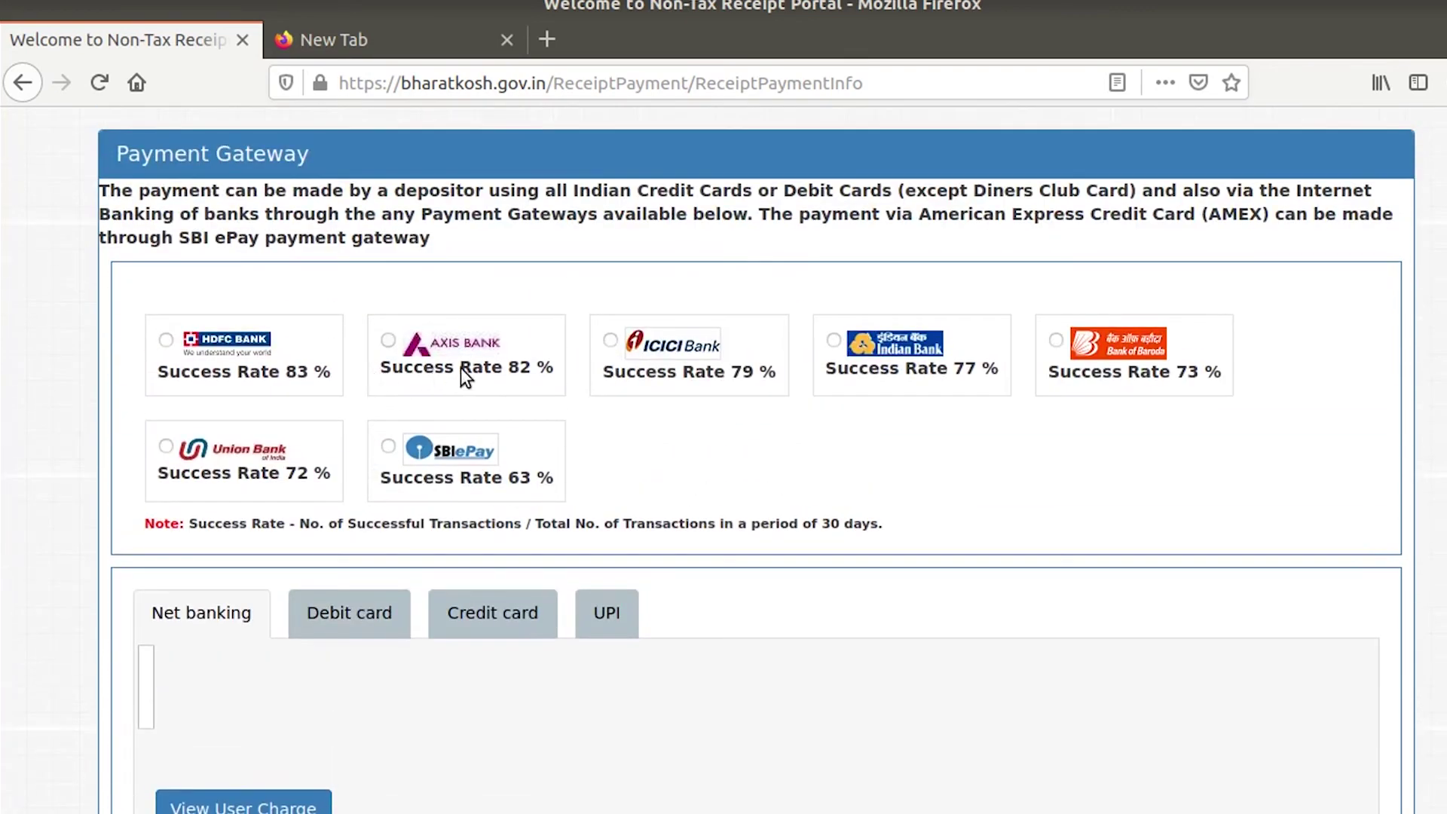
pyautogui.click(1055, 340)
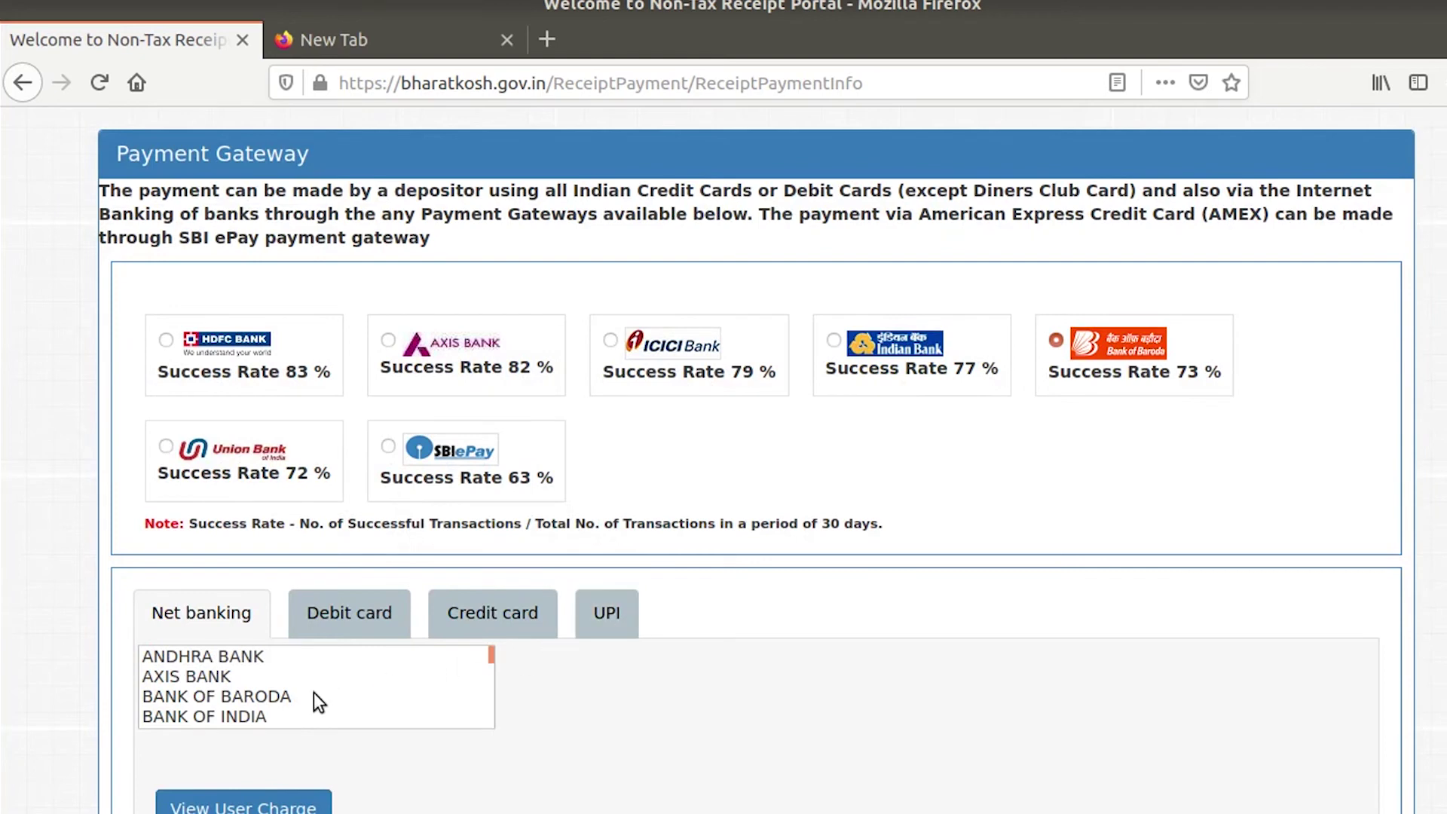
pyautogui.scroll(-3, 315, 705)
pyautogui.scroll(-2, 312, 705)
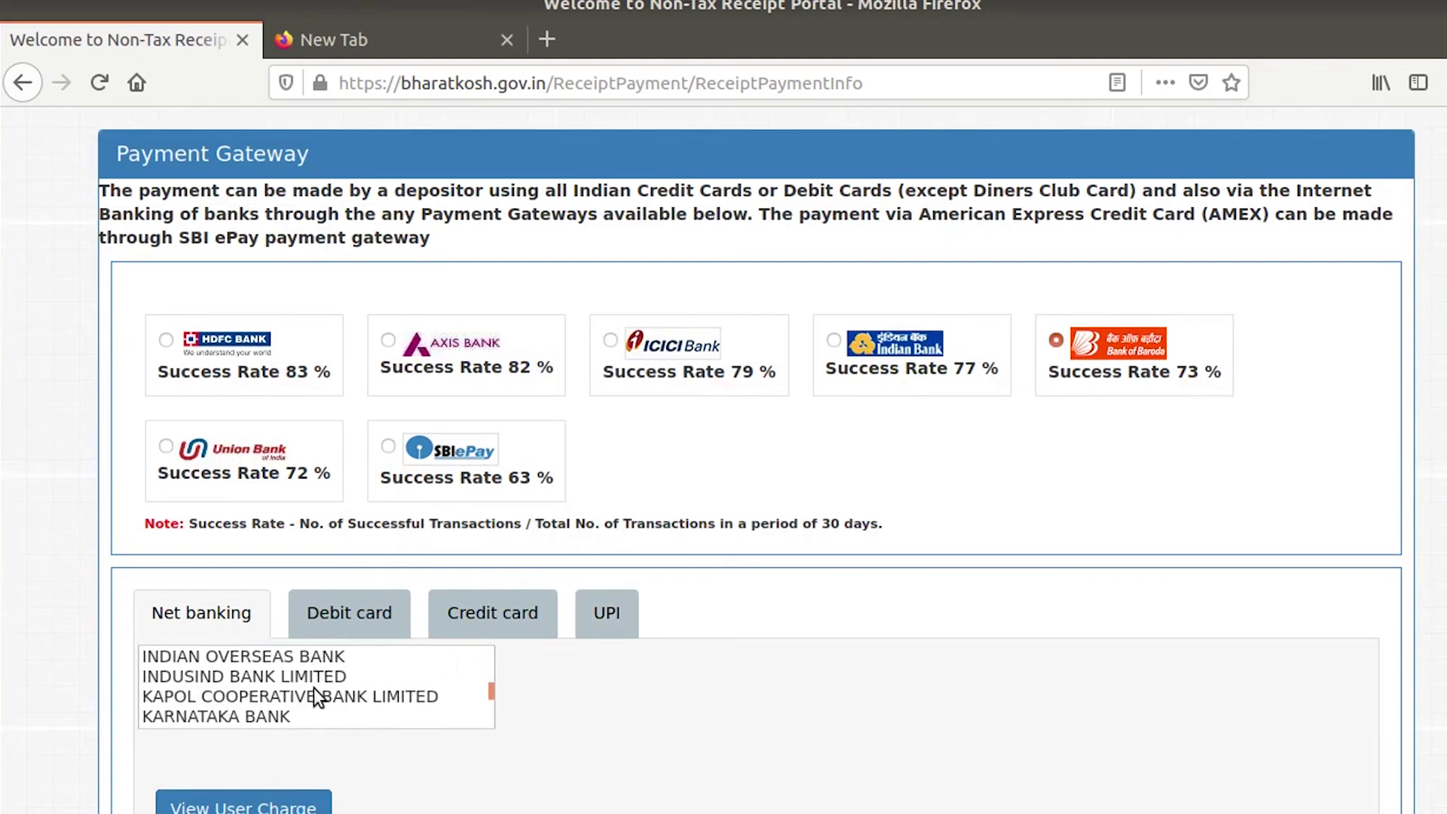
pyautogui.click(354, 612)
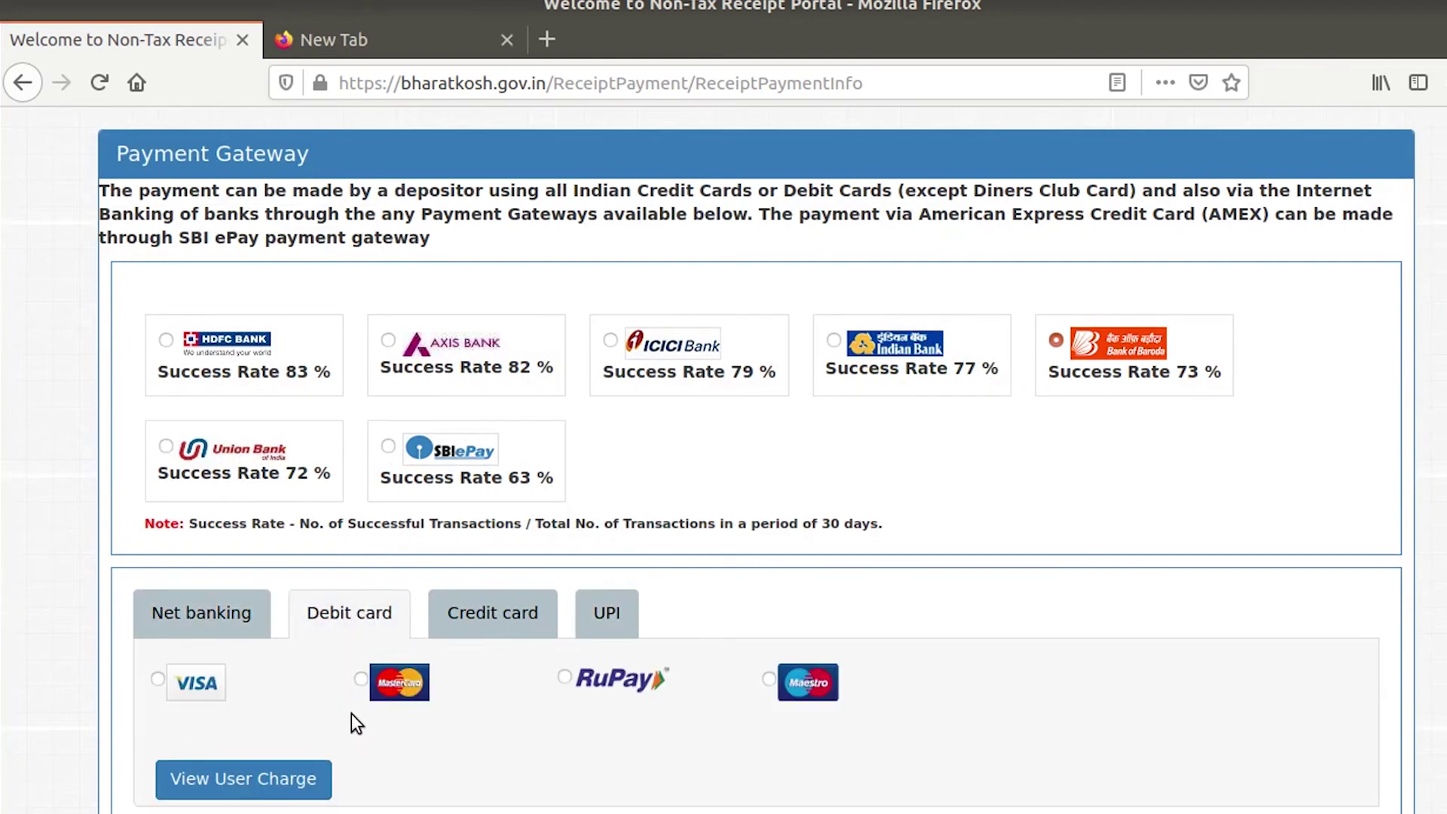
# Send the Rs. 500 payment on to the Bank of Baroda gateway.
pyautogui.scroll(-1, 352, 713)
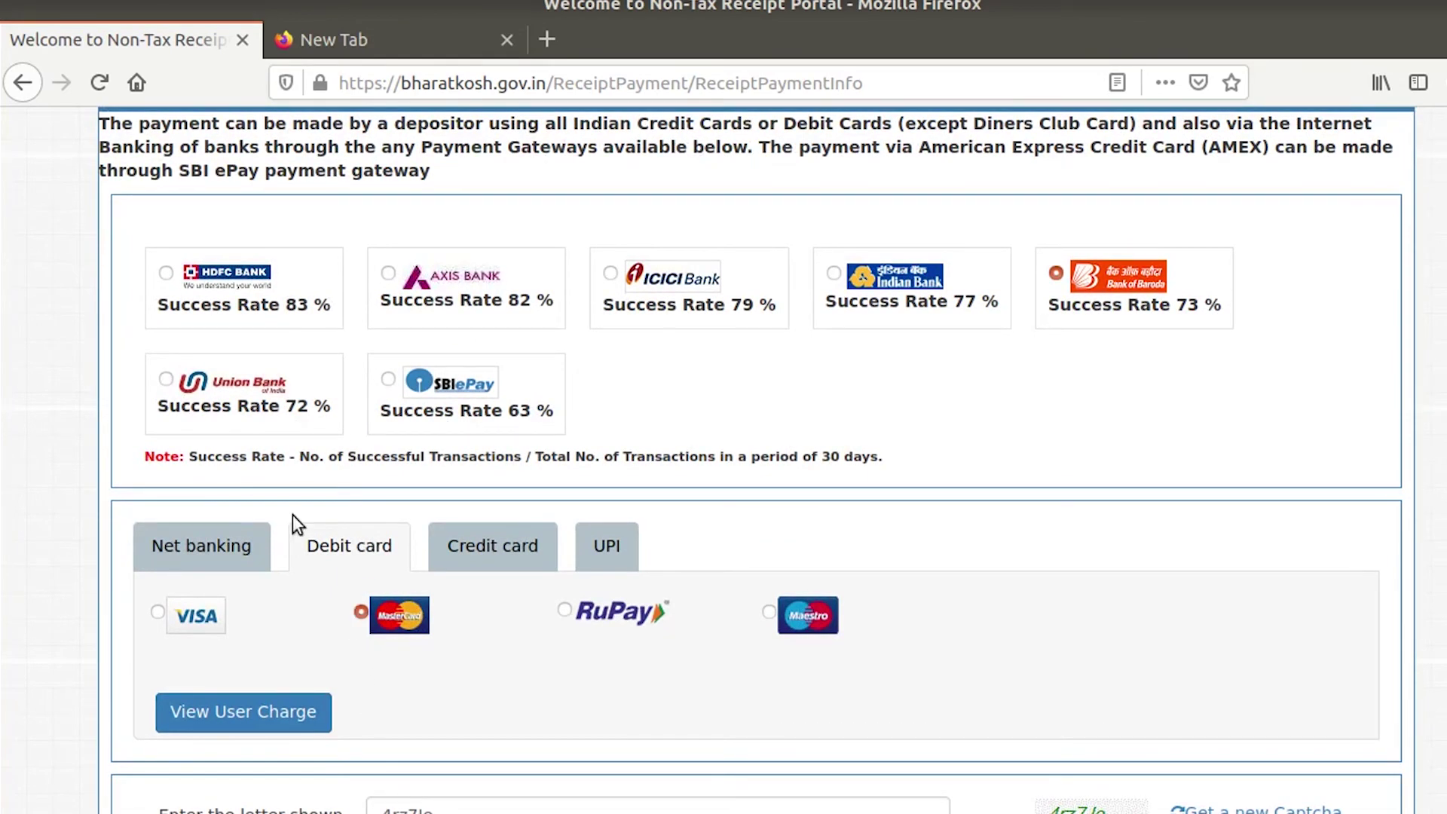
pyautogui.scroll(-4, 238, 666)
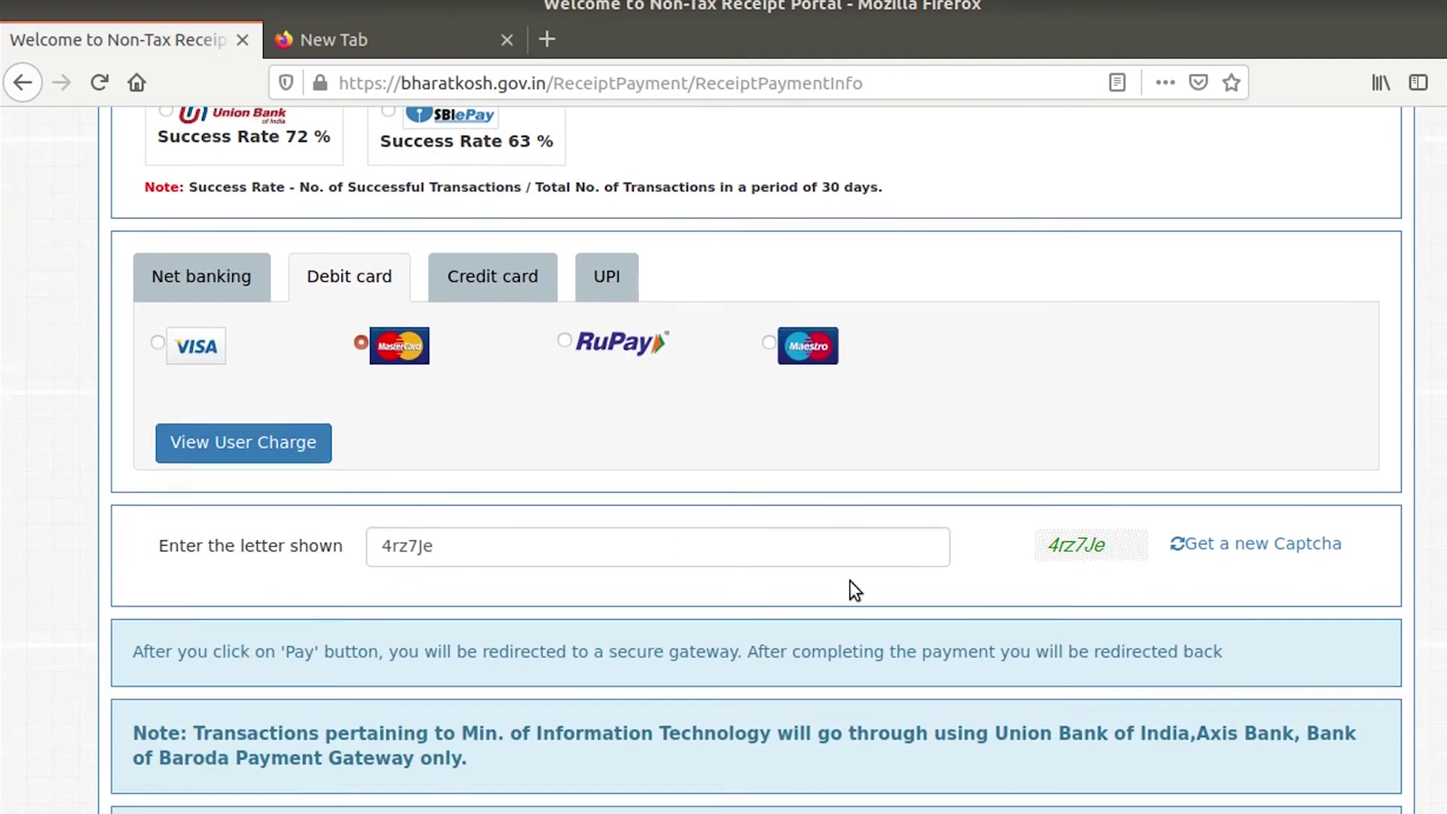
pyautogui.scroll(-6, 856, 588)
pyautogui.scroll(-2, 1023, 593)
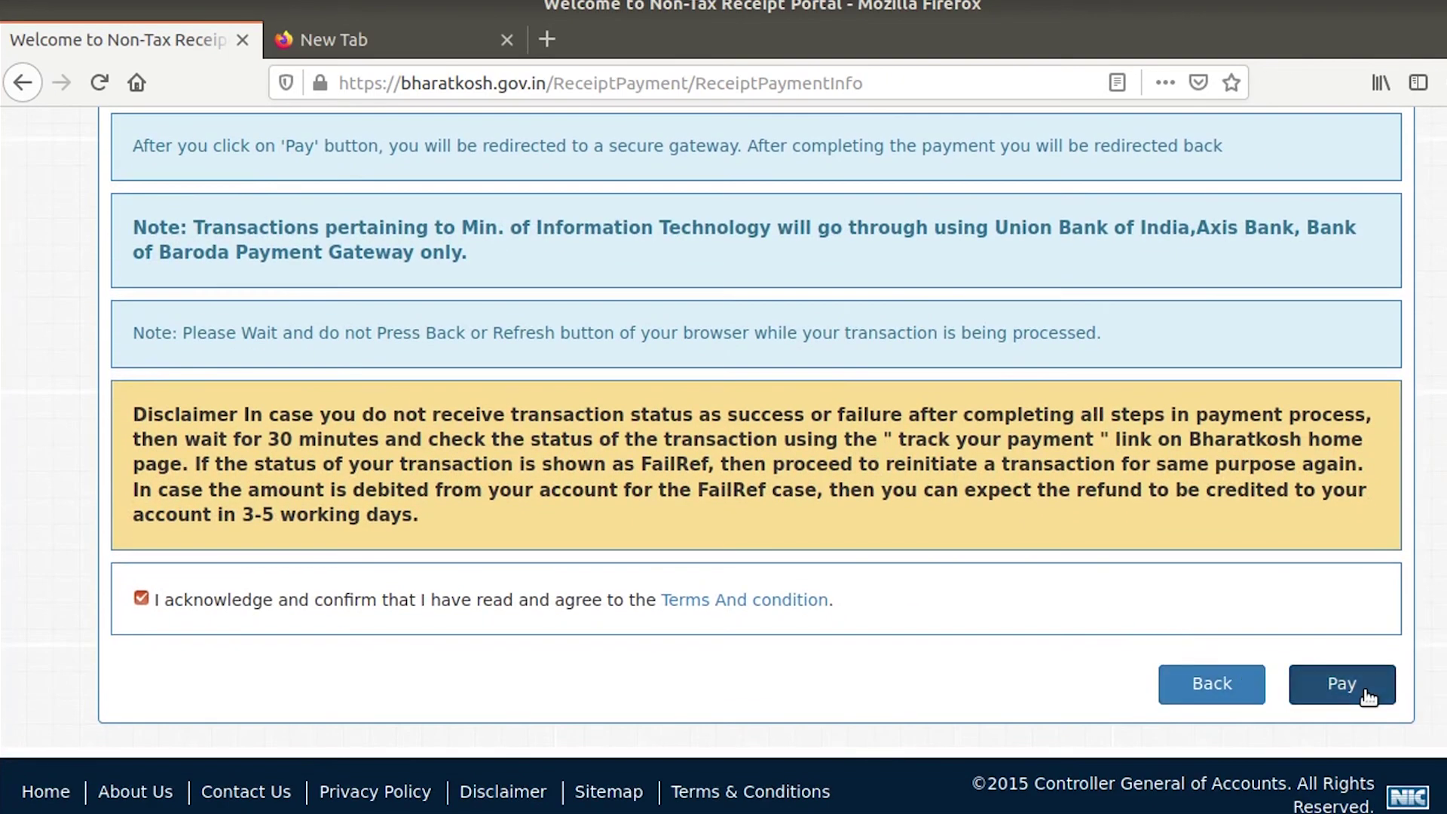
pyautogui.click(1365, 692)
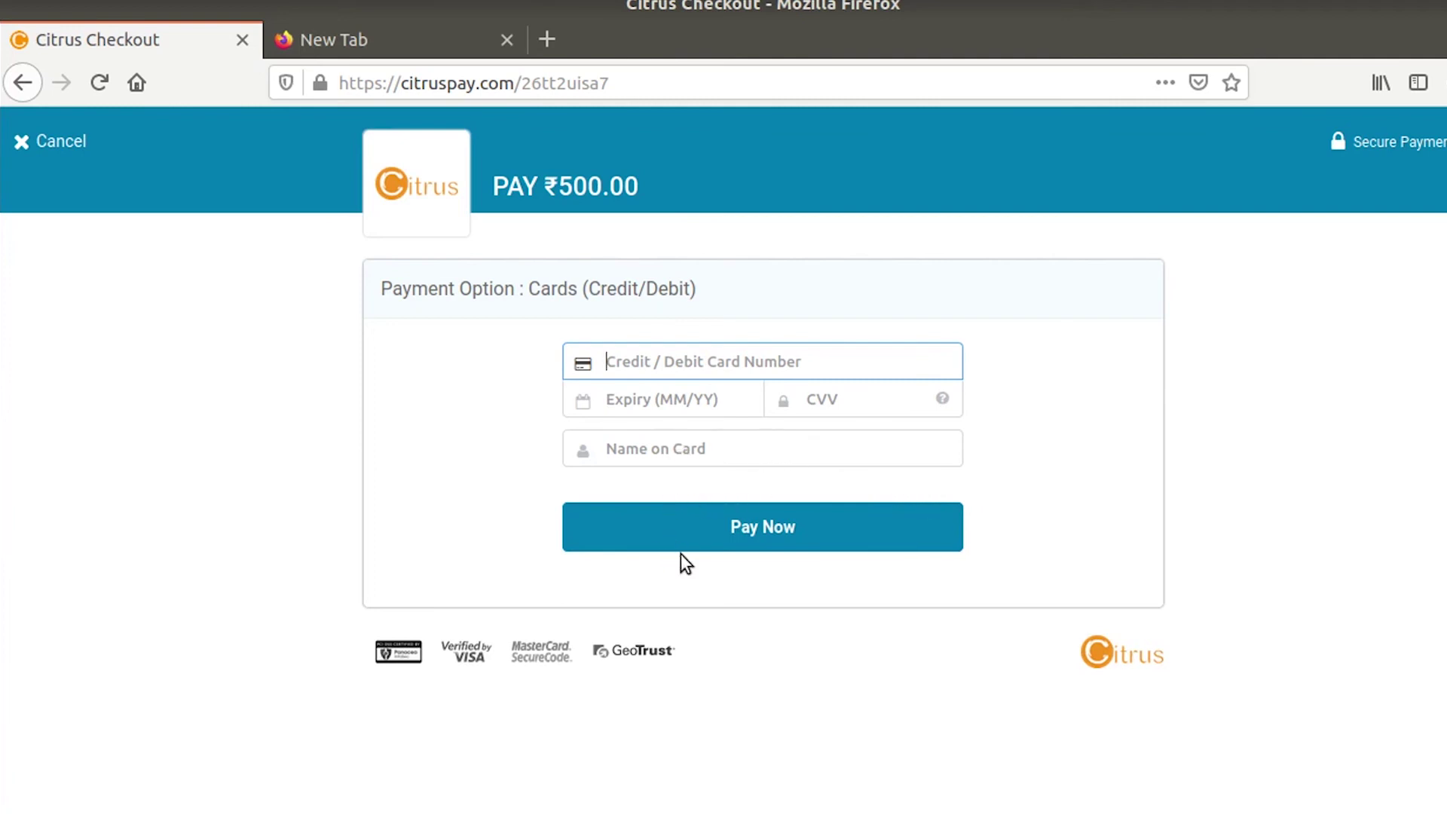
# Attempt the ₹500.00 Citrus Checkout card payment without a valid card number.
pyautogui.click(748, 543)
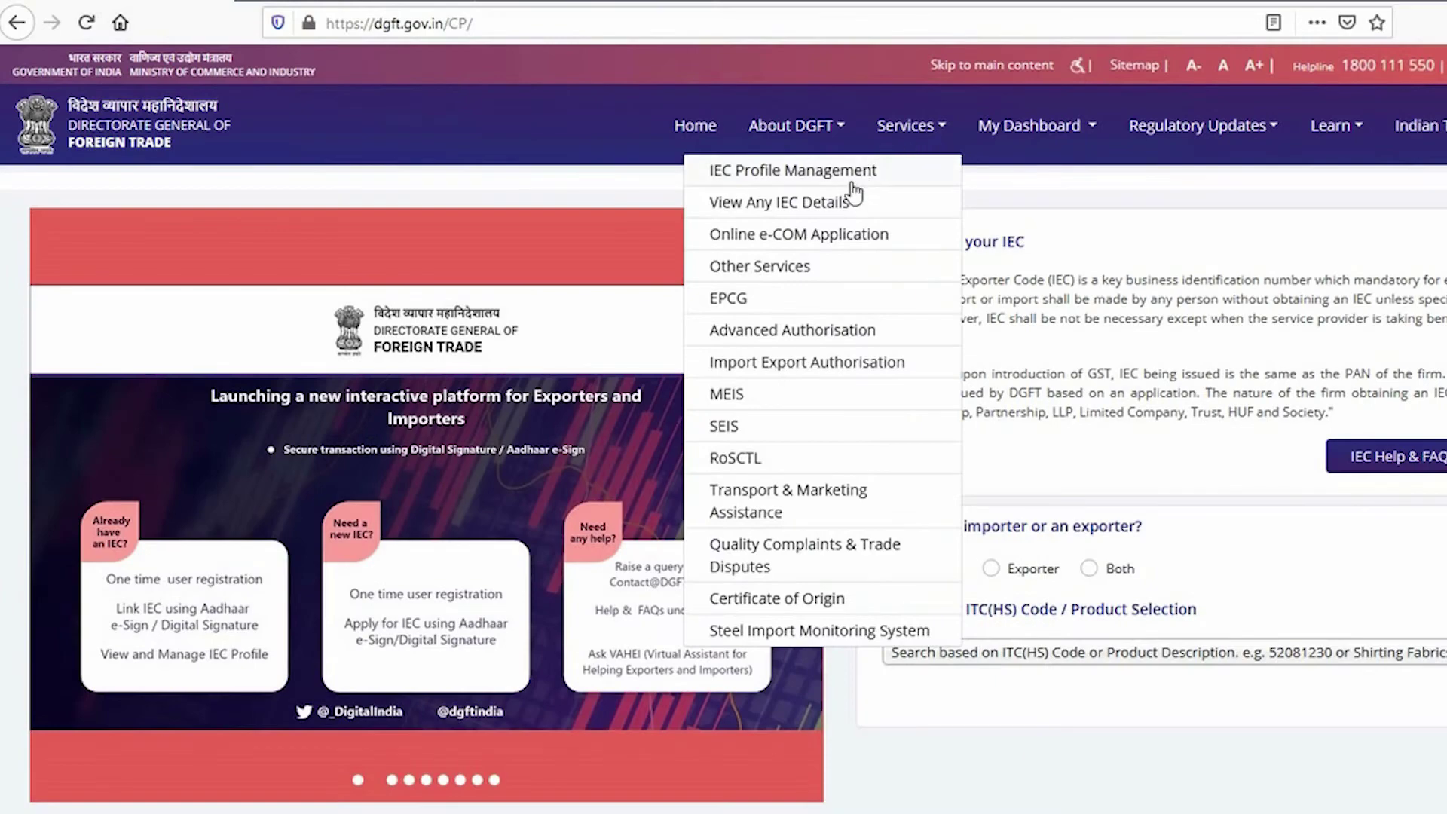
# Go from the View Any IEC Details services to the View Status Holder Certificate lookup.
pyautogui.click(813, 201)
pyautogui.scroll(-3, 694, 339)
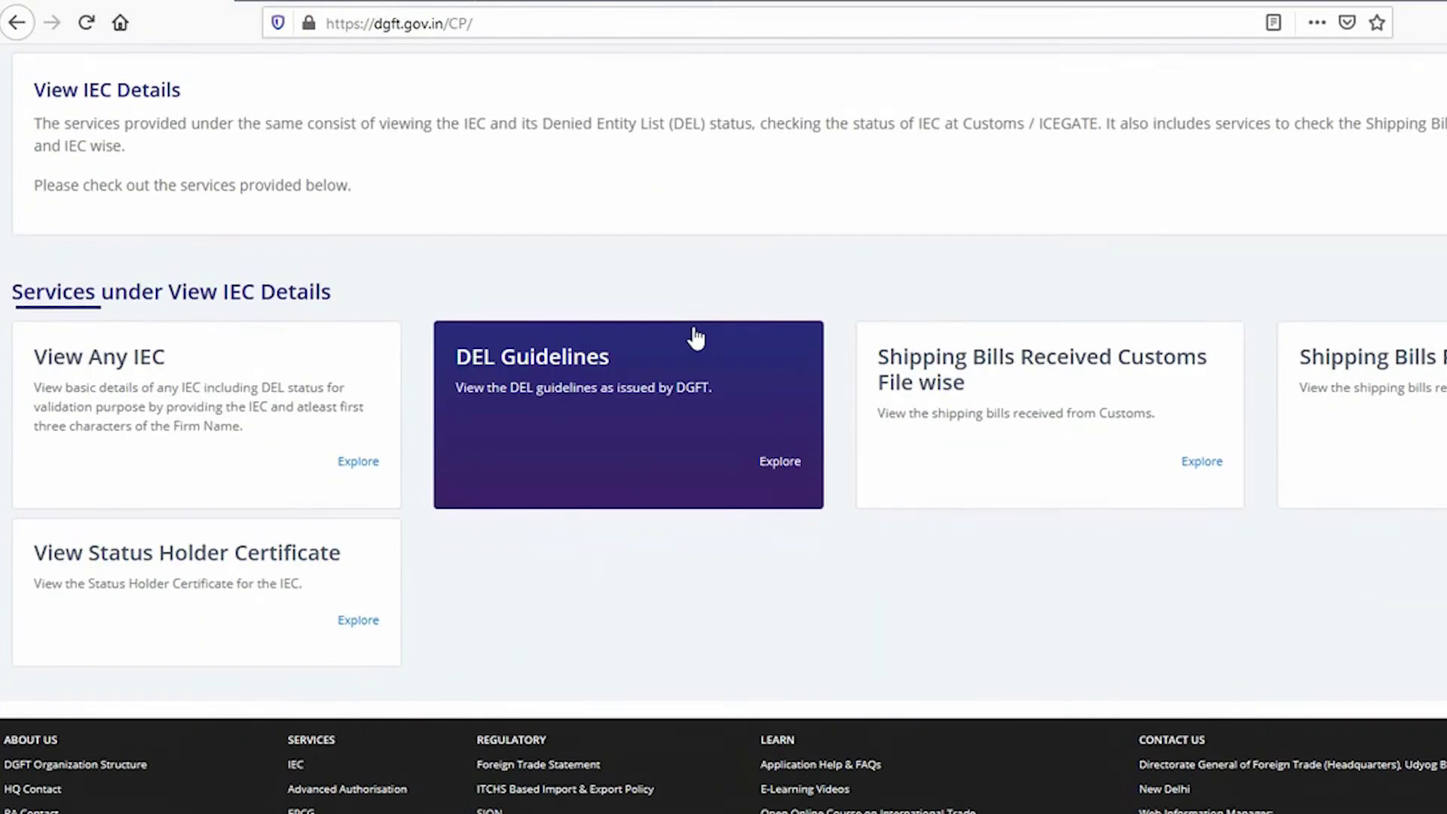
pyautogui.click(347, 625)
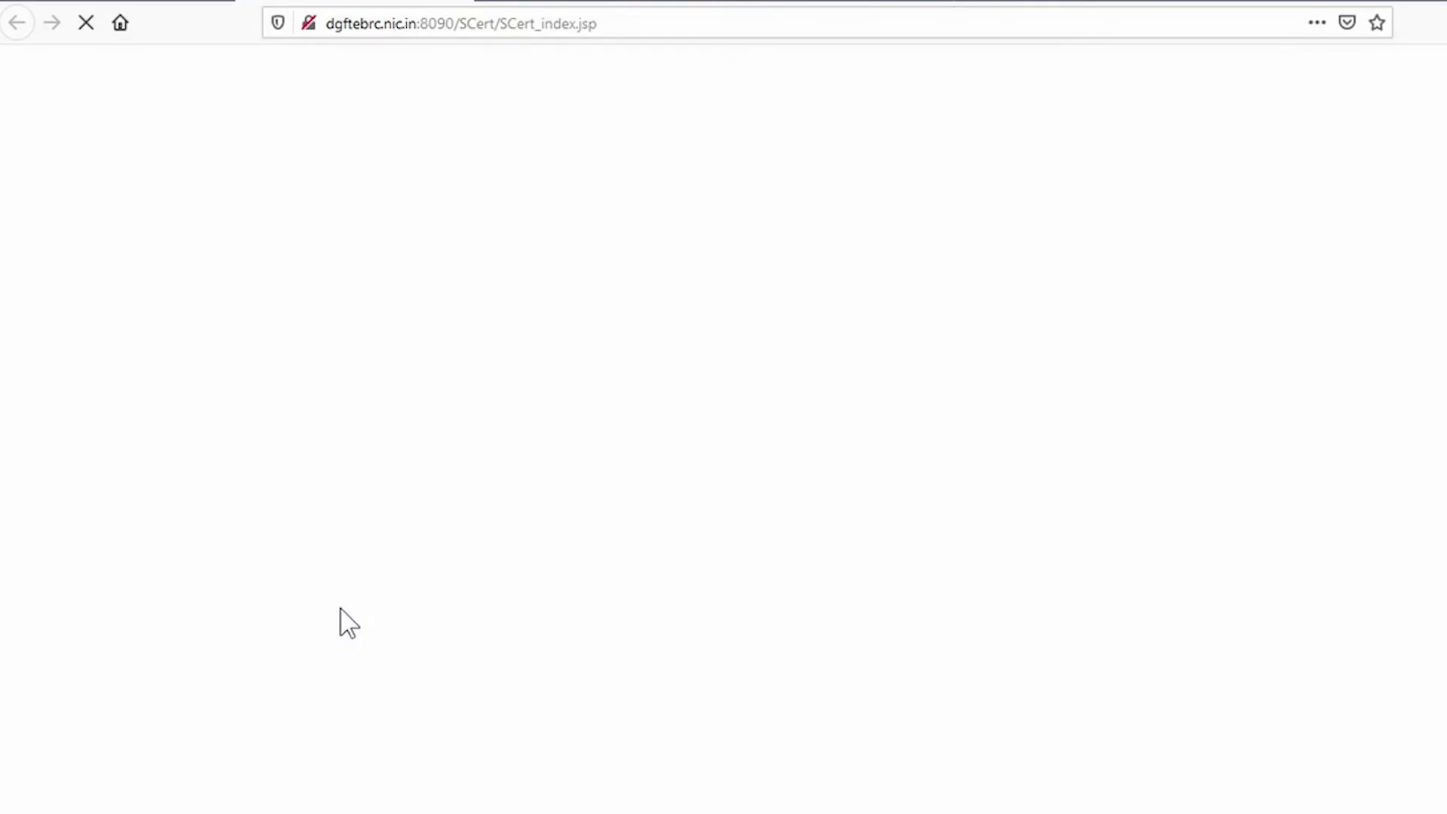